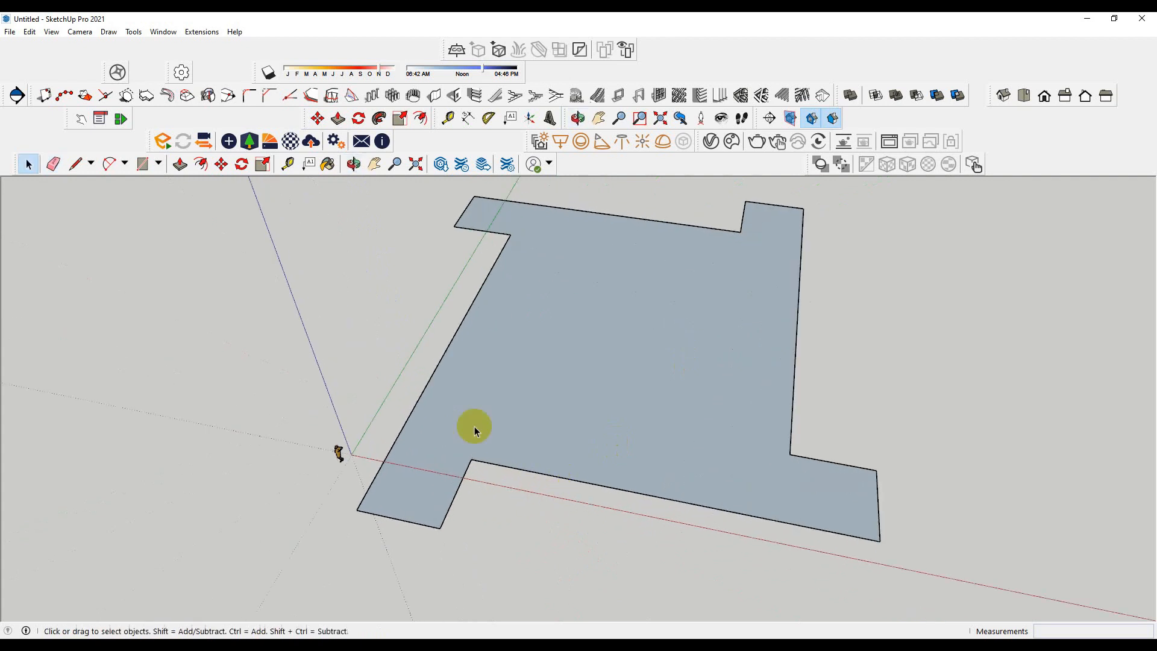
Fillet the notch corner nearest the origin on the plan outline with a 500 mm radius
{"action": "left_click", "coordinate": [269, 97]}
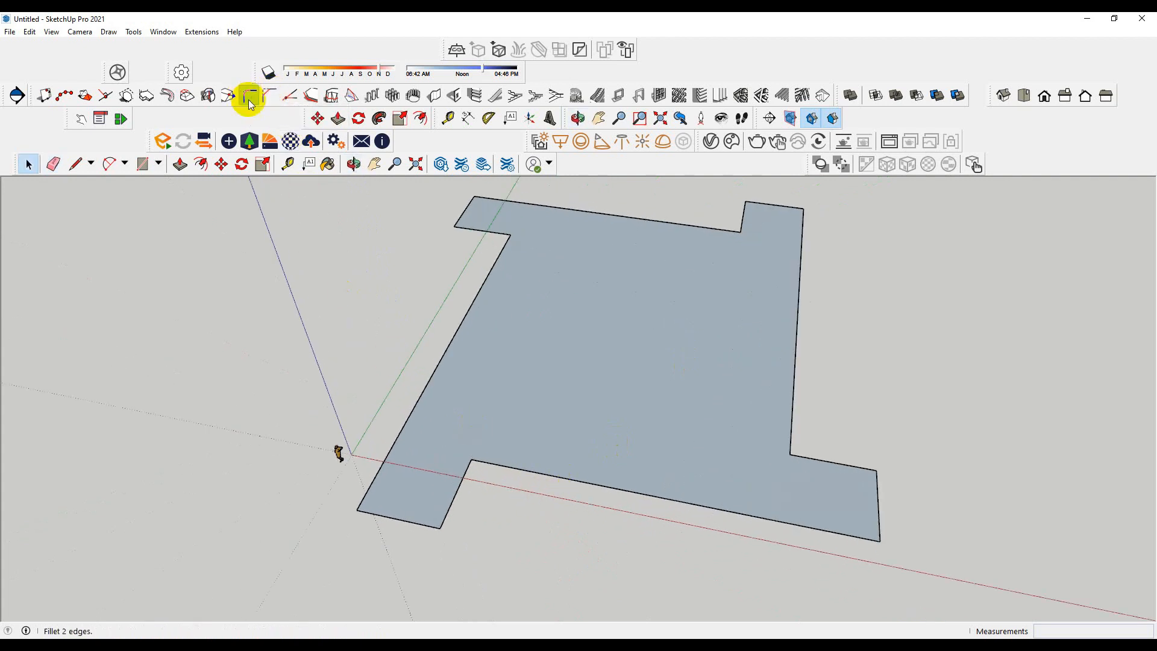
{"action": "left_click", "coordinate": [461, 480]}
{"action": "left_click", "coordinate": [506, 467]}
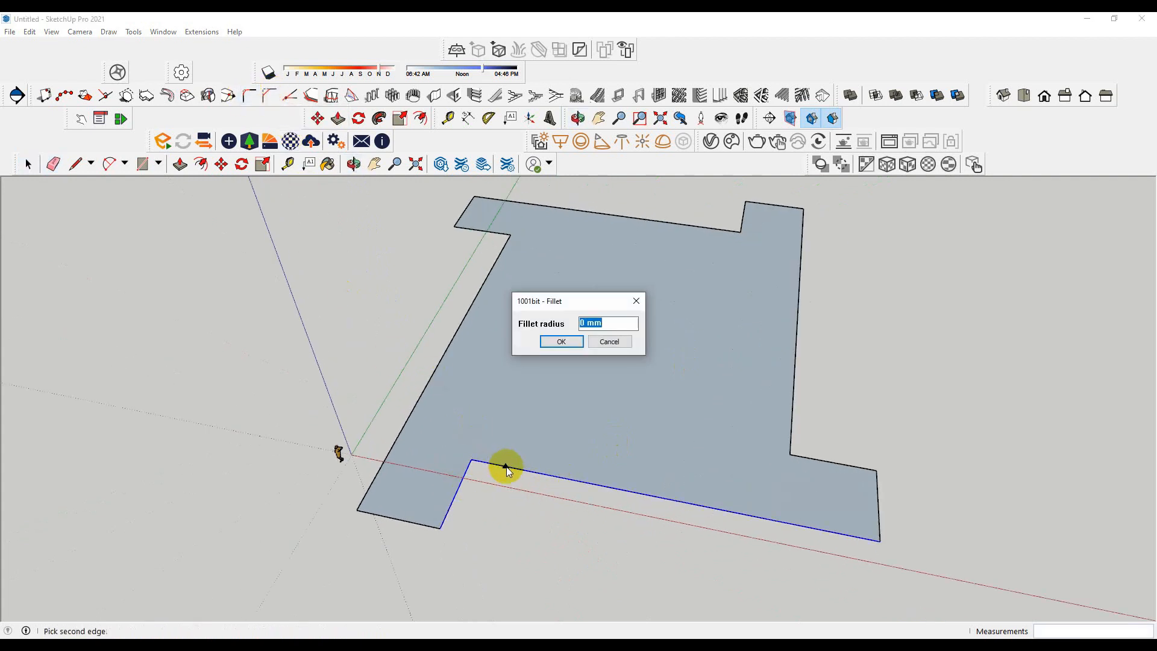
{"action": "left_click", "coordinate": [561, 341]}
Fillet the other near inner corner of the plan outline with a 500 mm radius
{"action": "left_click_drag", "start_coordinate": [475, 509], "coordinate": [691, 434]}
{"action": "scroll", "coordinate": [656, 438], "scroll_direction": "up", "scroll_amount": 3}
{"action": "left_click", "coordinate": [656, 438]}
{"action": "left_click", "coordinate": [670, 469]}
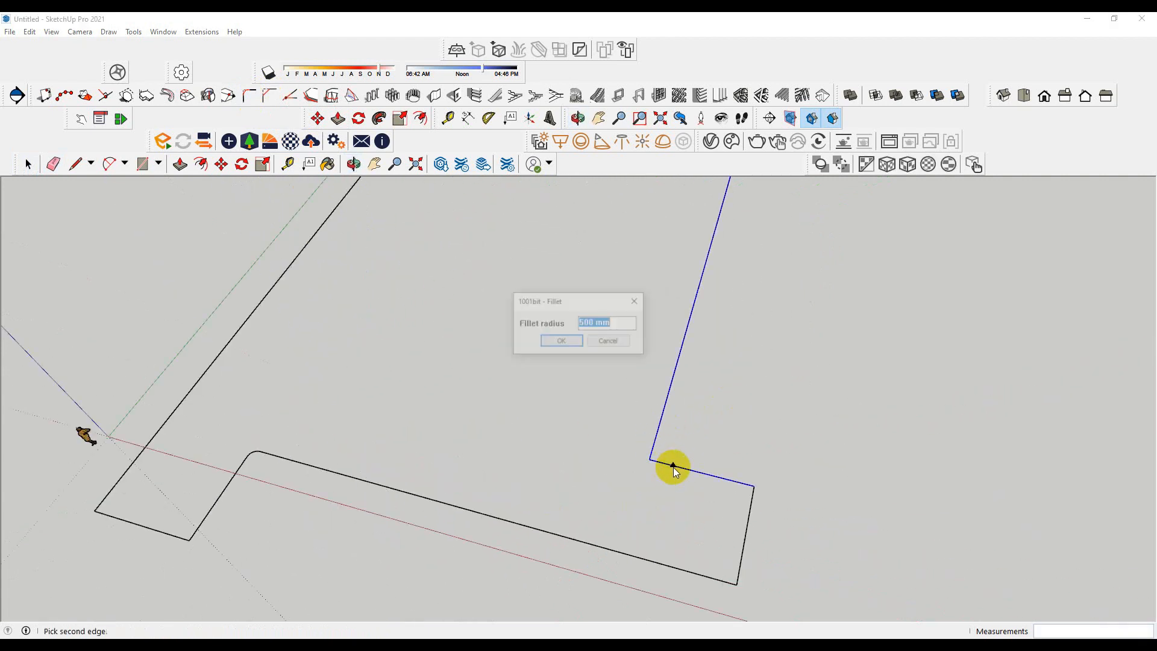
{"action": "left_click", "coordinate": [561, 342]}
Fillet the two inner corners at the far end of the plan outline with a 500 mm radius
{"action": "scroll", "coordinate": [637, 219], "scroll_direction": "down", "scroll_amount": 3}
{"action": "scroll", "coordinate": [627, 271], "scroll_direction": "up", "scroll_amount": 3}
{"action": "left_click", "coordinate": [609, 318]}
{"action": "left_click", "coordinate": [578, 325]}
{"action": "left_click", "coordinate": [581, 346]}
{"action": "left_click", "coordinate": [302, 328]}
{"action": "left_click", "coordinate": [300, 346]}
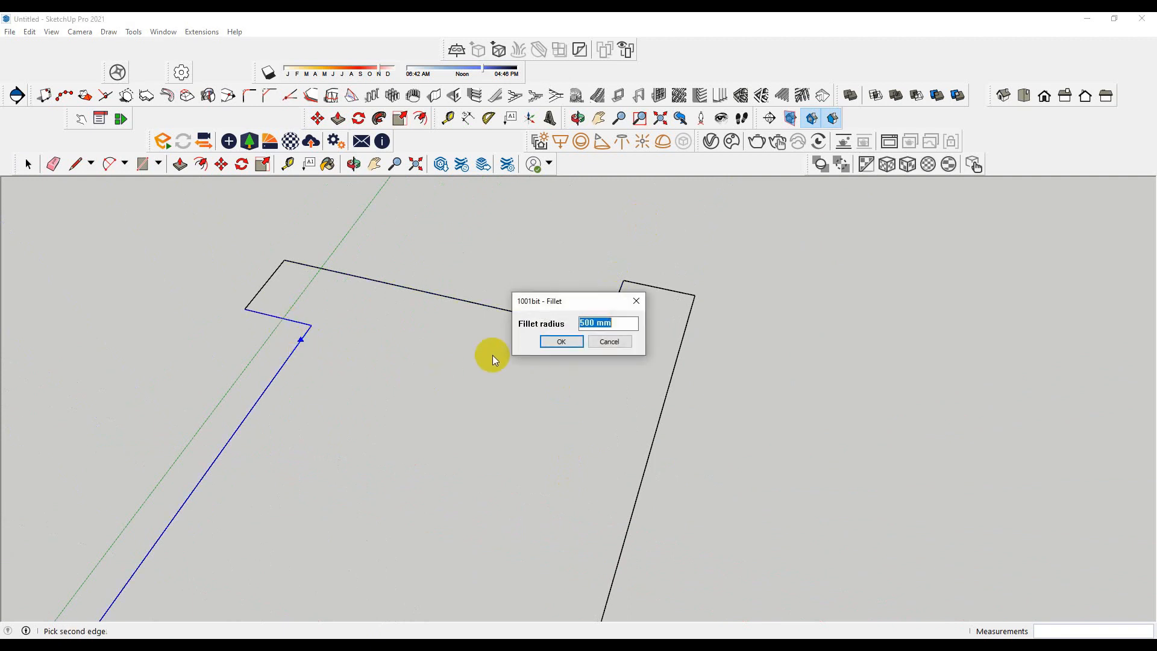
{"action": "left_click", "coordinate": [561, 341]}
Draw a line about 27 m long across the outline between its two long sides to rebuild the plan's face
{"action": "scroll", "coordinate": [536, 332], "scroll_direction": "down", "scroll_amount": 2}
{"action": "scroll", "coordinate": [539, 422], "scroll_direction": "down", "scroll_amount": 3}
{"action": "key", "text": "space"}
{"action": "key", "text": "l"}
{"action": "scroll", "coordinate": [369, 408], "scroll_direction": "up", "scroll_amount": 2}
{"action": "left_click", "coordinate": [363, 402]}
{"action": "key", "text": "space"}
{"action": "key", "text": "l"}
{"action": "left_click", "coordinate": [370, 395]}
{"action": "left_click", "coordinate": [572, 422]}
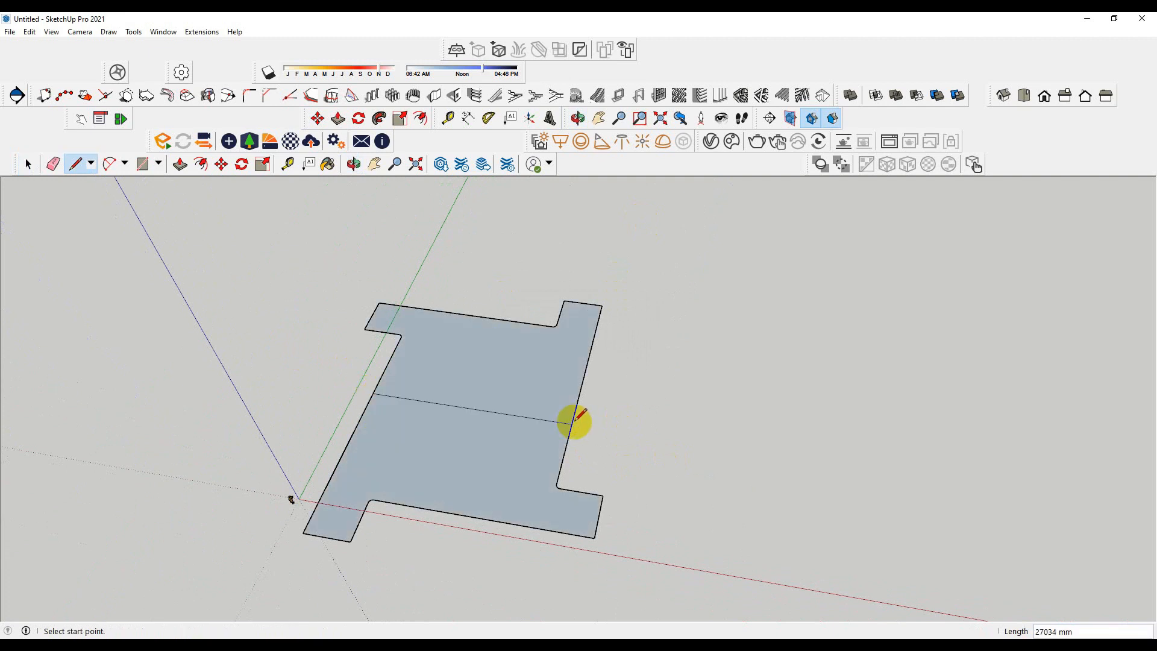
Erase the helper line crossing the plan face
{"action": "key", "text": "e"}
{"action": "left_click", "coordinate": [498, 422]}
{"action": "mouse_move", "coordinate": [497, 422]}
{"action": "left_mouse_down"}
{"action": "mouse_move", "coordinate": [542, 401]}
{"action": "mouse_move", "coordinate": [484, 395]}
{"action": "left_mouse_up"}
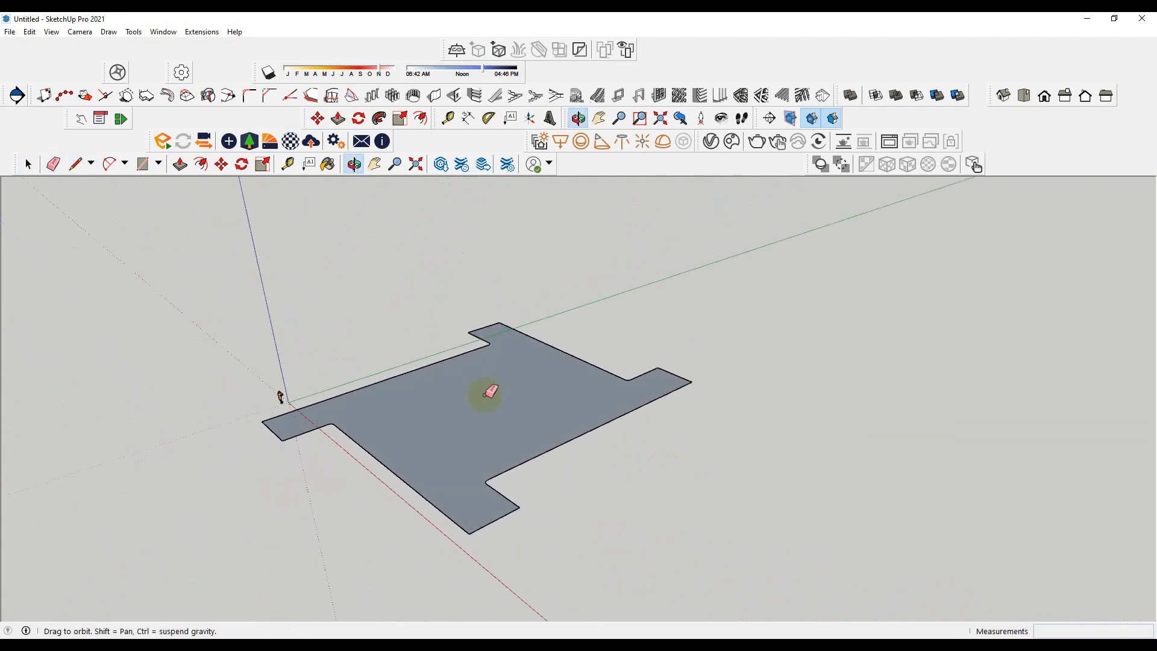
Make the plan face into a group
{"action": "key", "text": "space"}
{"action": "right_click", "coordinate": [507, 414]}
{"action": "left_click", "coordinate": [558, 262]}
{"action": "left_click", "coordinate": [628, 473]}
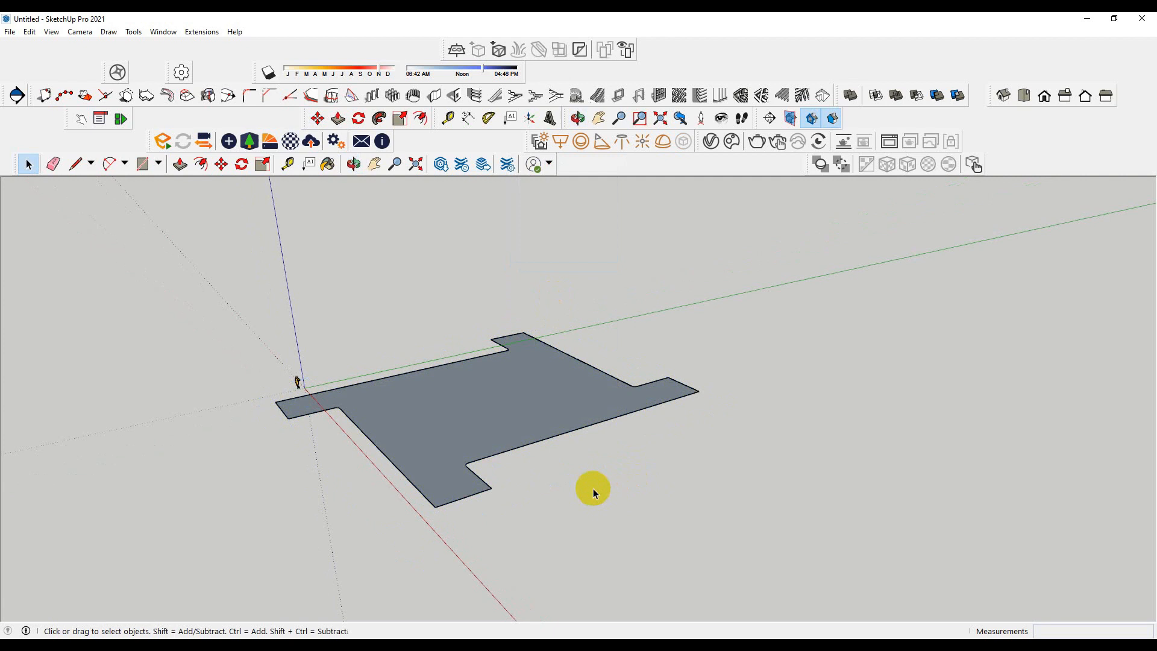
Draw a rectangle about 4 by 6 m beside the plan's long edge and make it a group
{"action": "key", "text": "q"}
{"action": "key", "text": "r"}
{"action": "left_click", "coordinate": [519, 477]}
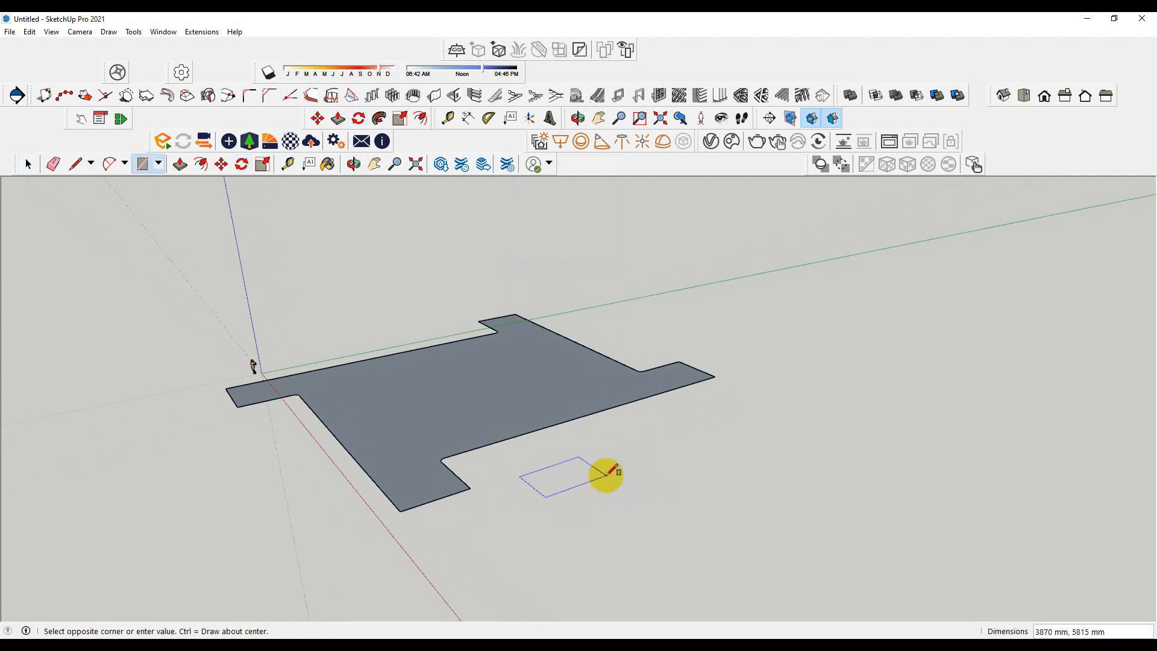
{"action": "left_click", "coordinate": [616, 473]}
{"action": "scroll", "coordinate": [594, 476], "scroll_direction": "up", "scroll_amount": 2}
{"action": "key", "text": "space"}
{"action": "right_click", "coordinate": [572, 480]}
{"action": "left_click", "coordinate": [600, 402]}
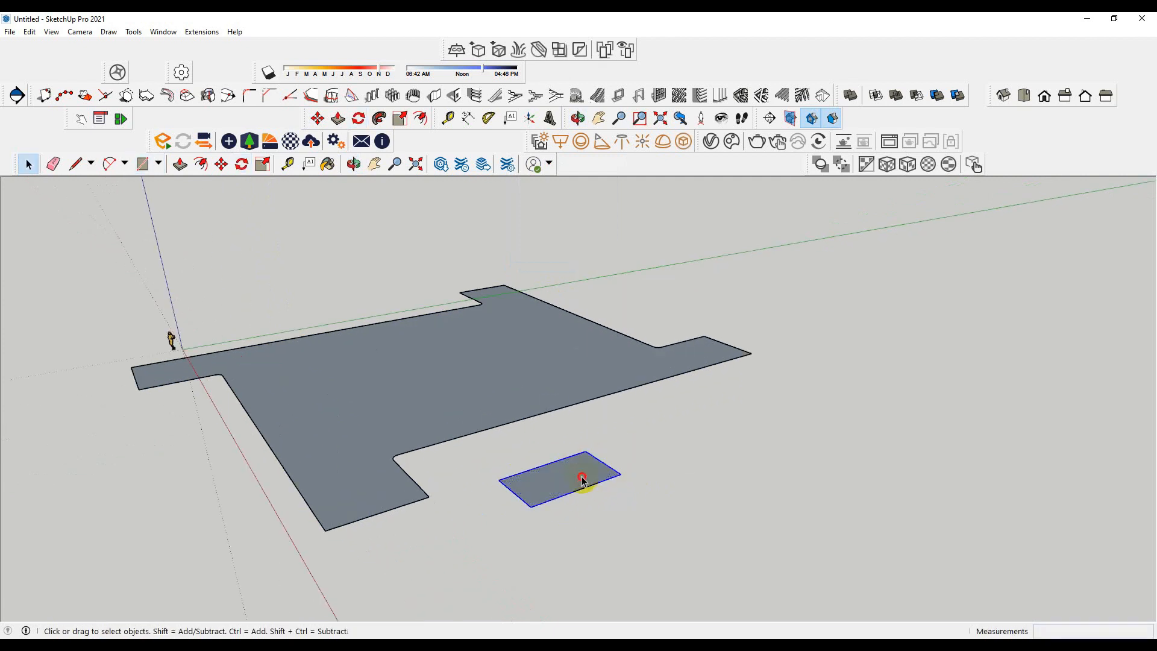
Open the rectangle's group and push/pull its face upward into a low block
{"action": "double_click", "coordinate": [586, 478]}
{"action": "scroll", "coordinate": [580, 485], "scroll_direction": "up", "scroll_amount": 3}
{"action": "key", "text": "p"}
{"action": "left_click_drag", "start_coordinate": [580, 484], "coordinate": [577, 467]}
{"action": "key", "text": "space"}
{"action": "left_click", "coordinate": [543, 444]}
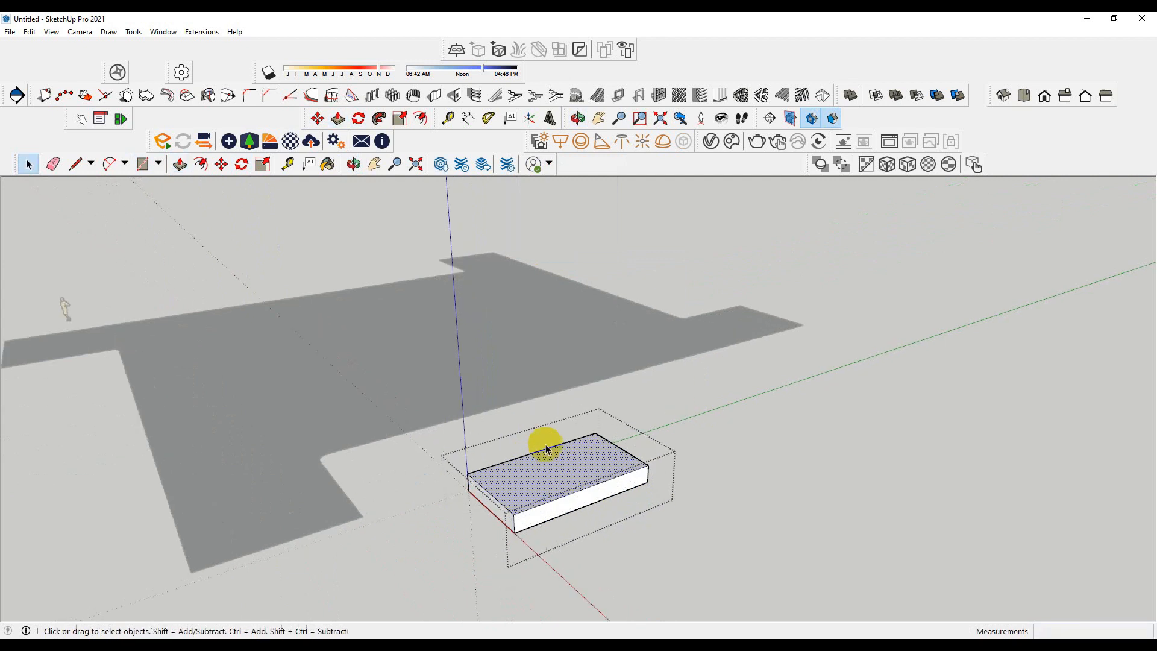
Offset the block's top face inward and push/pull the inner face up to form a second tier
{"action": "scroll", "coordinate": [557, 467], "scroll_direction": "up", "scroll_amount": 3}
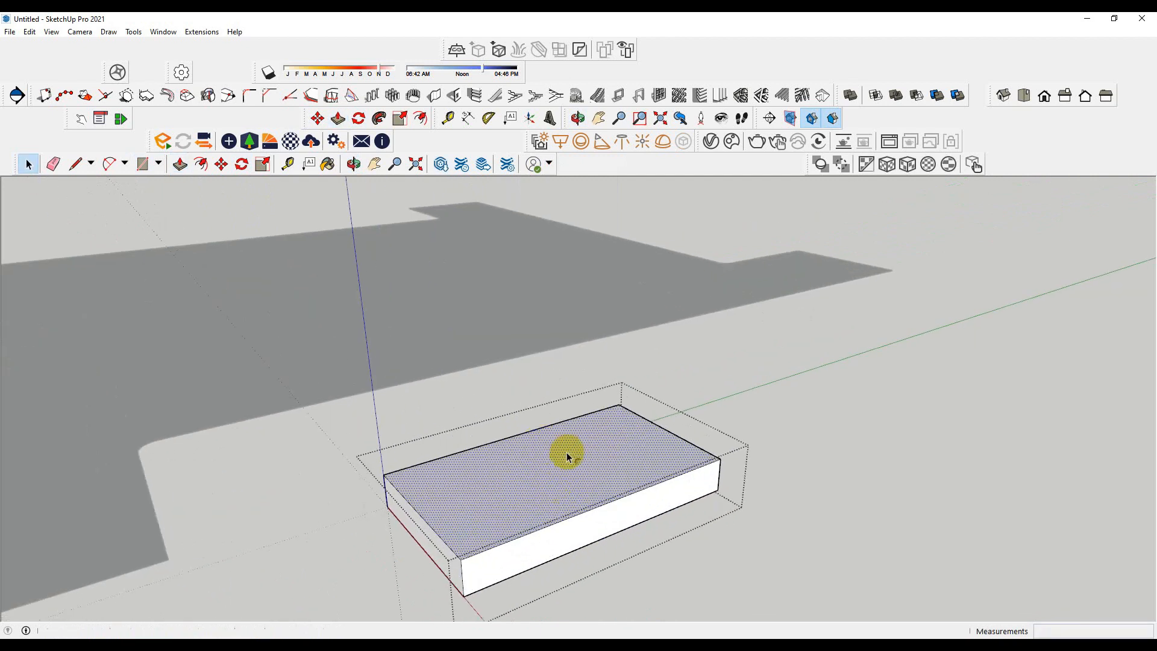
{"action": "key", "text": "f"}
{"action": "left_click", "coordinate": [566, 452]}
{"action": "left_click", "coordinate": [551, 444]}
{"action": "key", "text": "space"}
{"action": "key", "text": "p"}
{"action": "left_click_drag", "start_coordinate": [569, 475], "coordinate": [572, 453]}
{"action": "key", "text": "space"}
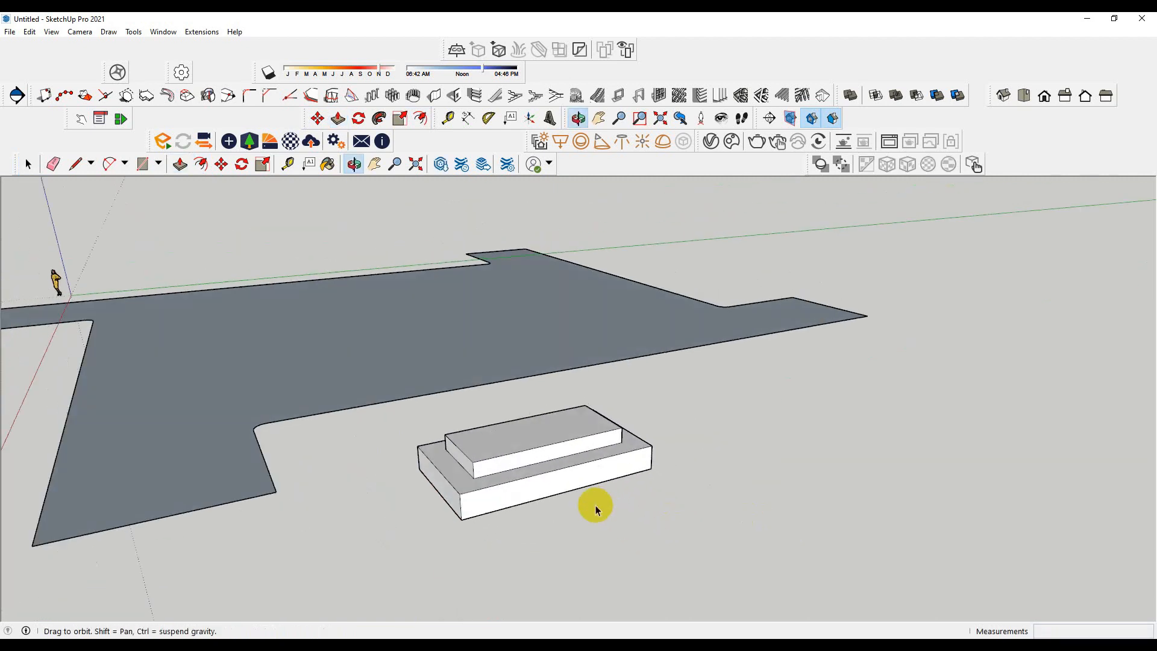
Scale the two-tier block to a lower height and adjust its length from one side
{"action": "left_click", "coordinate": [508, 418]}
{"action": "key", "text": "s"}
{"action": "left_click_drag", "start_coordinate": [474, 402], "coordinate": [473, 432]}
{"action": "key", "text": "c"}
{"action": "scroll", "coordinate": [542, 495], "scroll_direction": "down", "scroll_amount": 2}
{"action": "key", "text": "space"}
{"action": "key", "text": "s"}
{"action": "left_click_drag", "start_coordinate": [414, 496], "coordinate": [458, 479]}
Rotate the two-tier block and move it onto the long edge of the plan
{"action": "key", "text": "space"}
{"action": "key", "text": "q"}
{"action": "left_click", "coordinate": [552, 486]}
{"action": "left_click", "coordinate": [705, 489]}
{"action": "key", "text": "Escape"}
{"action": "key", "text": "m"}
{"action": "left_click_drag", "start_coordinate": [578, 473], "coordinate": [474, 368]}
{"action": "key", "text": "space"}
Delete the scale figure standing at the origin
{"action": "scroll", "coordinate": [526, 426], "scroll_direction": "down", "scroll_amount": 3}
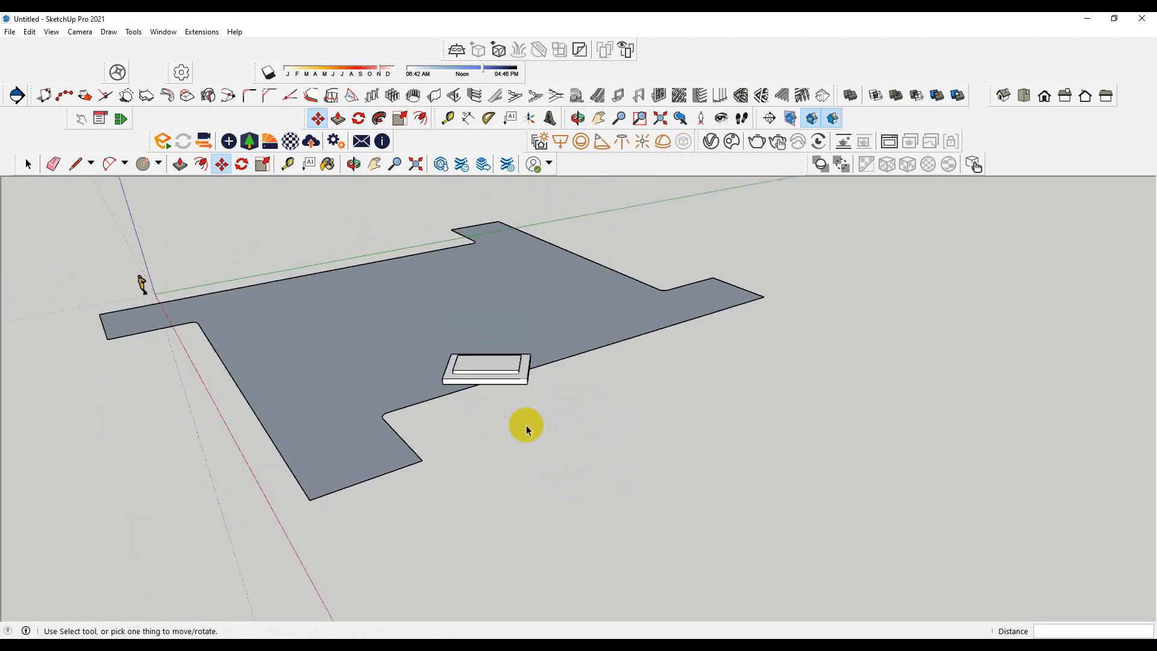
{"action": "scroll", "coordinate": [504, 328], "scroll_direction": "up", "scroll_amount": 4}
{"action": "scroll", "coordinate": [539, 450], "scroll_direction": "down", "scroll_amount": 2}
{"action": "scroll", "coordinate": [539, 450], "scroll_direction": "down", "scroll_amount": 2}
{"action": "scroll", "coordinate": [446, 273], "scroll_direction": "down", "scroll_amount": 2}
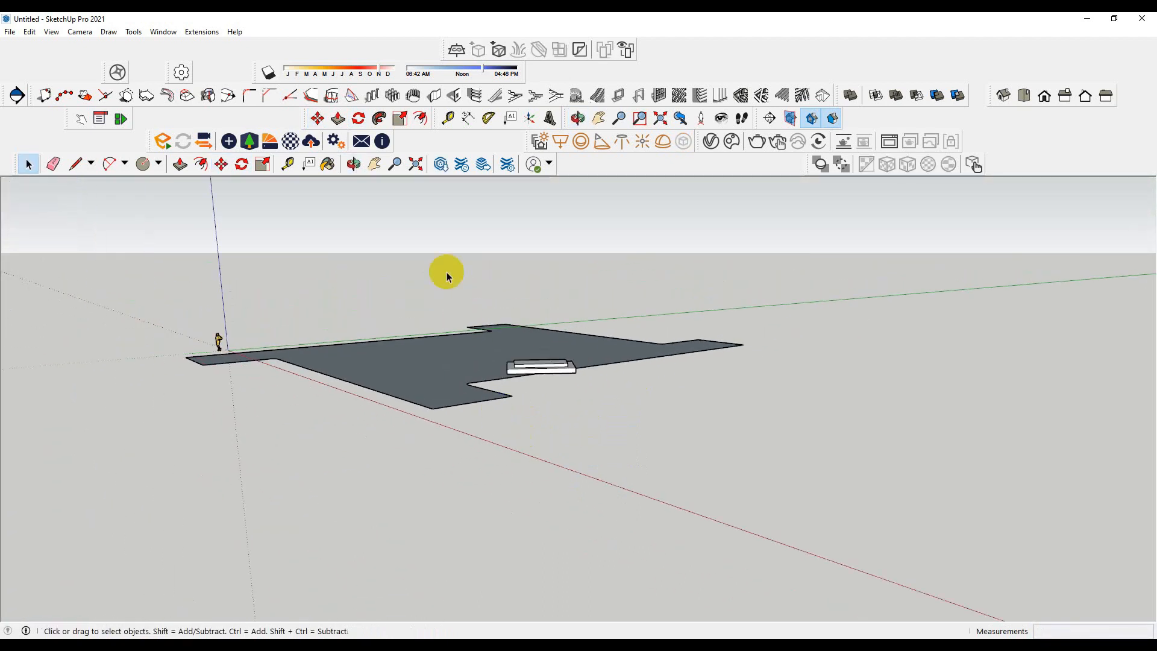
{"action": "scroll", "coordinate": [483, 354], "scroll_direction": "up", "scroll_amount": 1}
{"action": "middle_click", "coordinate": [484, 354]}
{"action": "left_click", "coordinate": [181, 360]}
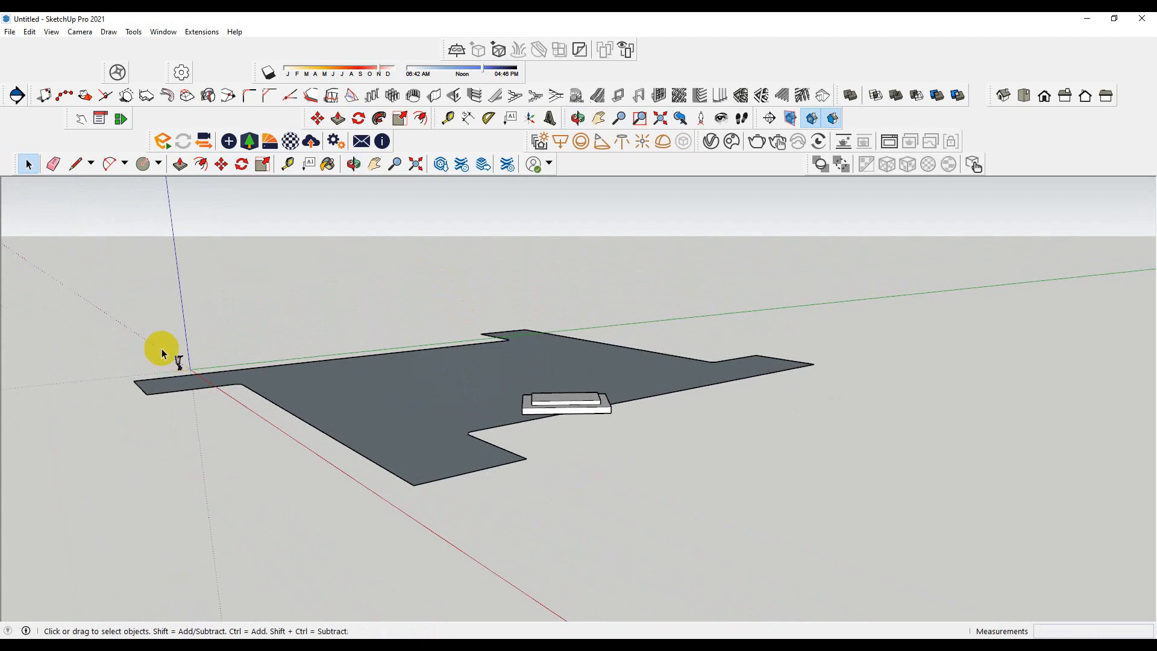
{"action": "scroll", "coordinate": [181, 356], "scroll_direction": "up", "scroll_amount": 3}
{"action": "key", "text": "Delete"}
{"action": "scroll", "coordinate": [230, 339], "scroll_direction": "down", "scroll_amount": 2}
{"action": "scroll", "coordinate": [480, 342], "scroll_direction": "down", "scroll_amount": 2}
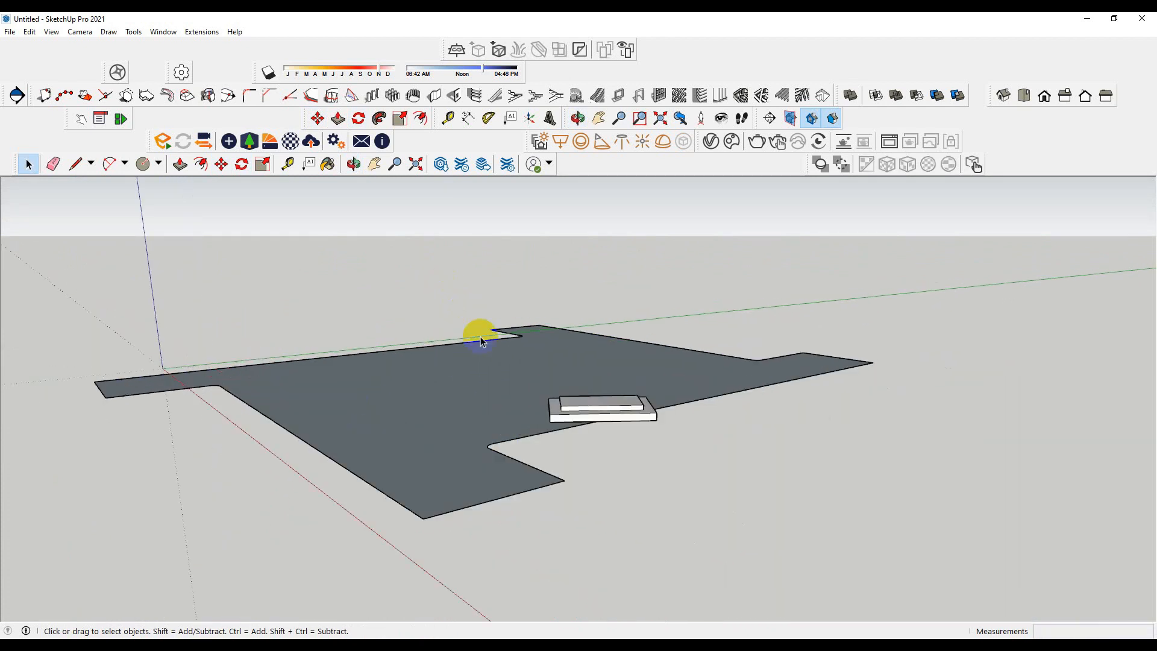
Open the plan's group and paint its face with the light green Color G01
{"action": "left_click", "coordinate": [438, 389]}
{"action": "double_click", "coordinate": [400, 387]}
{"action": "key", "text": "b"}
{"action": "left_click", "coordinate": [1004, 320]}
{"action": "left_click", "coordinate": [693, 386]}
{"action": "key", "text": "space"}
{"action": "left_click", "coordinate": [747, 470]}
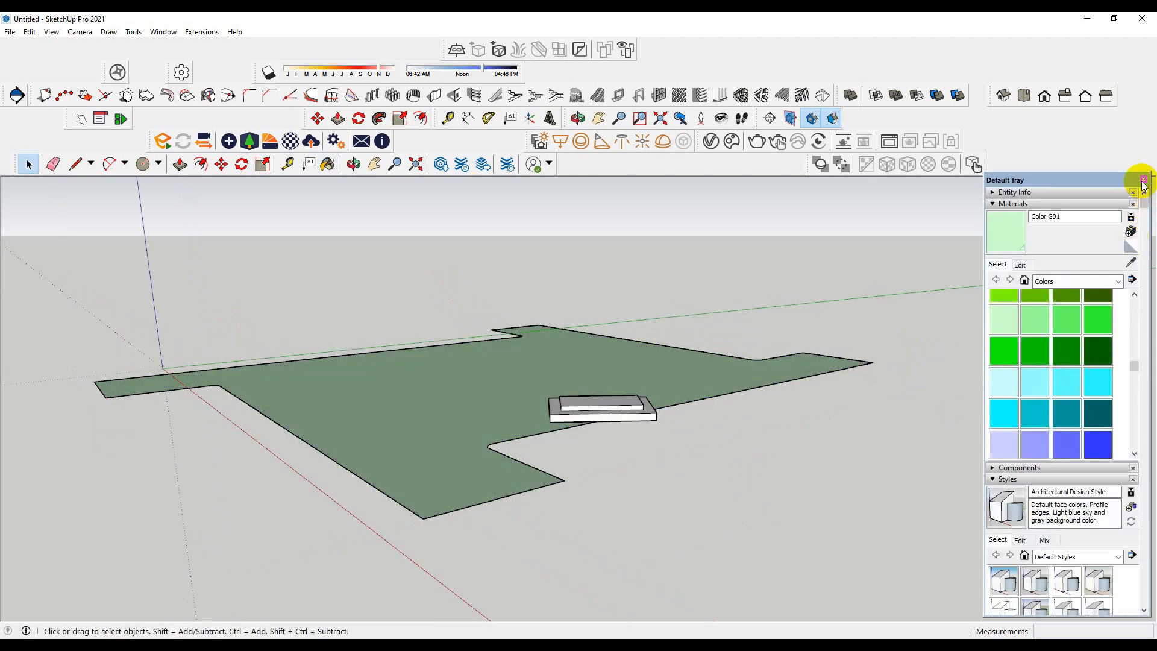
Open the two-tier block's group and paint its side faces with Color F08 and its top faces with Color F04
{"action": "scroll", "coordinate": [602, 404], "scroll_direction": "up", "scroll_amount": 5}
{"action": "left_click", "coordinate": [645, 446]}
{"action": "double_click", "coordinate": [673, 449]}
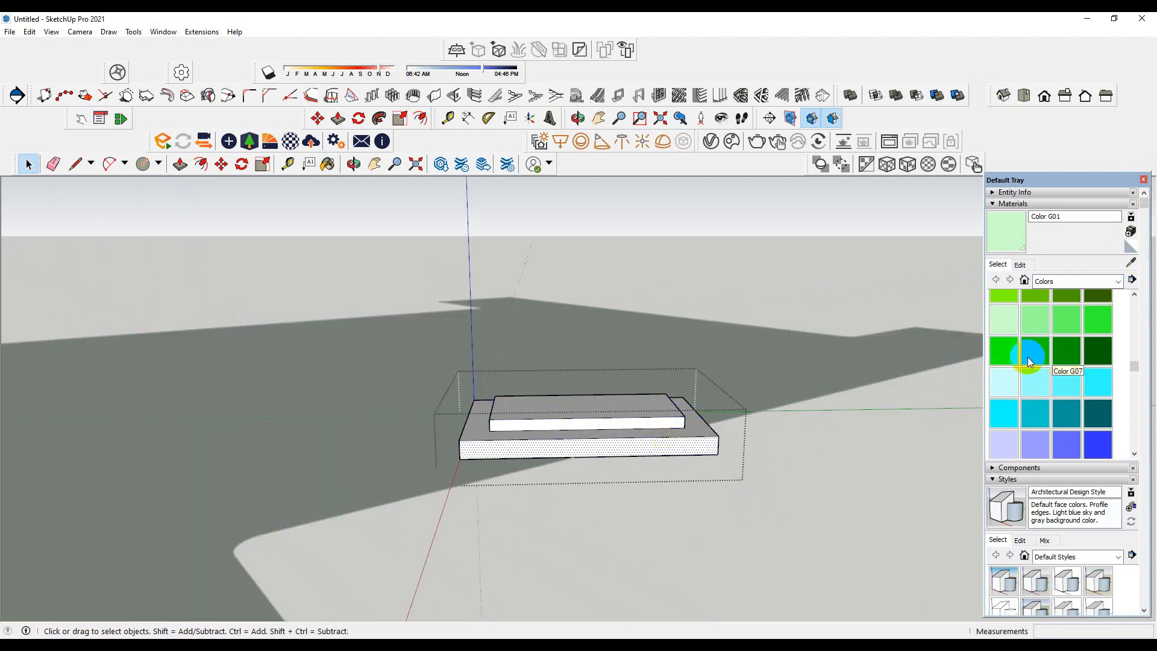
{"action": "scroll", "coordinate": [1061, 362], "scroll_direction": "up", "scroll_amount": 2}
{"action": "left_click", "coordinate": [1097, 360]}
{"action": "left_click", "coordinate": [662, 449]}
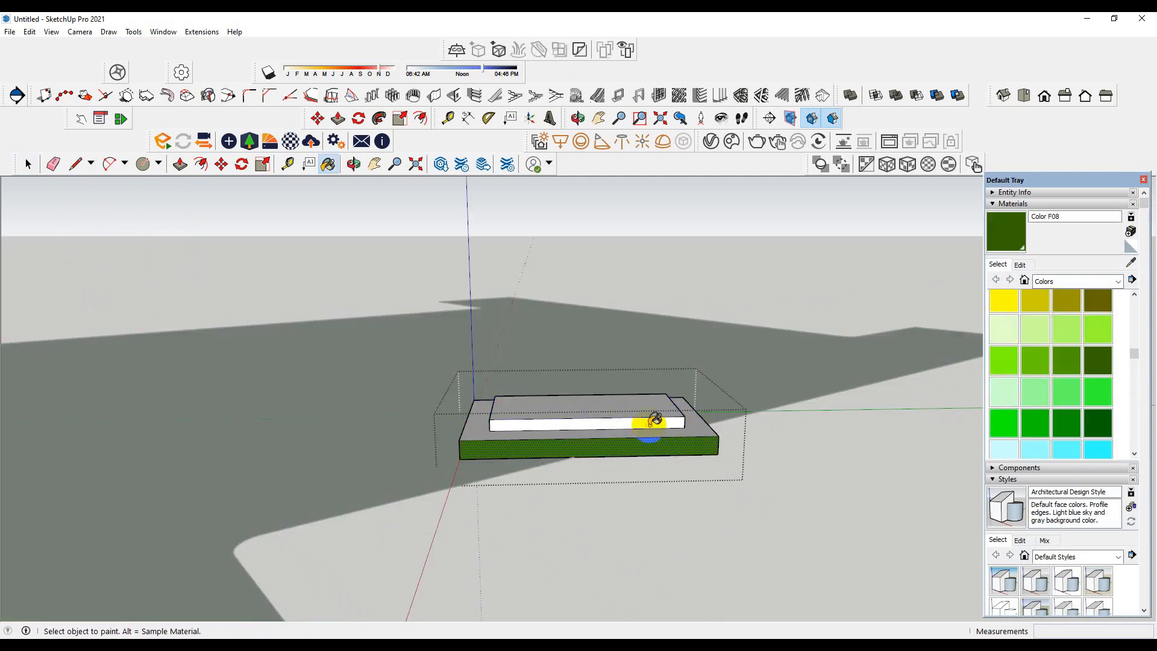
{"action": "left_click", "coordinate": [654, 422]}
{"action": "left_click", "coordinate": [1098, 329]}
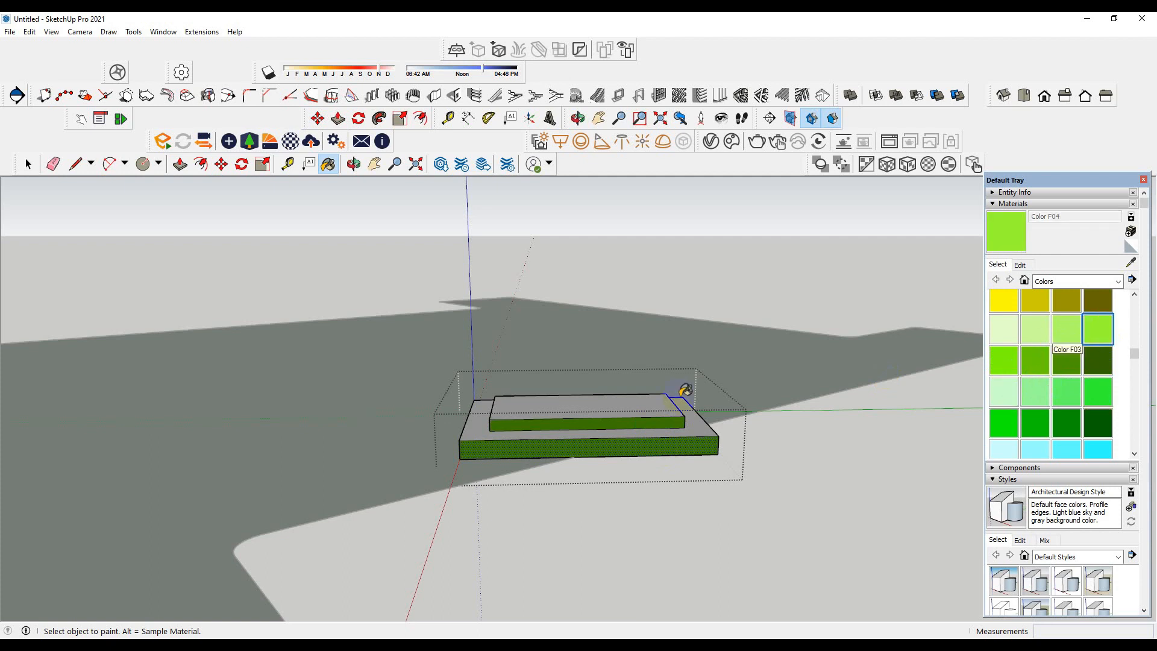
{"action": "left_click", "coordinate": [634, 425]}
{"action": "left_click", "coordinate": [638, 435]}
{"action": "key", "text": "space"}
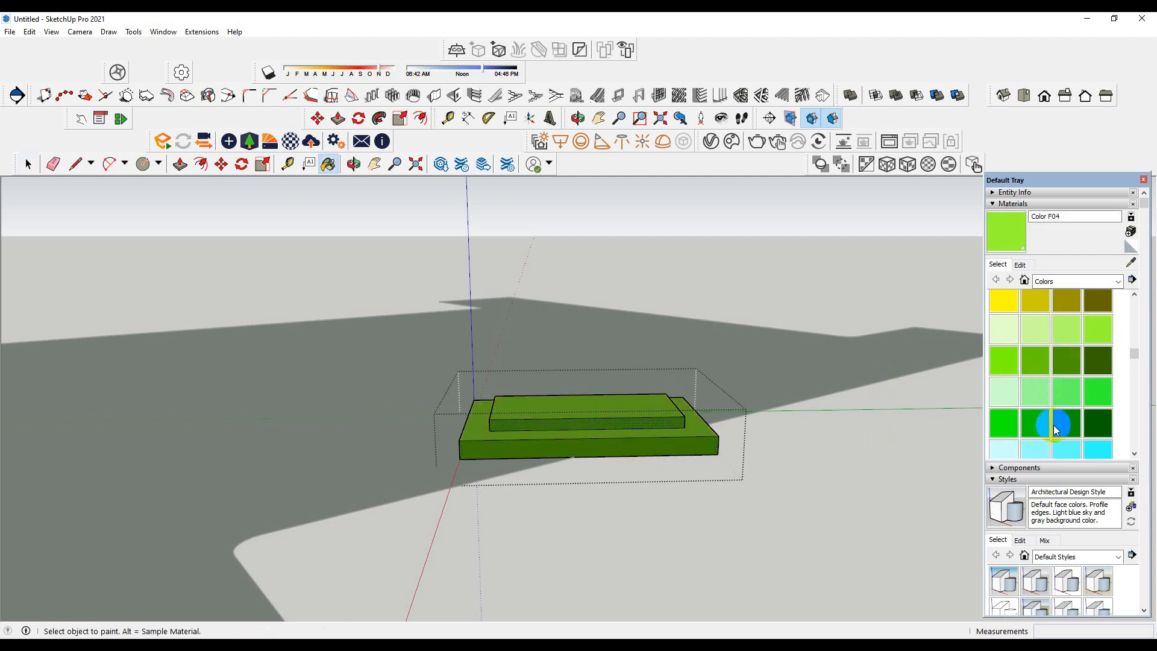
Repaint the side faces of both tiers with the dark green Color G08
{"action": "left_click", "coordinate": [1067, 423]}
{"action": "left_click", "coordinate": [685, 454]}
{"action": "left_click", "coordinate": [653, 421]}
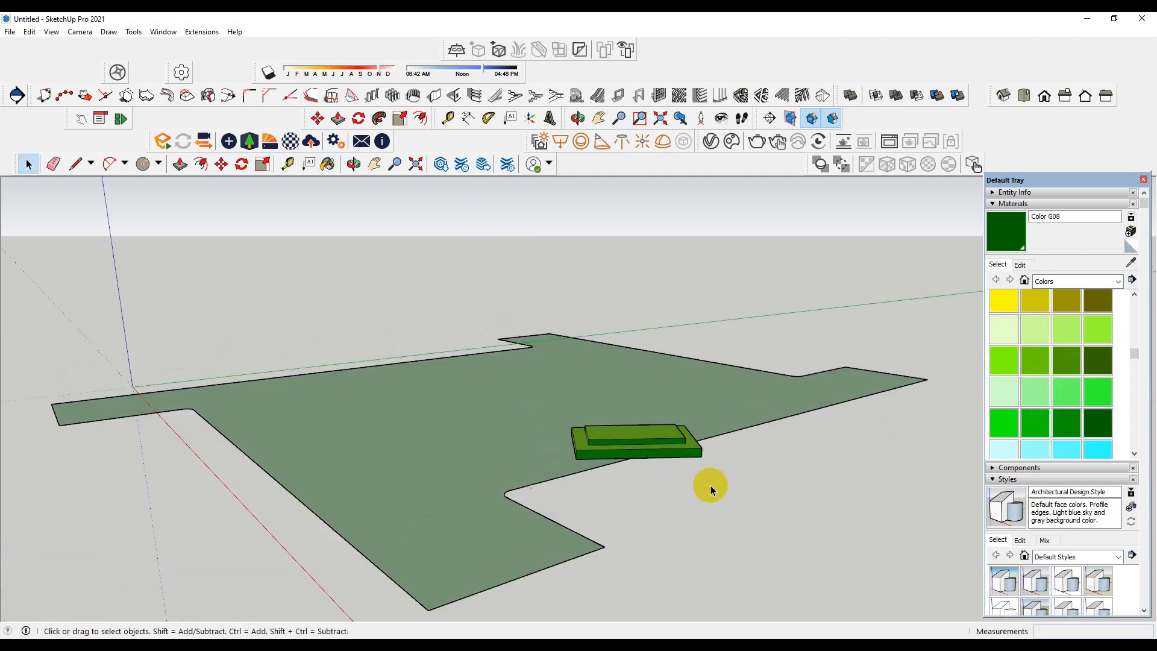
{"action": "scroll", "coordinate": [550, 336], "scroll_direction": "up", "scroll_amount": 3}
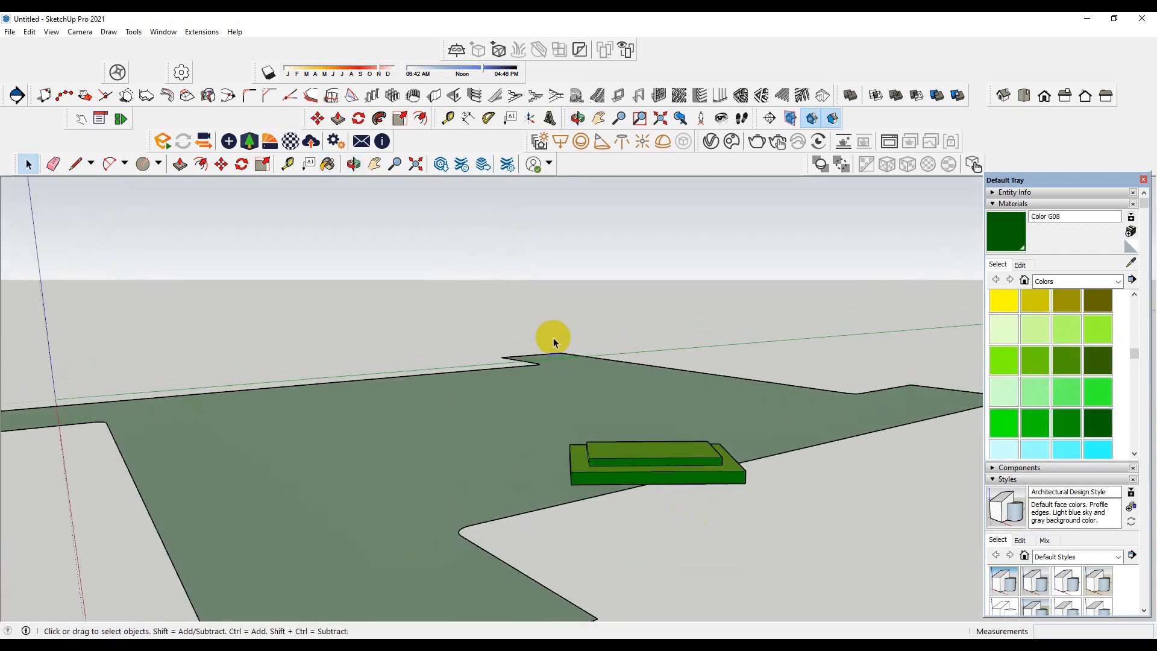
{"action": "scroll", "coordinate": [559, 356], "scroll_direction": "down", "scroll_amount": 4}
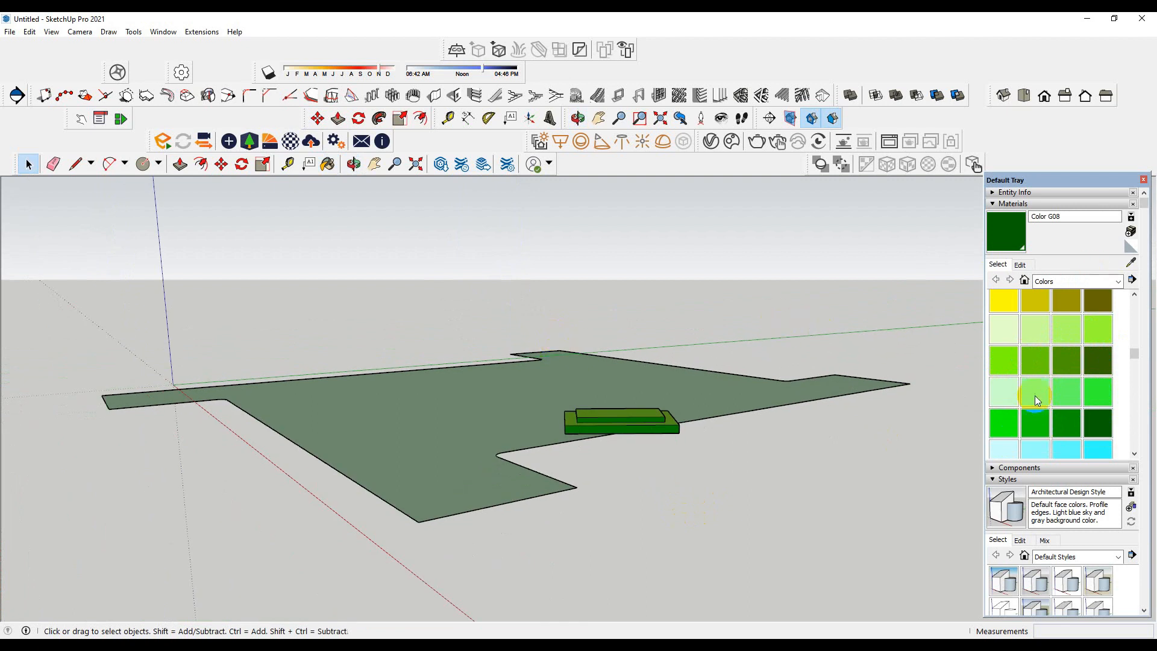
Turn off Profiles and Edges in the edge settings of the current style and close the tray
{"action": "left_click", "coordinate": [1059, 282]}
{"action": "left_click", "coordinate": [1060, 286]}
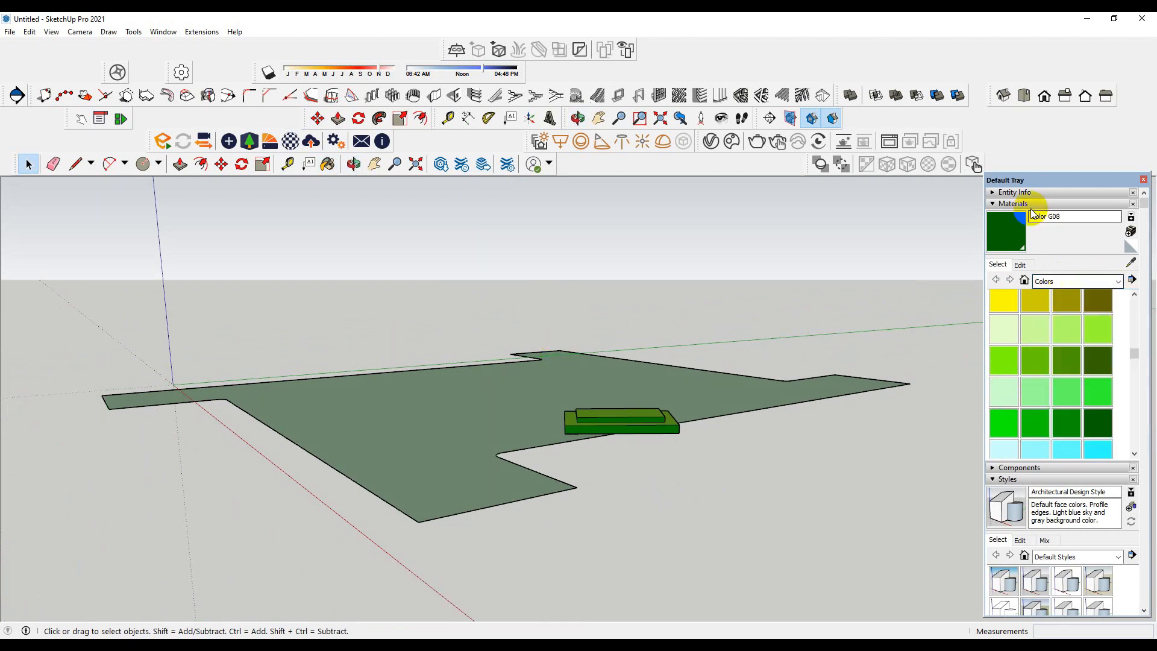
{"action": "left_click", "coordinate": [1018, 203]}
{"action": "left_click", "coordinate": [1019, 288]}
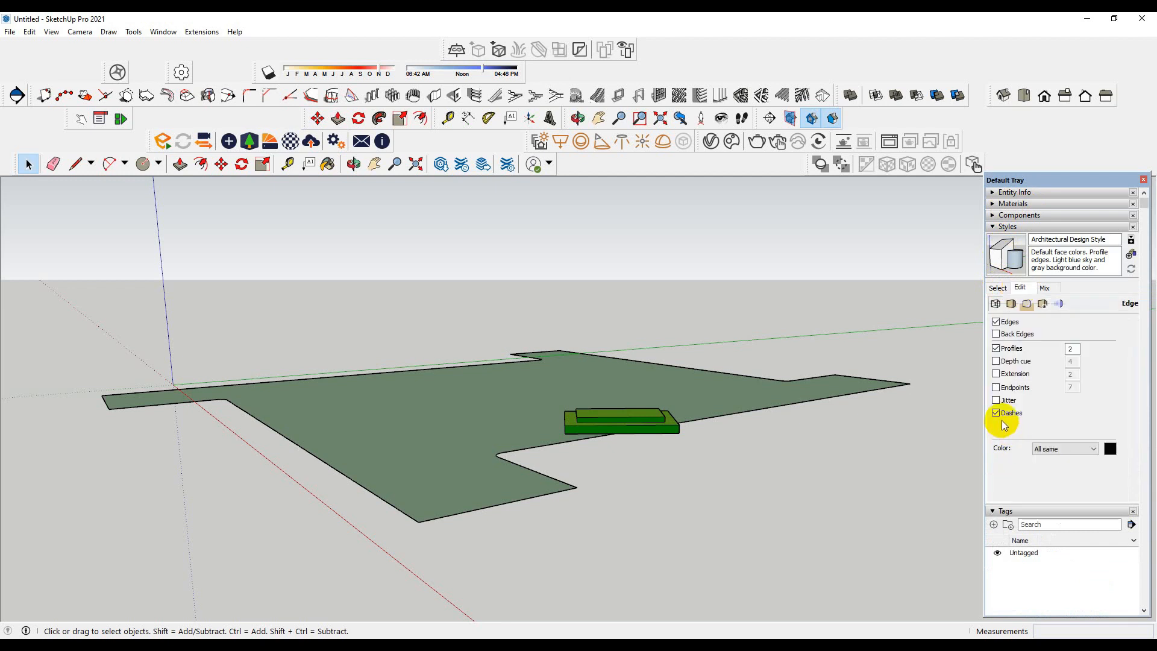
{"action": "left_click", "coordinate": [1000, 349]}
{"action": "left_click", "coordinate": [997, 321]}
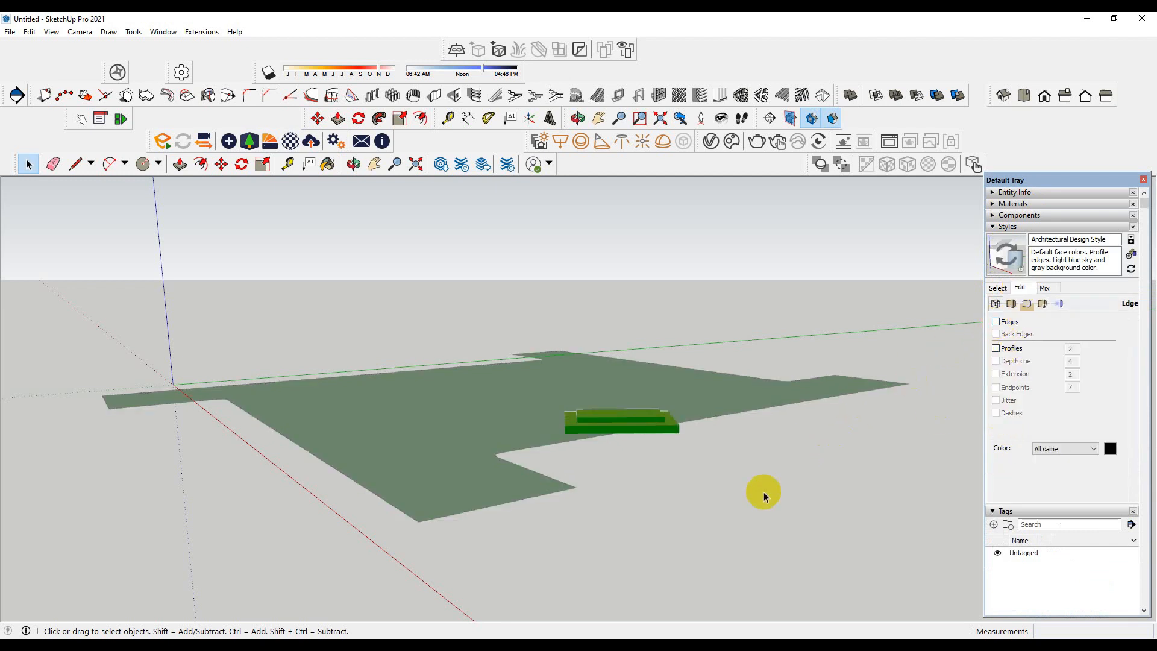
{"action": "scroll", "coordinate": [153, 445], "scroll_direction": "up", "scroll_amount": 2}
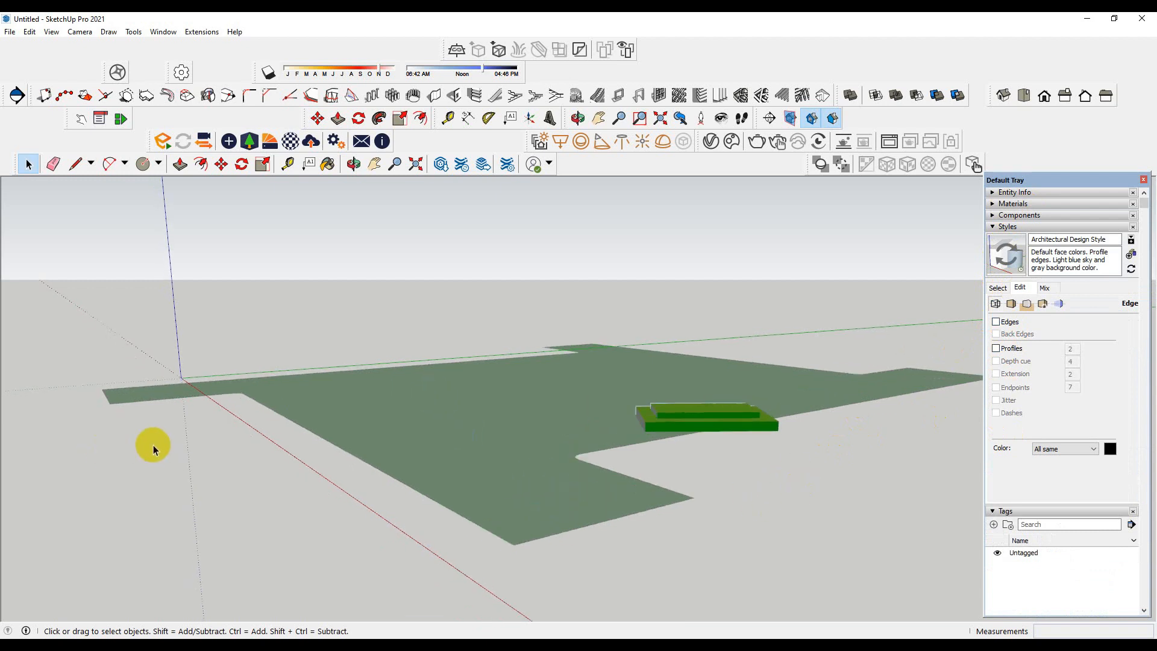
{"action": "left_click", "coordinate": [1143, 180]}
Frame the plan and block from a low angle and switch the camera to Two-Point Perspective
{"action": "key", "text": "o"}
{"action": "left_click_drag", "start_coordinate": [504, 406], "coordinate": [505, 407]}
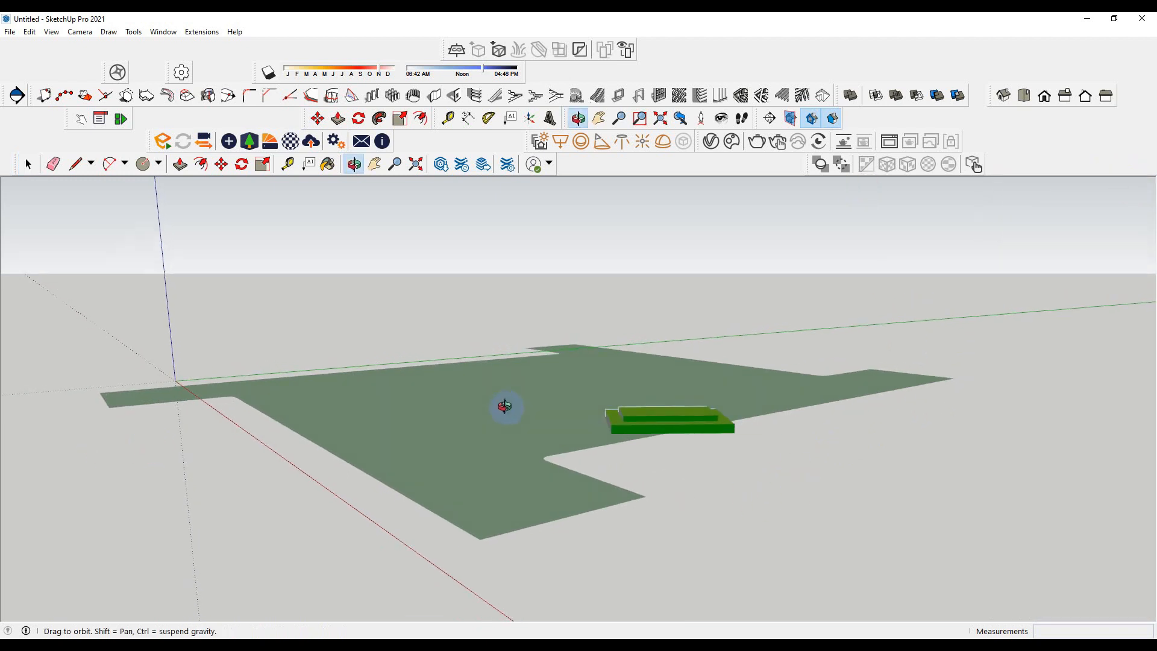
{"action": "key", "text": "space"}
{"action": "left_click_drag", "start_coordinate": [596, 369], "coordinate": [614, 377]}
{"action": "left_click", "coordinate": [90, 32]}
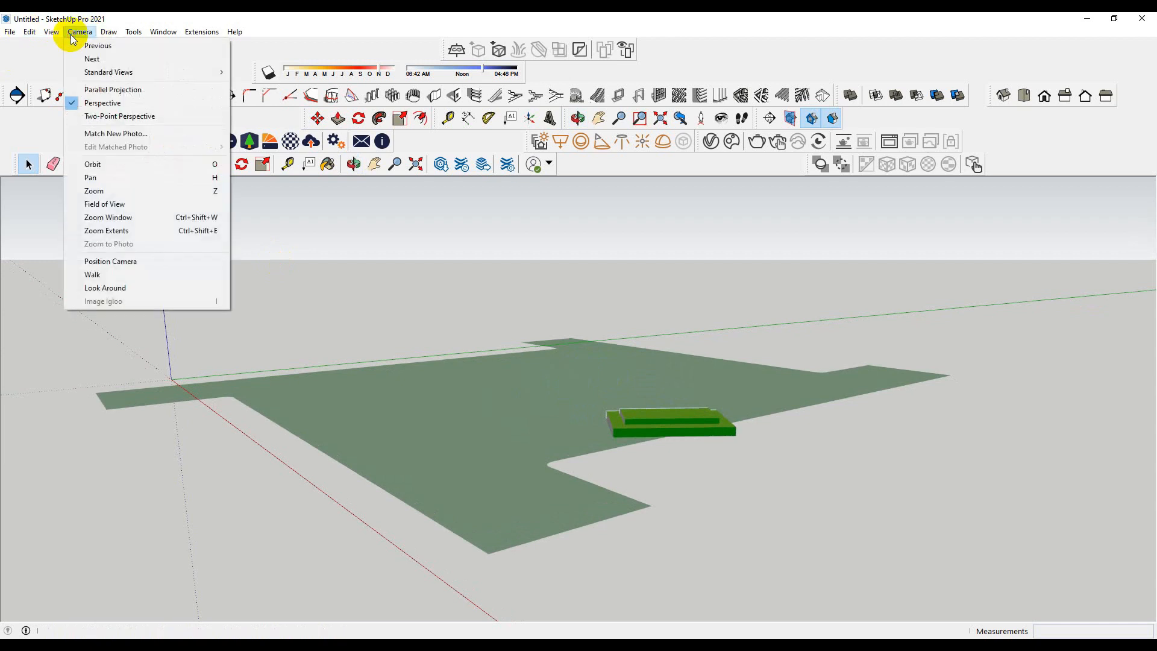
{"action": "left_click", "coordinate": [112, 113]}
{"action": "left_click_drag", "start_coordinate": [494, 422], "coordinate": [509, 444]}
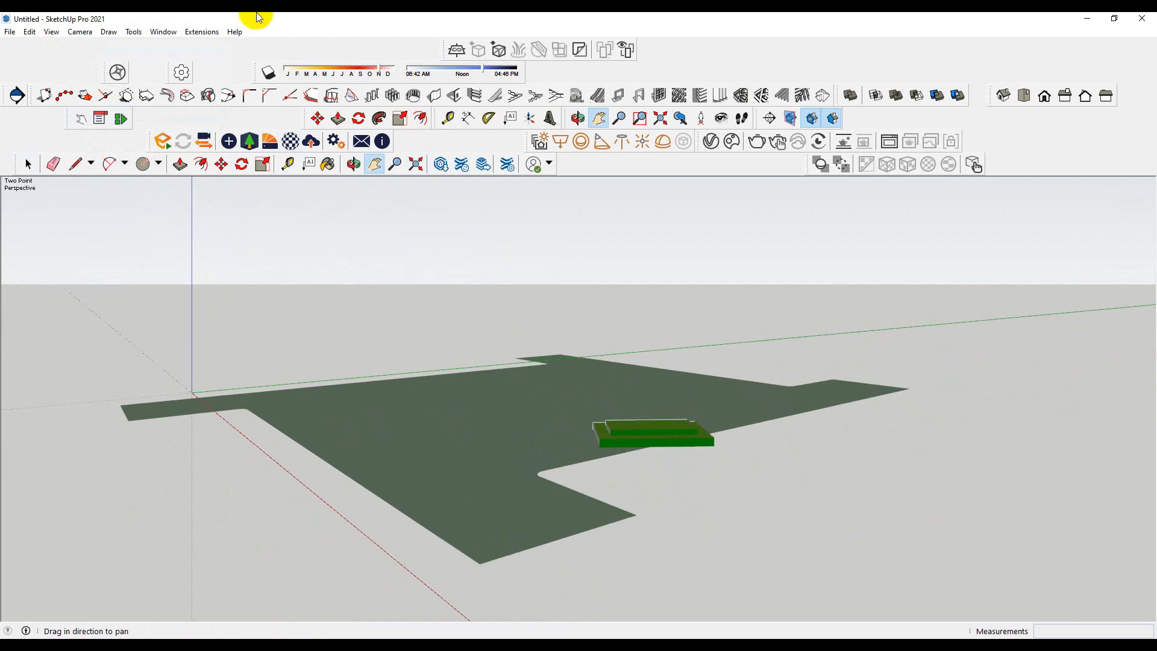
Turn on shadows and set the sun to around midday late in the year
{"action": "left_click", "coordinate": [268, 73]}
{"action": "left_click_drag", "start_coordinate": [286, 74], "coordinate": [447, 75]}
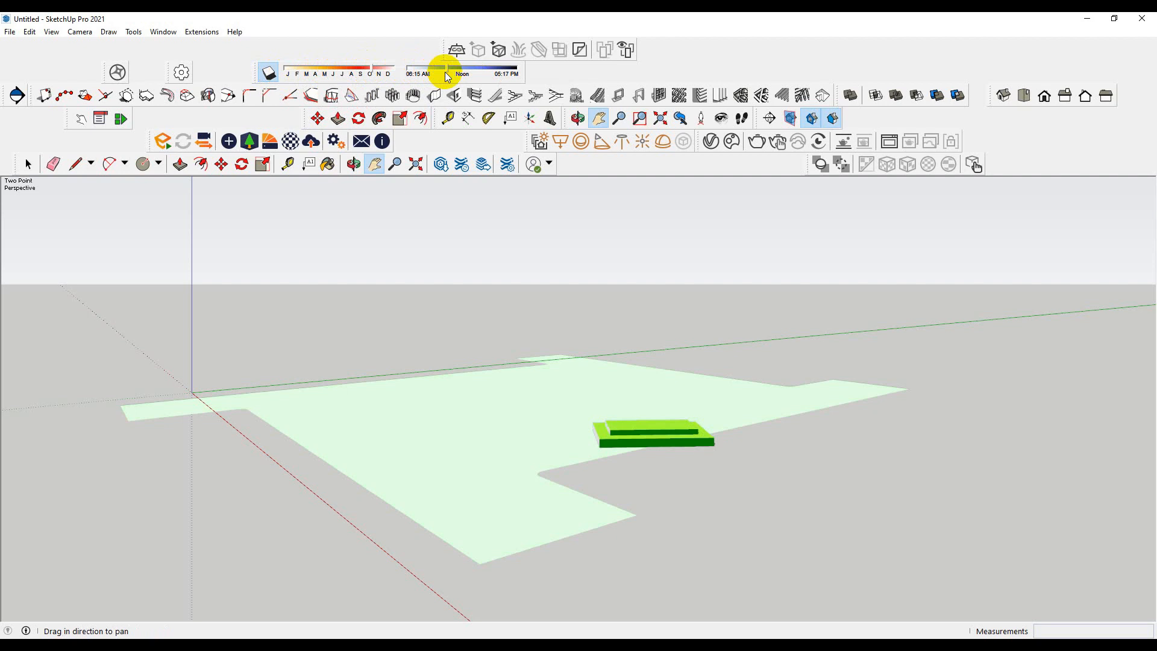
{"action": "left_click_drag", "start_coordinate": [375, 70], "coordinate": [381, 71]}
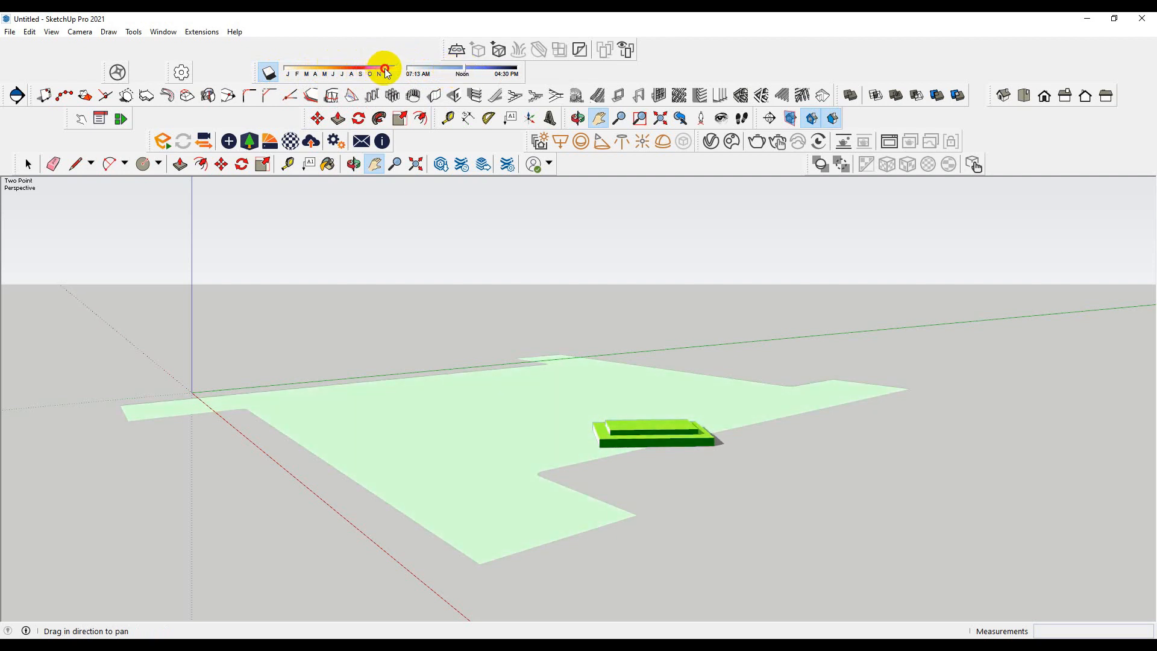
Export the current view as a 2D graphic in PDF format named Untitled.pdf to New folder (3) on the desktop
{"action": "left_click", "coordinate": [10, 31]}
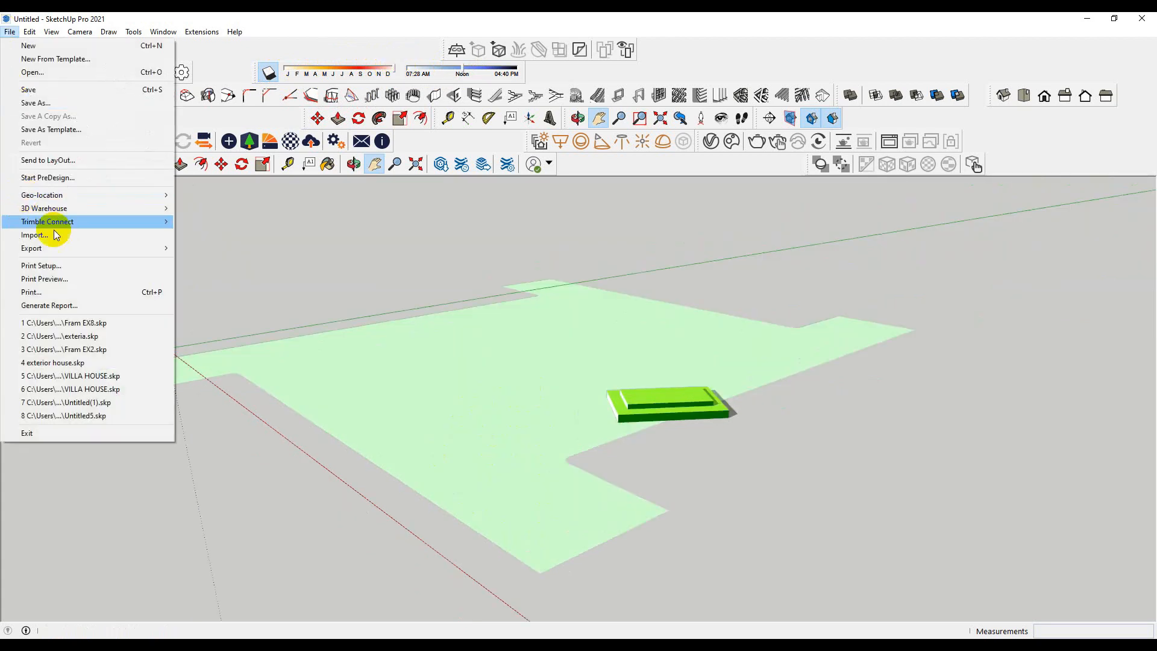
{"action": "mouse_move", "coordinate": [71, 252]}
{"action": "left_click", "coordinate": [206, 260]}
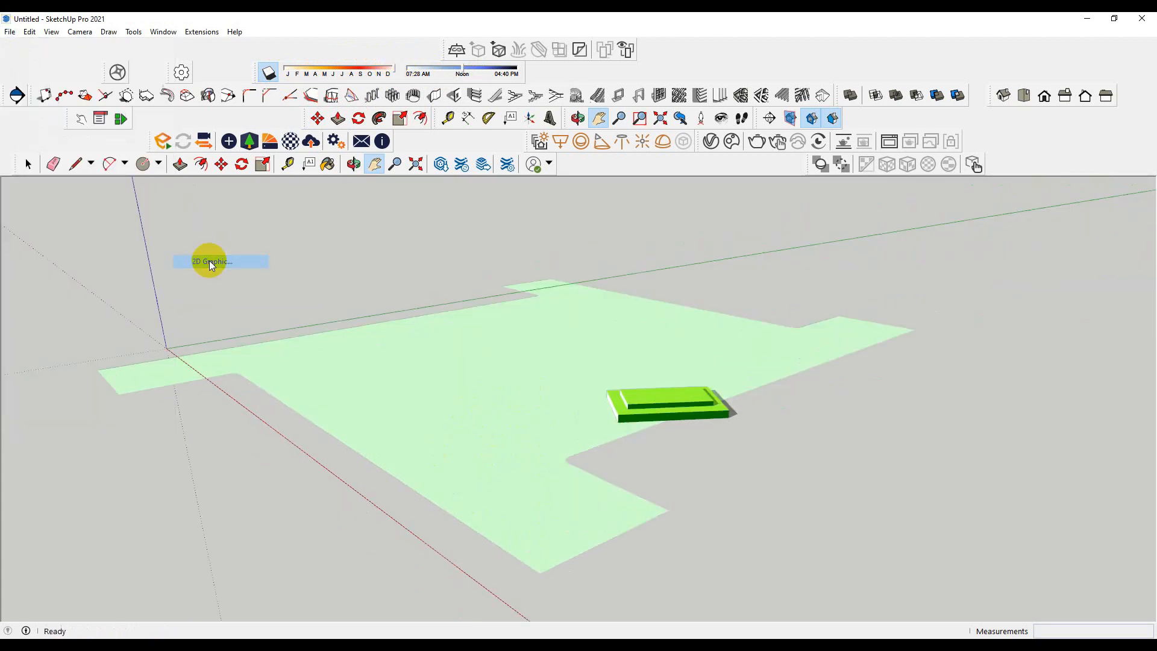
{"action": "double_click", "coordinate": [735, 298]}
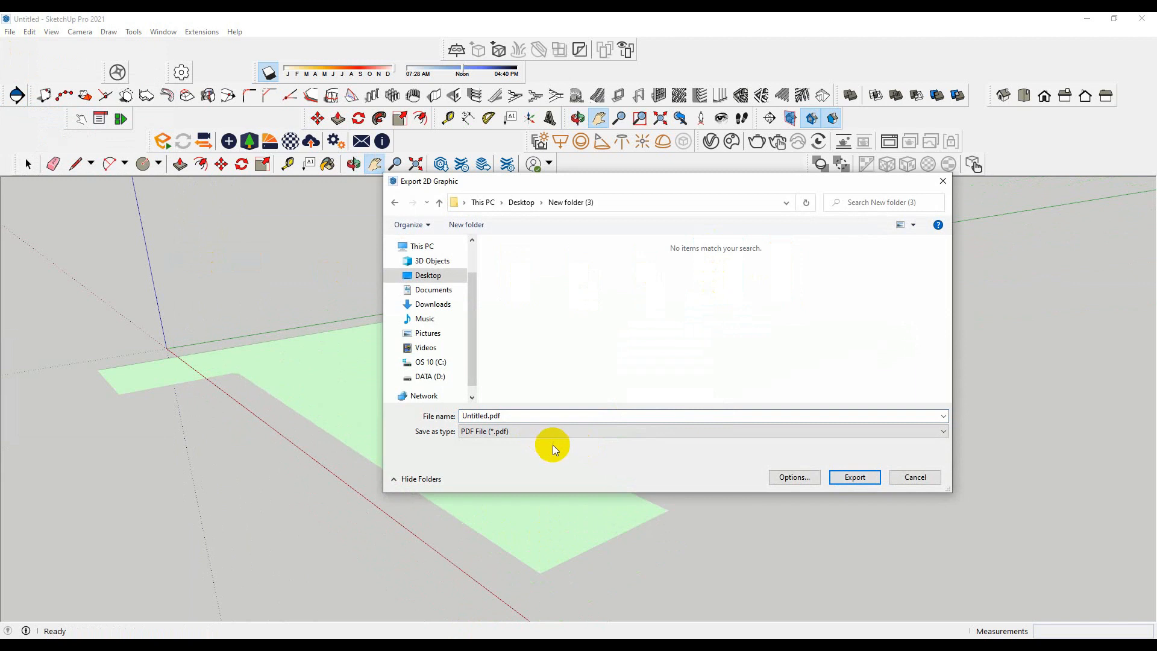
{"action": "left_click", "coordinate": [854, 476]}
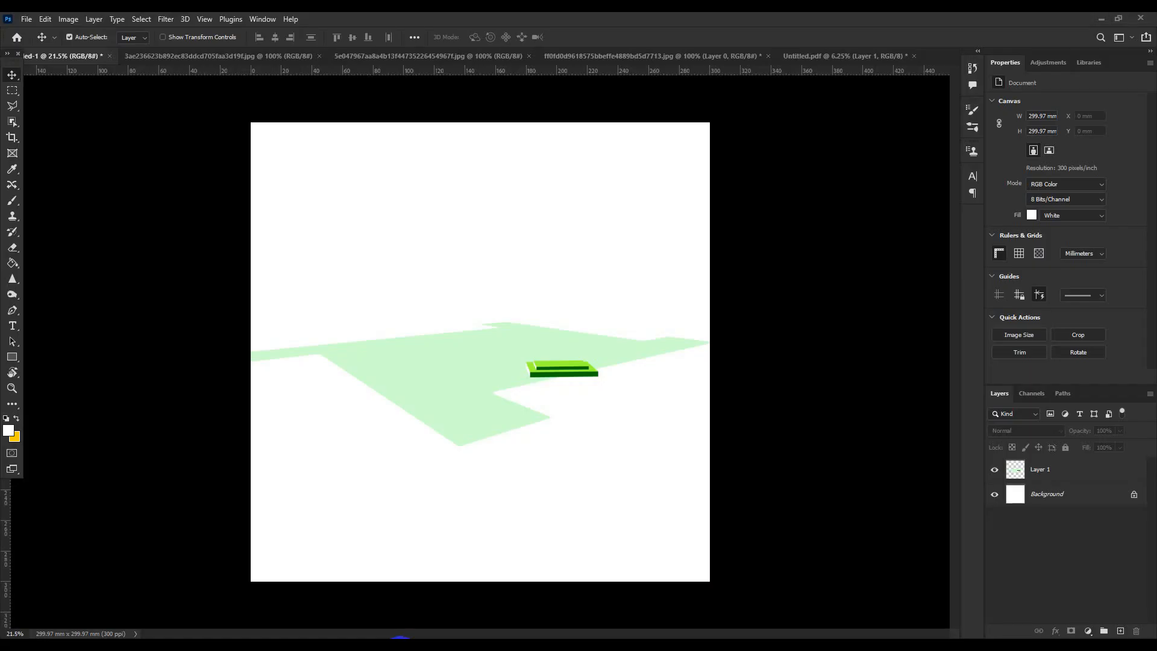
In Photoshop, delete the old site plan layer, Layer 1, from the square document
{"action": "left_click", "coordinate": [59, 16]}
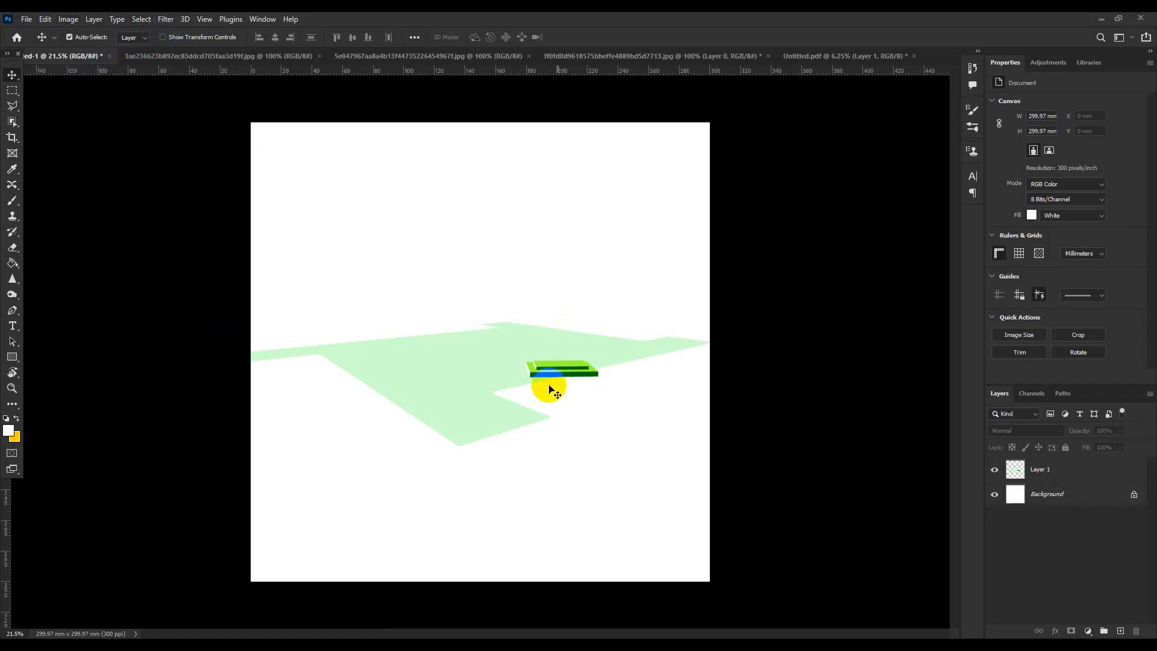
{"action": "left_click", "coordinate": [1094, 474]}
{"action": "key", "text": "Delete"}
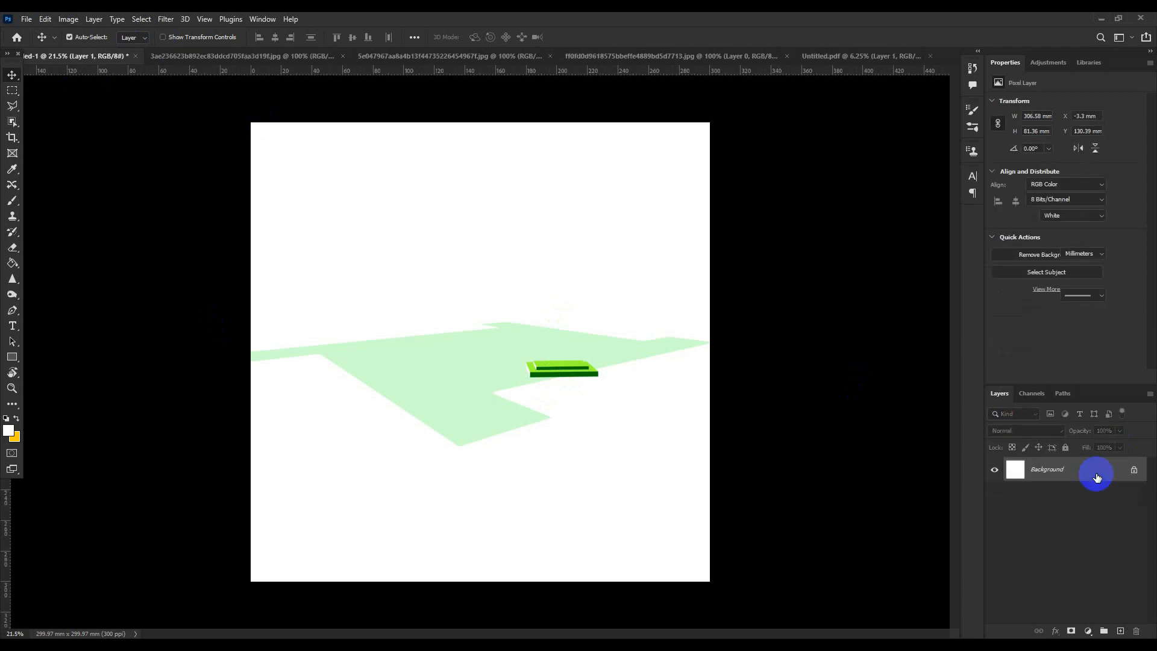
Import Untitled.pdf from New folder (3) at 300 pixels/inch in RGB Color and copy its layer into the white square document
{"action": "left_click", "coordinate": [25, 18]}
{"action": "left_click", "coordinate": [40, 34]}
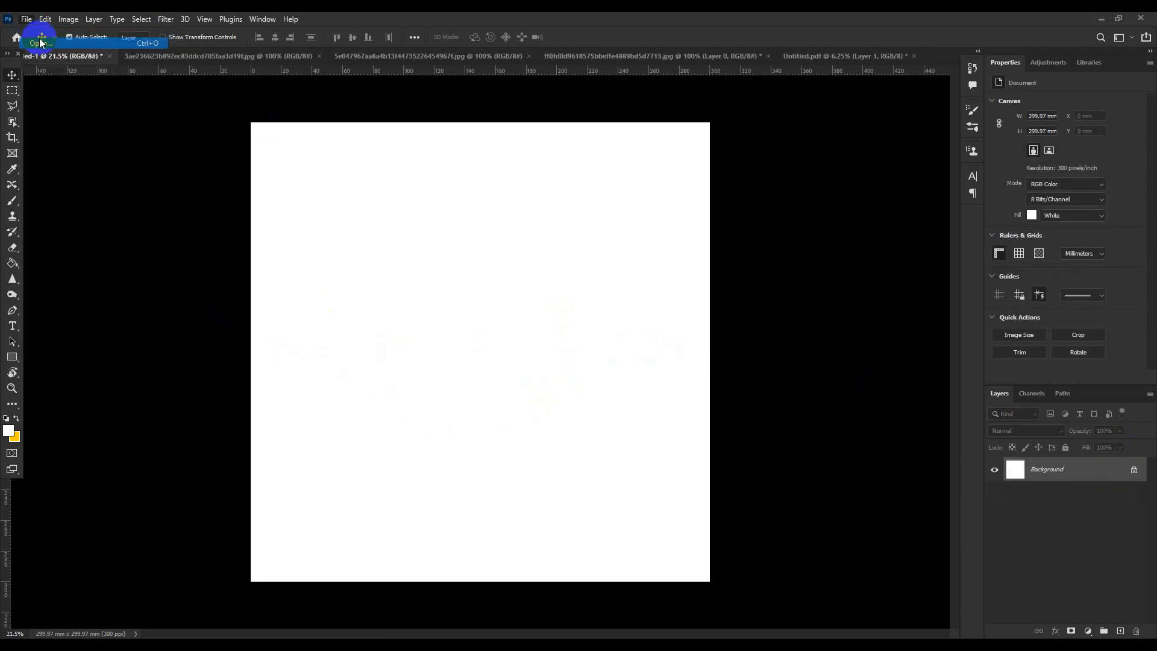
{"action": "double_click", "coordinate": [206, 115]}
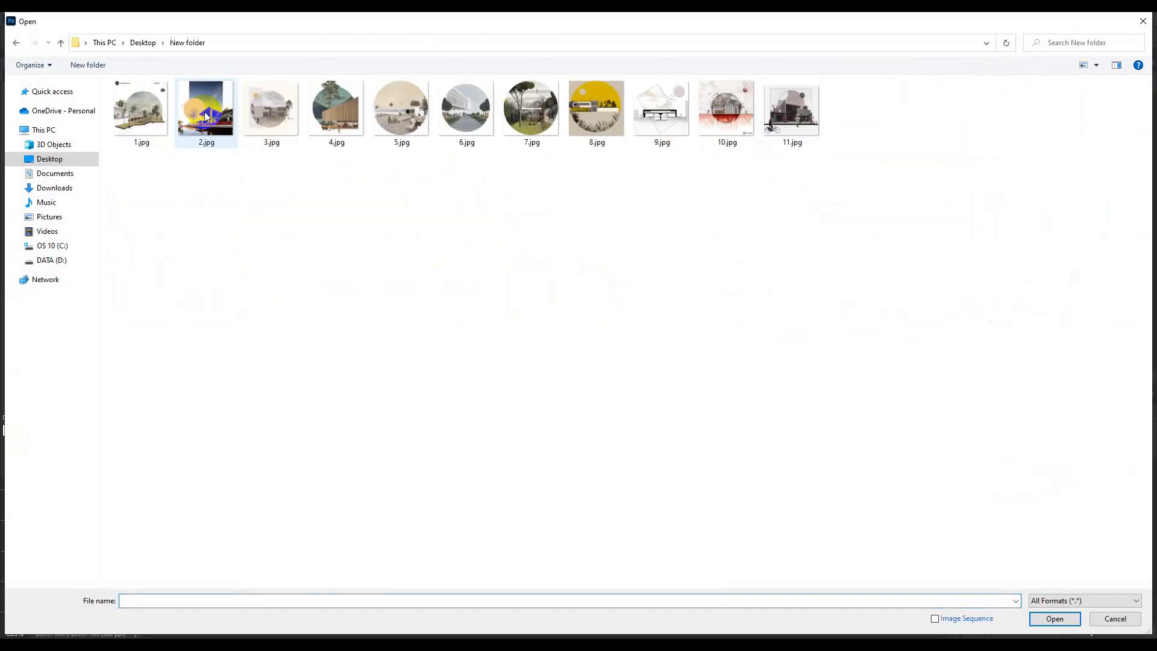
{"action": "left_click", "coordinate": [67, 158]}
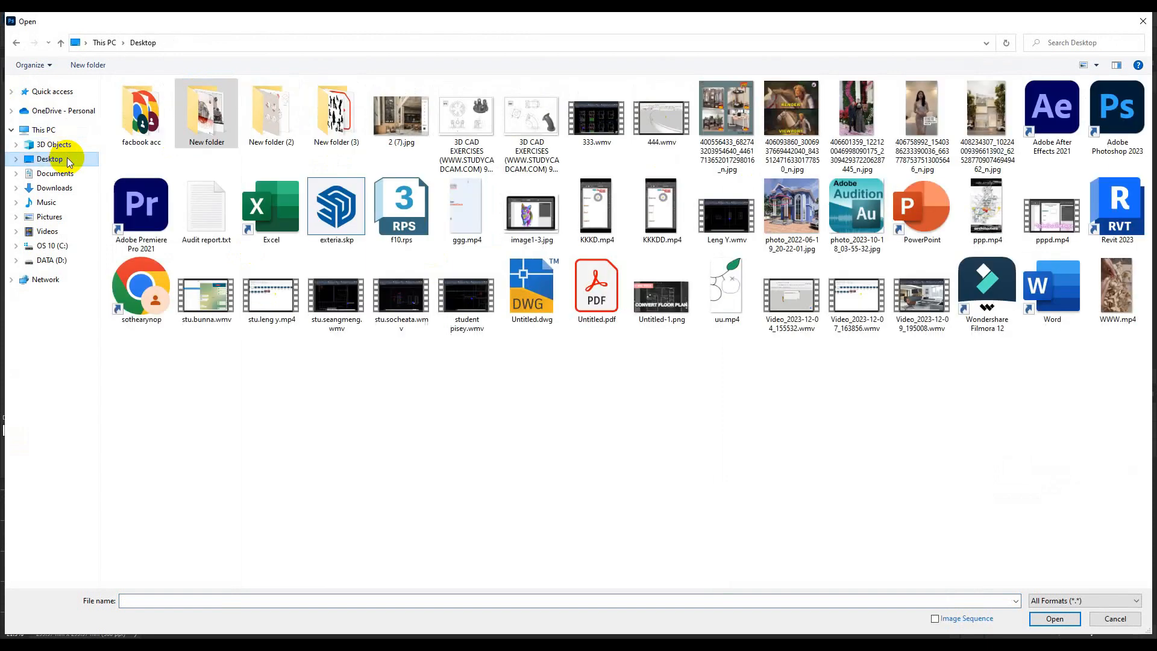
{"action": "double_click", "coordinate": [354, 133]}
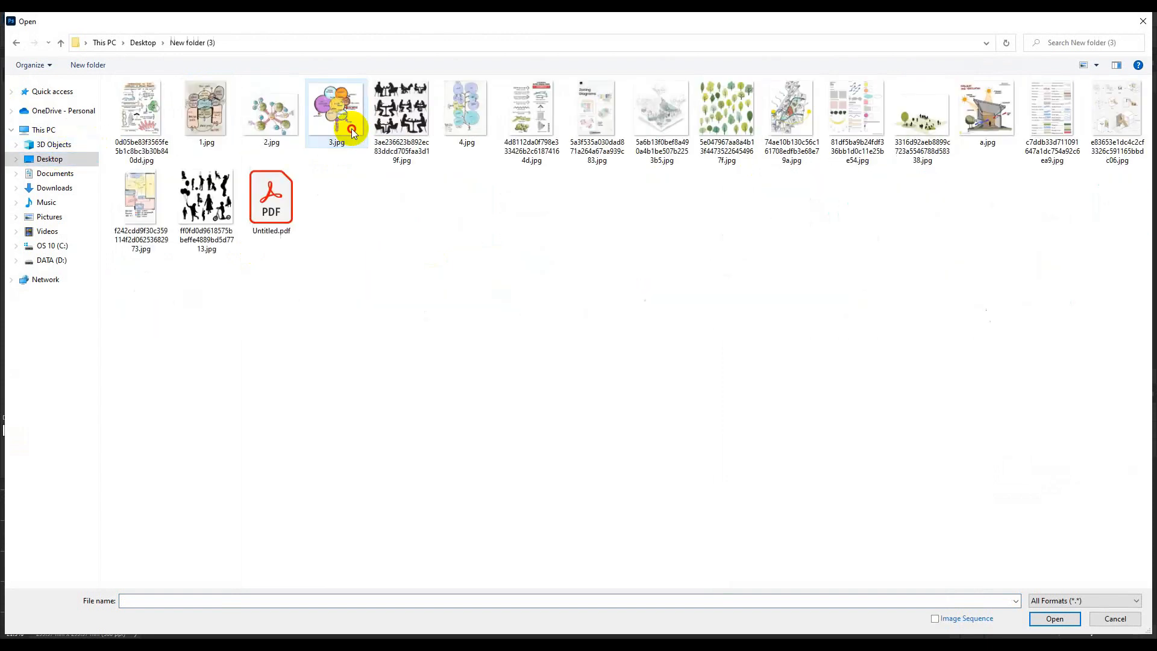
{"action": "left_click", "coordinate": [297, 225]}
{"action": "left_click", "coordinate": [1056, 618]}
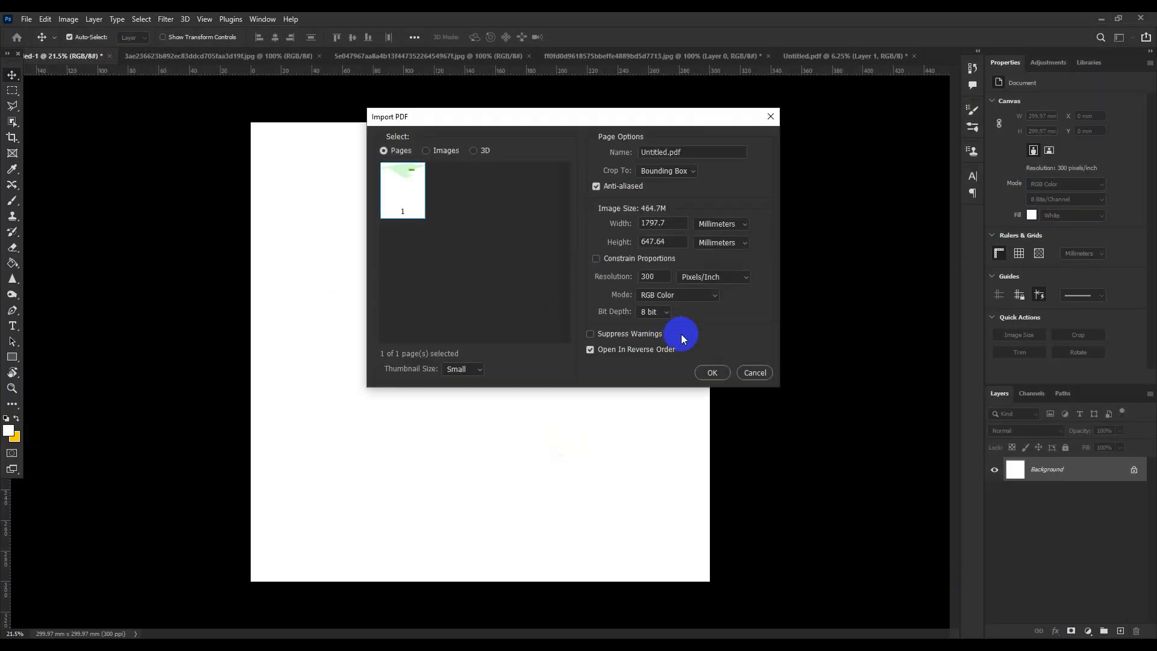
{"action": "left_click", "coordinate": [712, 373]}
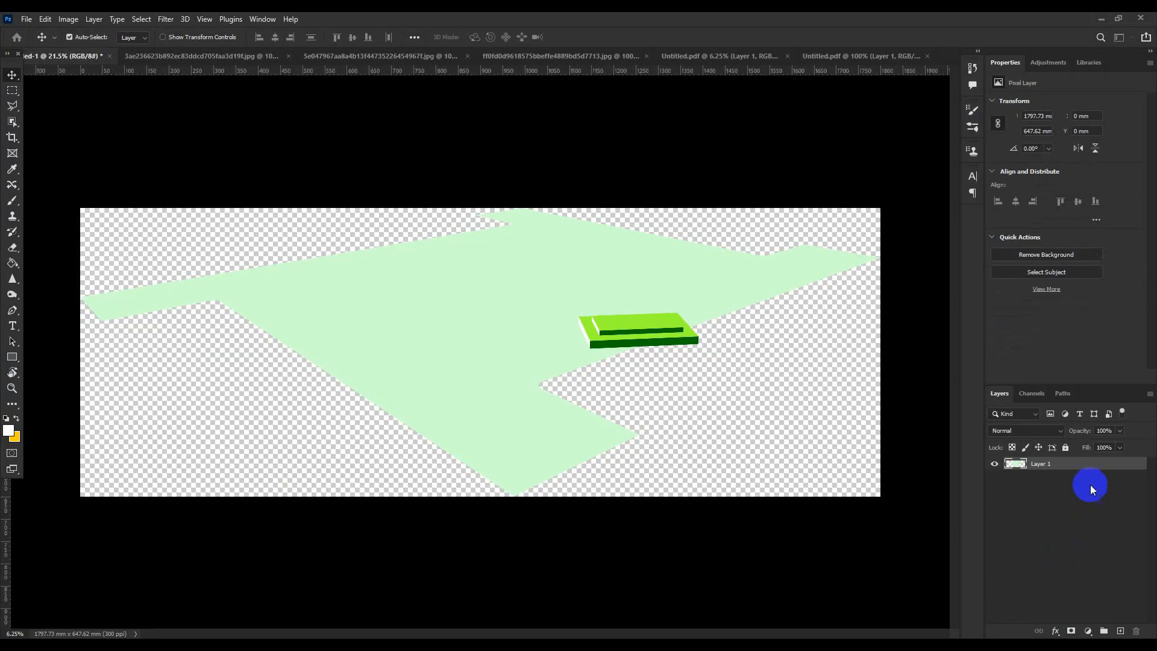
{"action": "left_click_drag", "start_coordinate": [551, 397], "coordinate": [166, 46]}
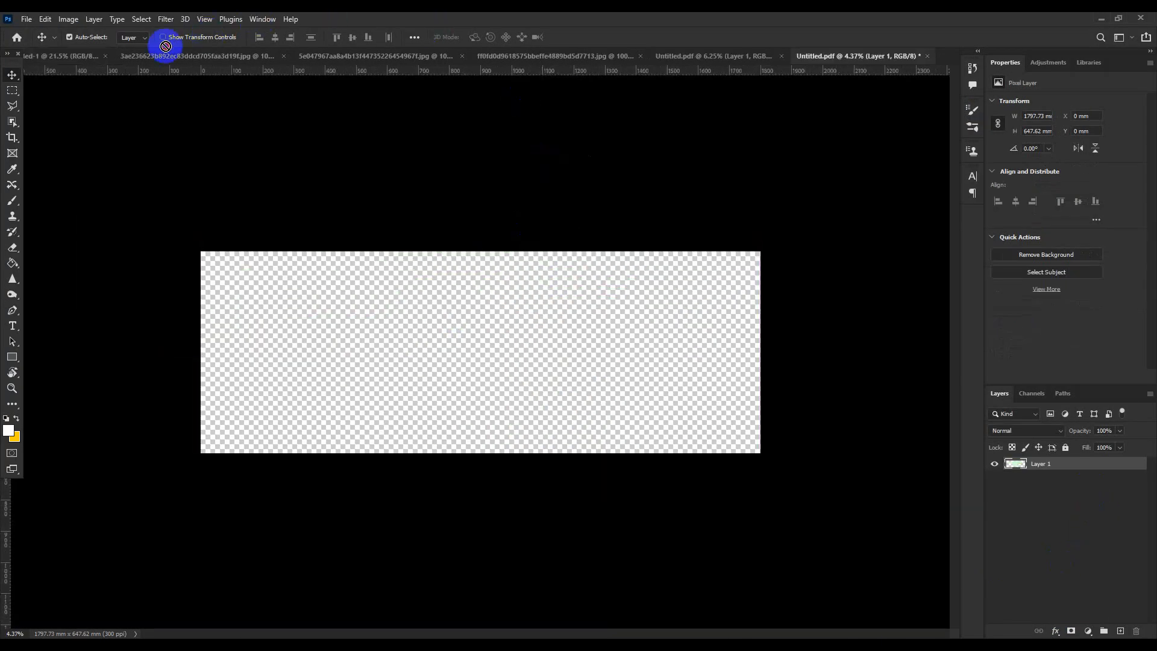
{"action": "left_click_drag", "start_coordinate": [56, 55], "coordinate": [421, 356]}
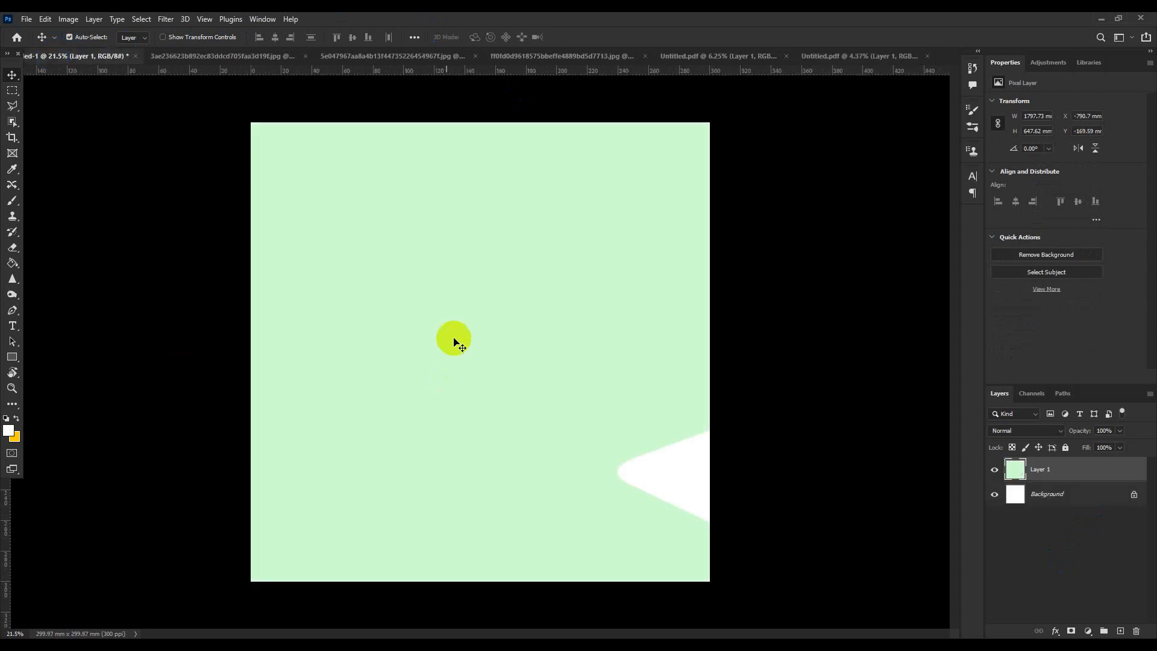
Scale the plan layer proportionally to about 15% and place it near the middle of the canvas, fully inside the side edges
{"action": "key", "text": "ctrl+minus"}
{"action": "key", "text": "ctrl+t"}
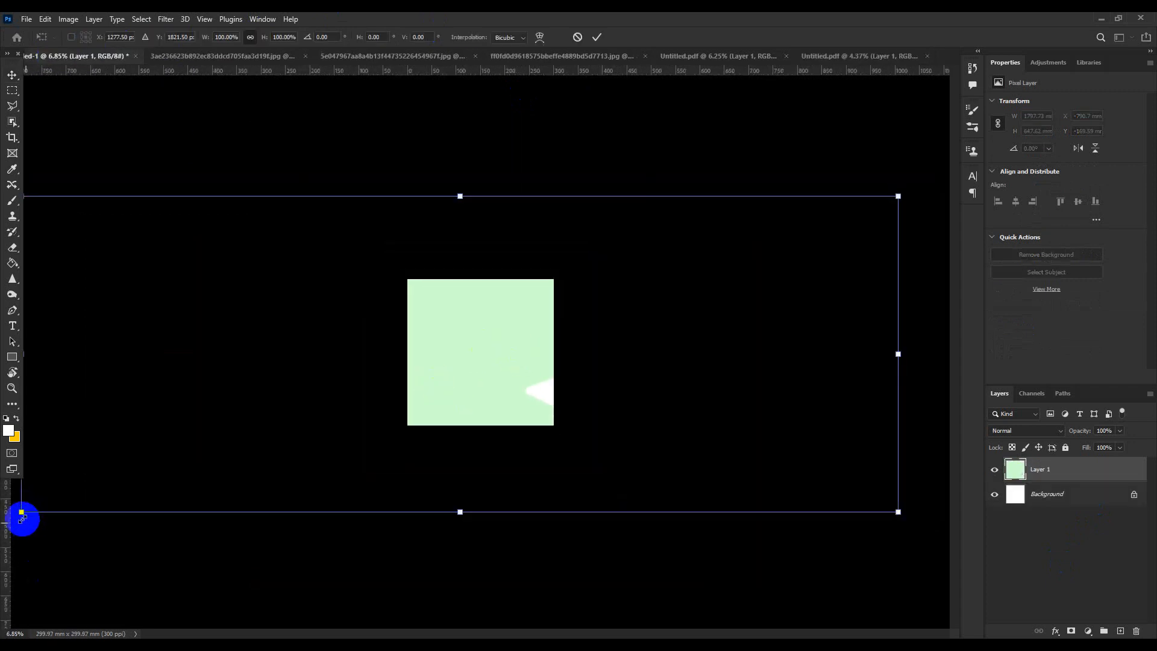
{"action": "left_click_drag", "start_coordinate": [23, 514], "coordinate": [519, 336]}
{"action": "left_click_drag", "start_coordinate": [762, 237], "coordinate": [623, 328]}
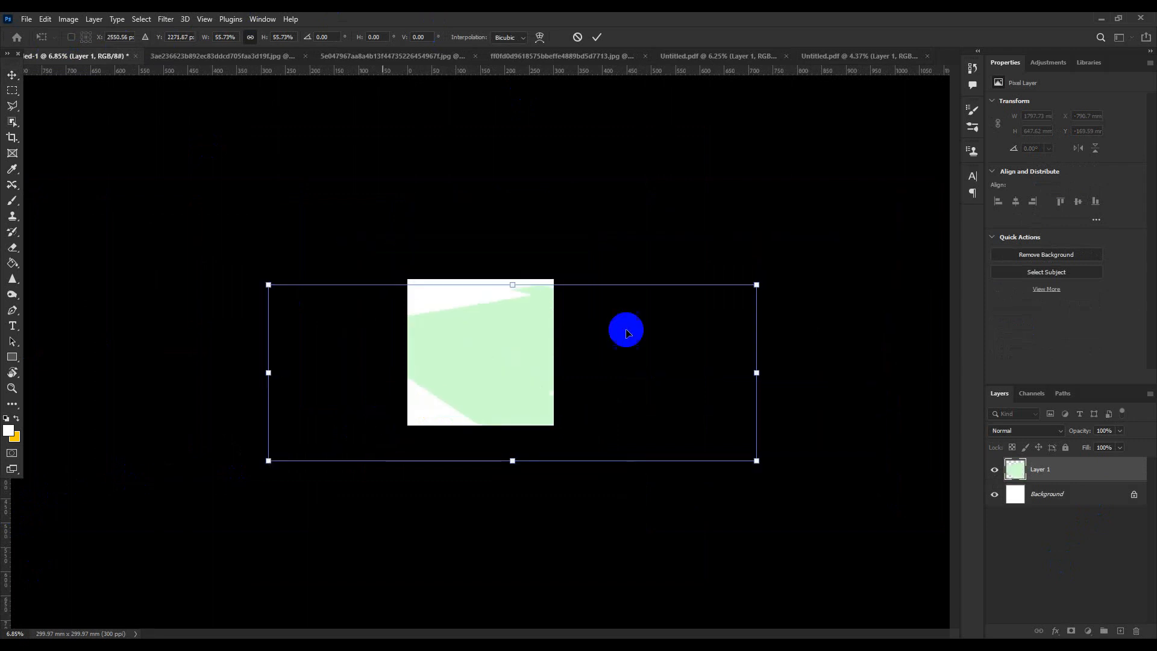
{"action": "left_click_drag", "start_coordinate": [729, 295], "coordinate": [509, 354]}
{"action": "left_click_drag", "start_coordinate": [452, 387], "coordinate": [507, 351]}
{"action": "left_click_drag", "start_coordinate": [367, 319], "coordinate": [424, 338]}
{"action": "left_click", "coordinate": [596, 36]}
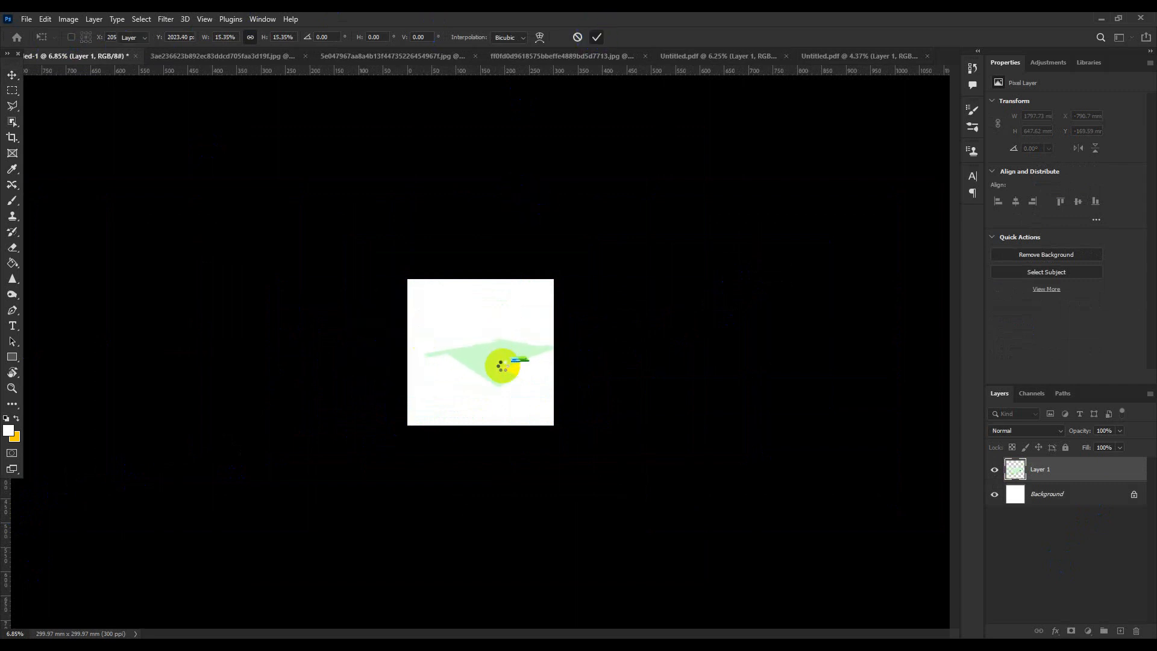
{"action": "scroll", "coordinate": [507, 365], "scroll_direction": "up", "scroll_amount": 5}
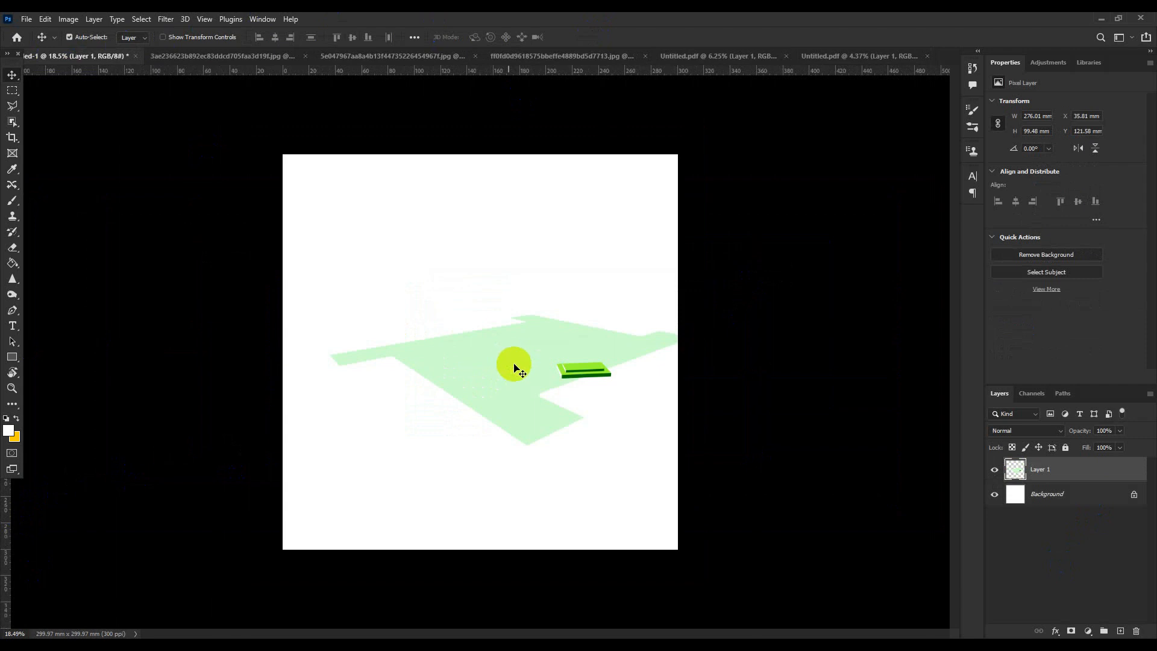
{"action": "left_click_drag", "start_coordinate": [537, 373], "coordinate": [515, 375]}
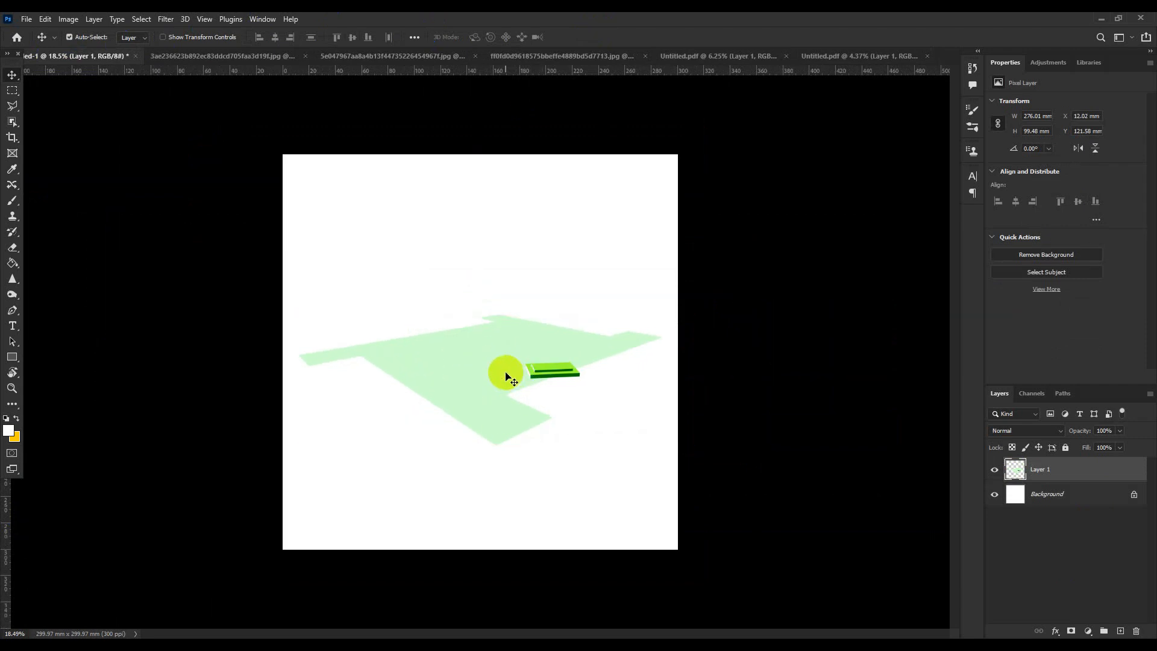
Select the pale green site area around the block with the Magic Wand tool at tolerance 24
{"action": "scroll", "coordinate": [507, 377], "scroll_direction": "up", "scroll_amount": 3}
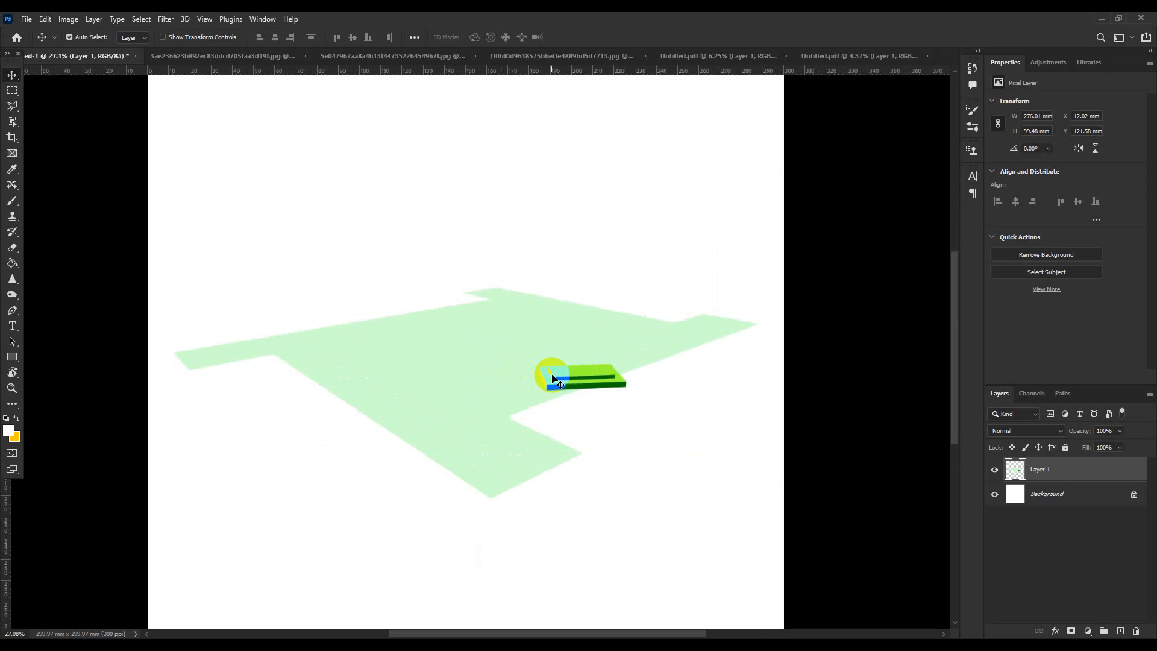
{"action": "scroll", "coordinate": [552, 380], "scroll_direction": "up", "scroll_amount": 1}
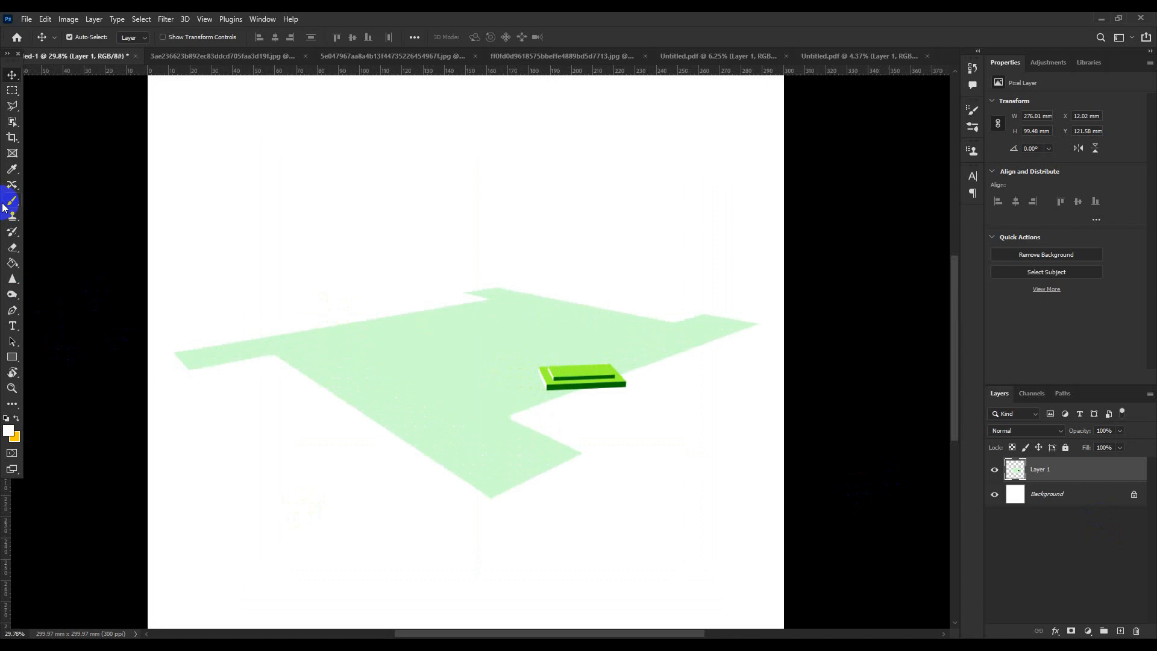
{"action": "left_click", "coordinate": [13, 109]}
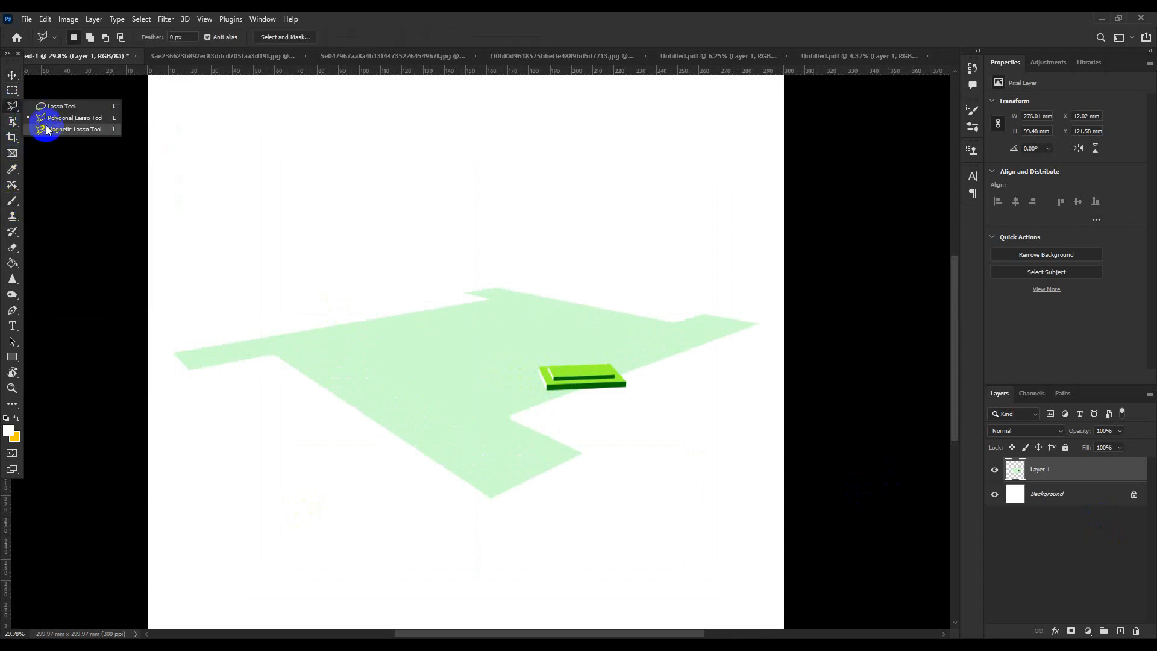
{"action": "left_click", "coordinate": [12, 121]}
{"action": "left_click", "coordinate": [60, 122]}
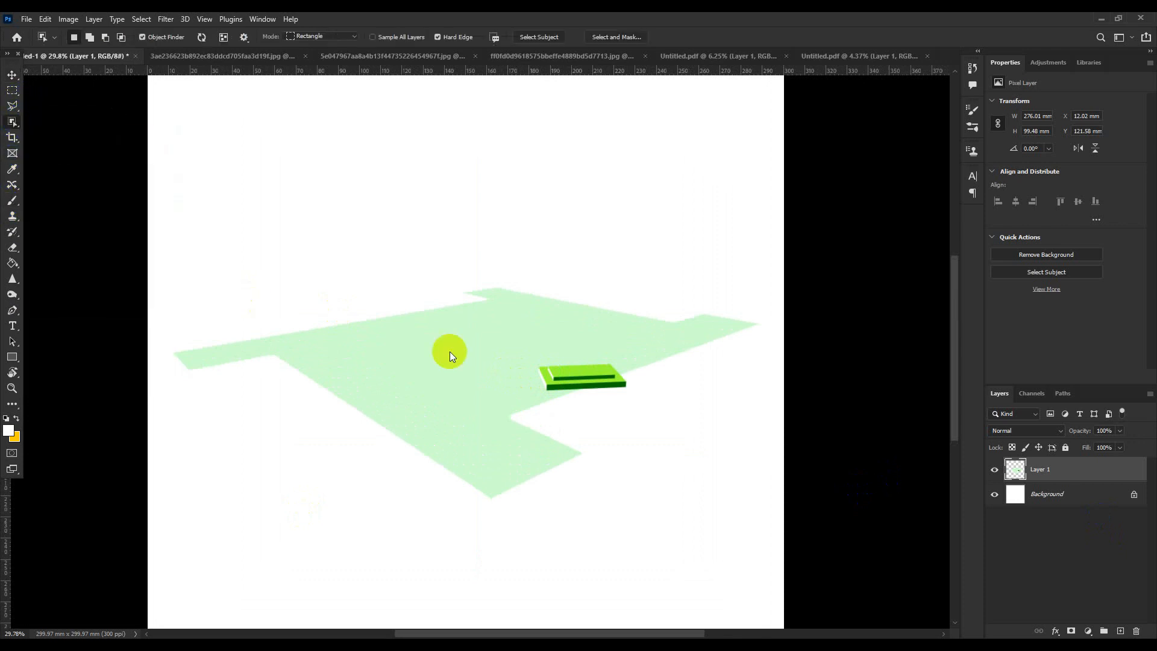
{"action": "key", "text": "shift+w"}
{"action": "key", "text": "shift+w"}
{"action": "left_click", "coordinate": [558, 406]}
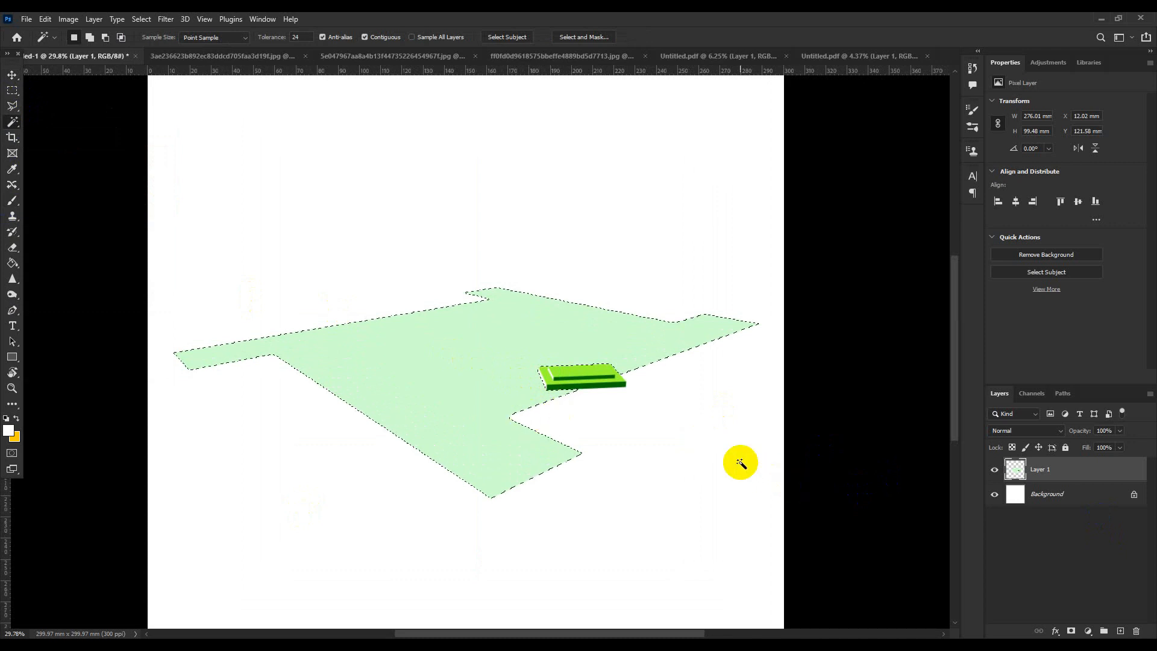
Add a Solid Color fill layer over the selected site area in a pale yellow-green with hue 92
{"action": "left_click", "coordinate": [1088, 631]}
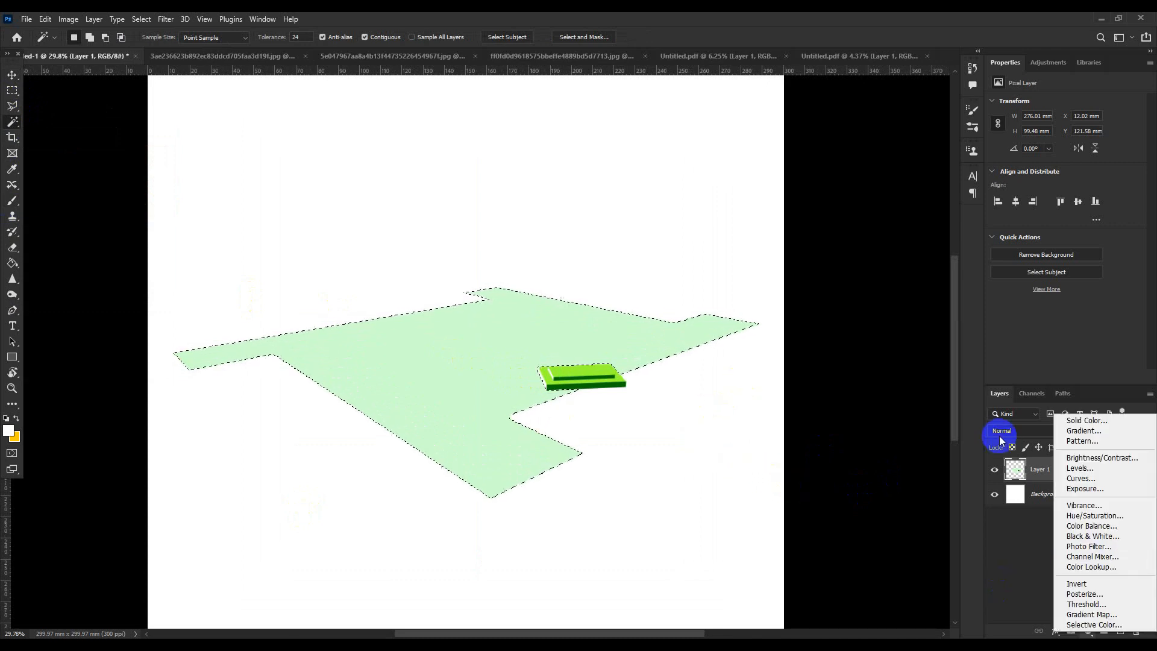
{"action": "left_click", "coordinate": [1075, 422]}
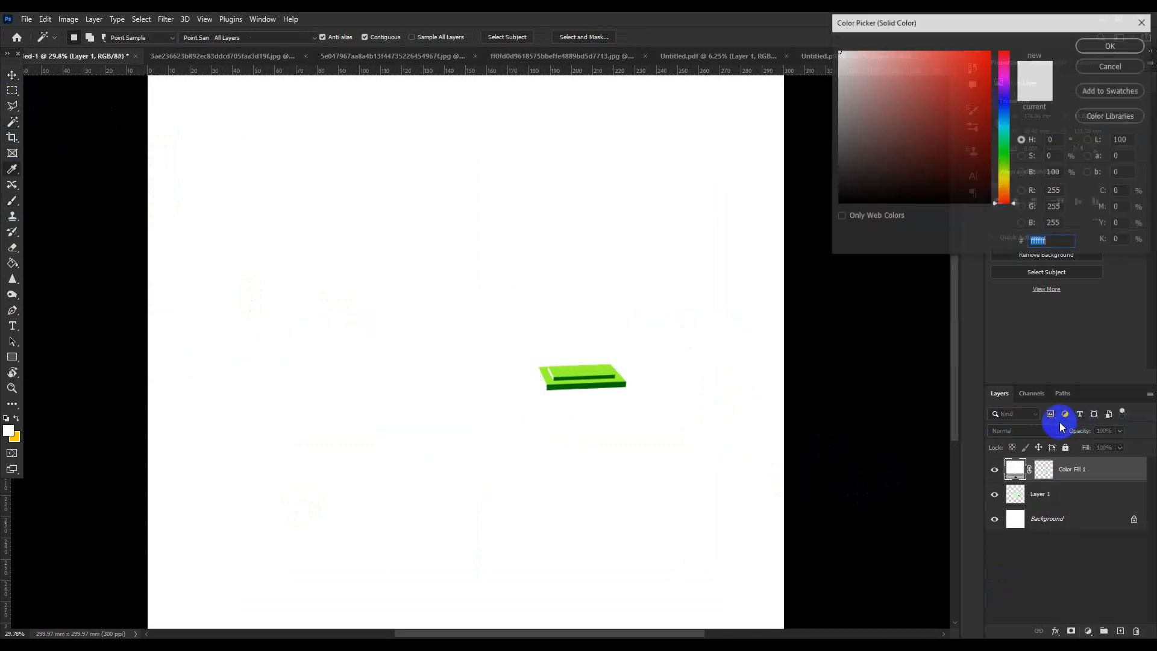
{"action": "left_click_drag", "start_coordinate": [1000, 165], "coordinate": [1004, 166]}
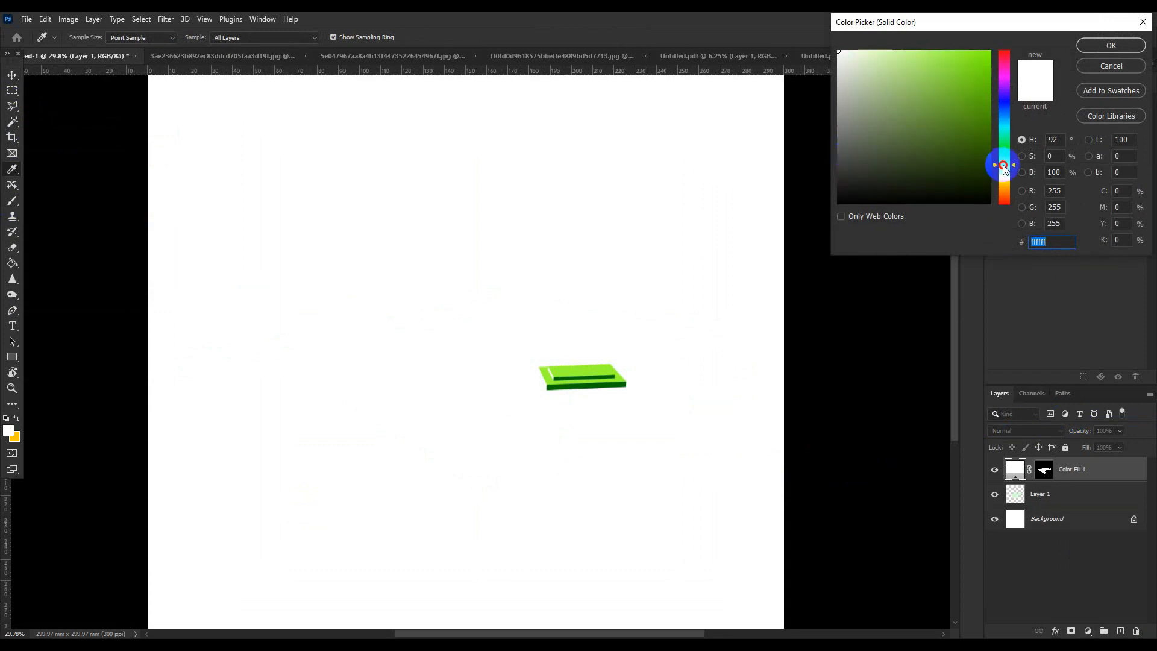
{"action": "left_click_drag", "start_coordinate": [897, 56], "coordinate": [887, 49]}
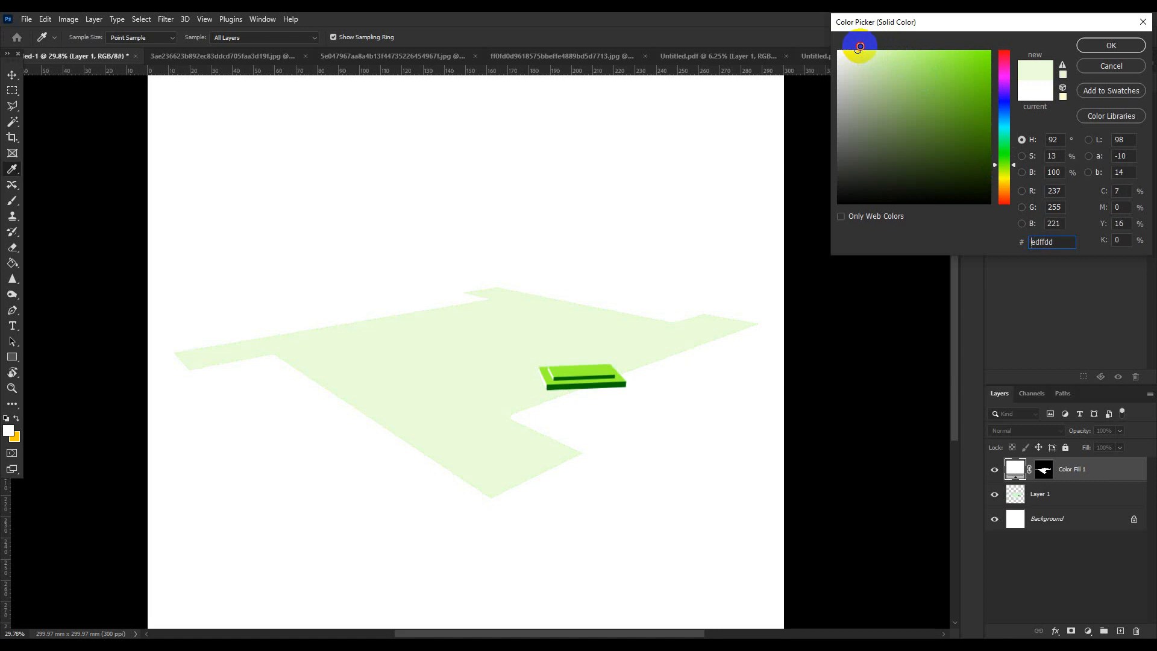
{"action": "left_click", "coordinate": [1110, 47]}
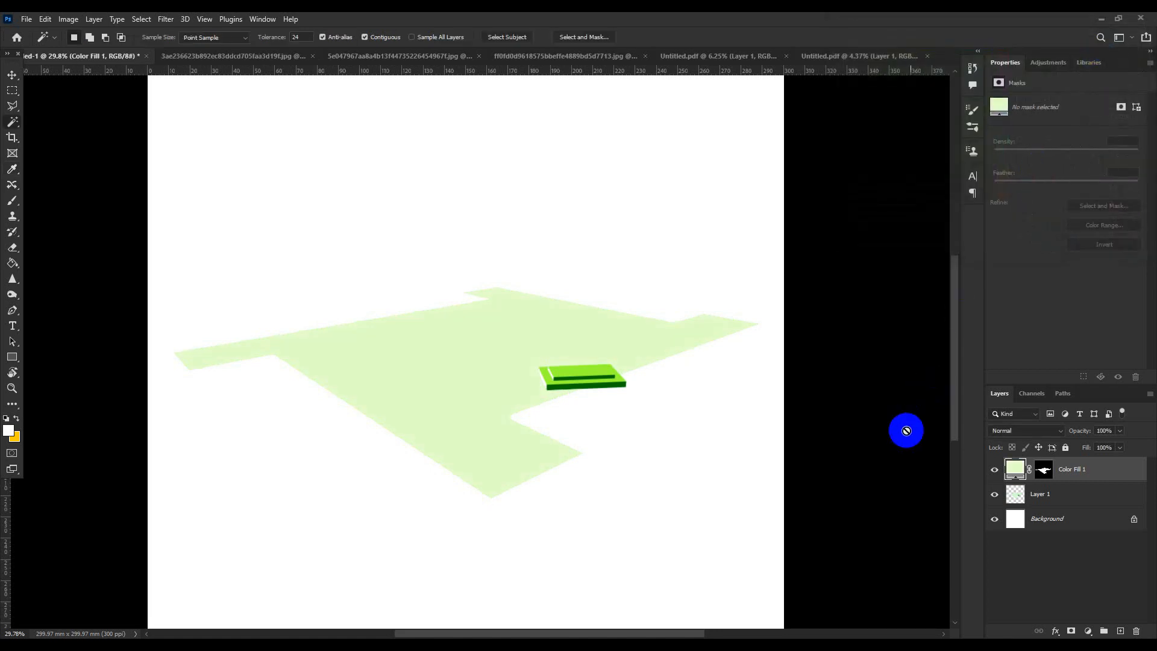
Draw an S-shaped dashed curve across the site from its back corner to its front edge with the Curvature Pen tool
{"action": "scroll", "coordinate": [890, 457], "scroll_direction": "up", "scroll_amount": 1}
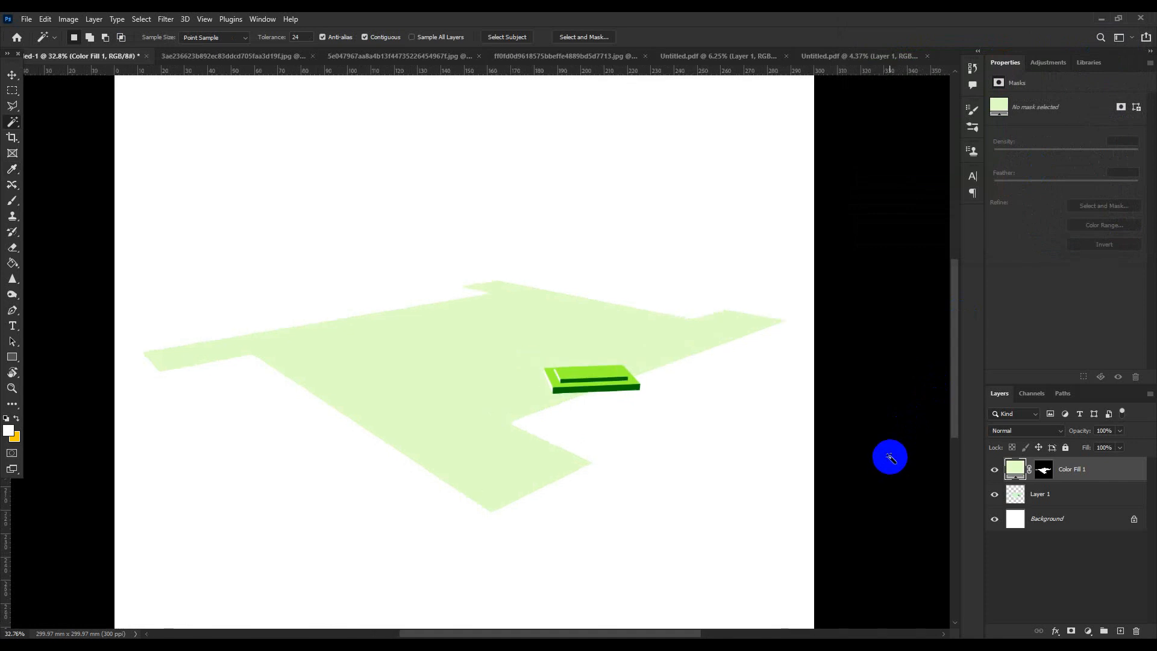
{"action": "scroll", "coordinate": [891, 457], "scroll_direction": "up", "scroll_amount": 2}
{"action": "scroll", "coordinate": [616, 439], "scroll_direction": "down", "scroll_amount": 3}
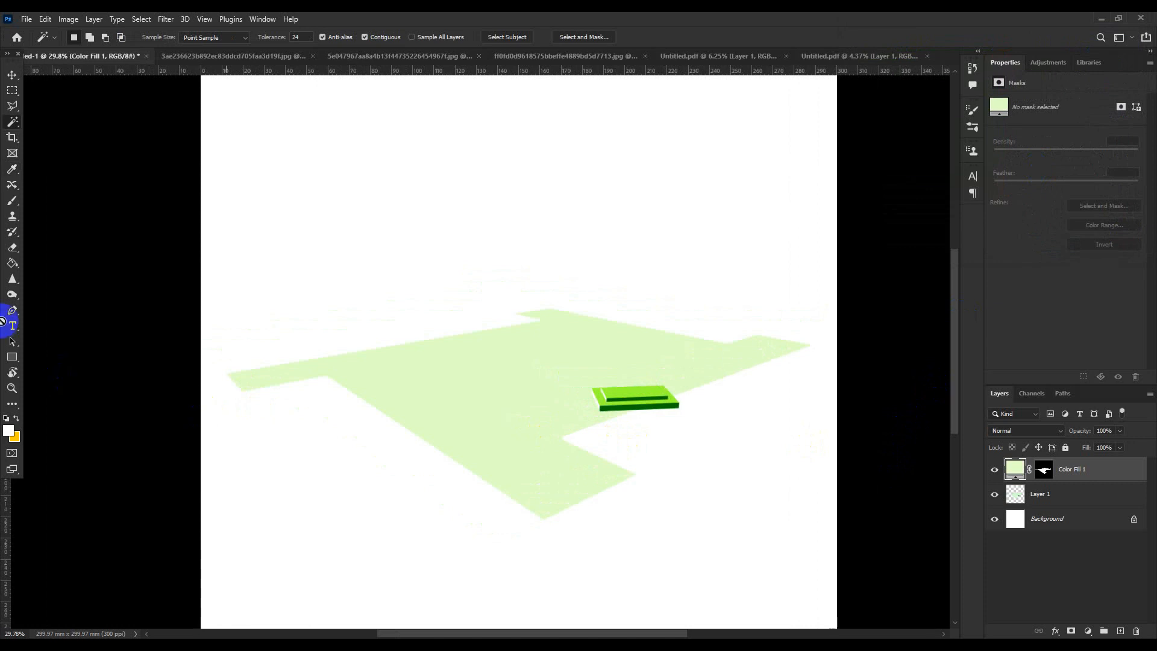
{"action": "left_click", "coordinate": [12, 324]}
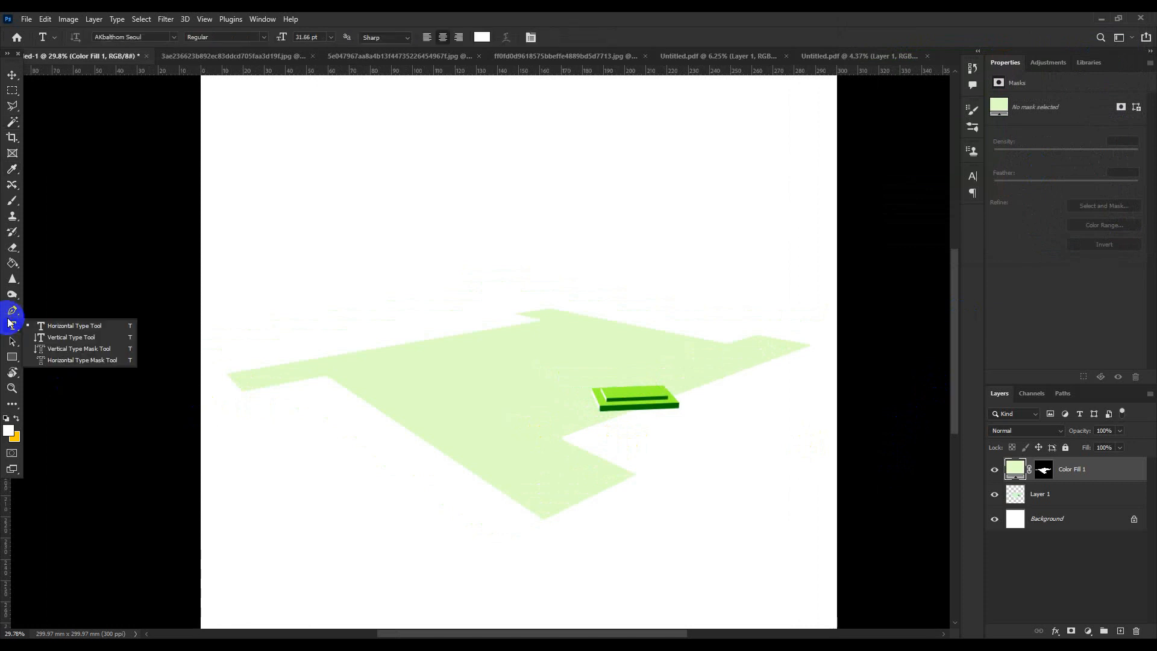
{"action": "left_click", "coordinate": [12, 311]}
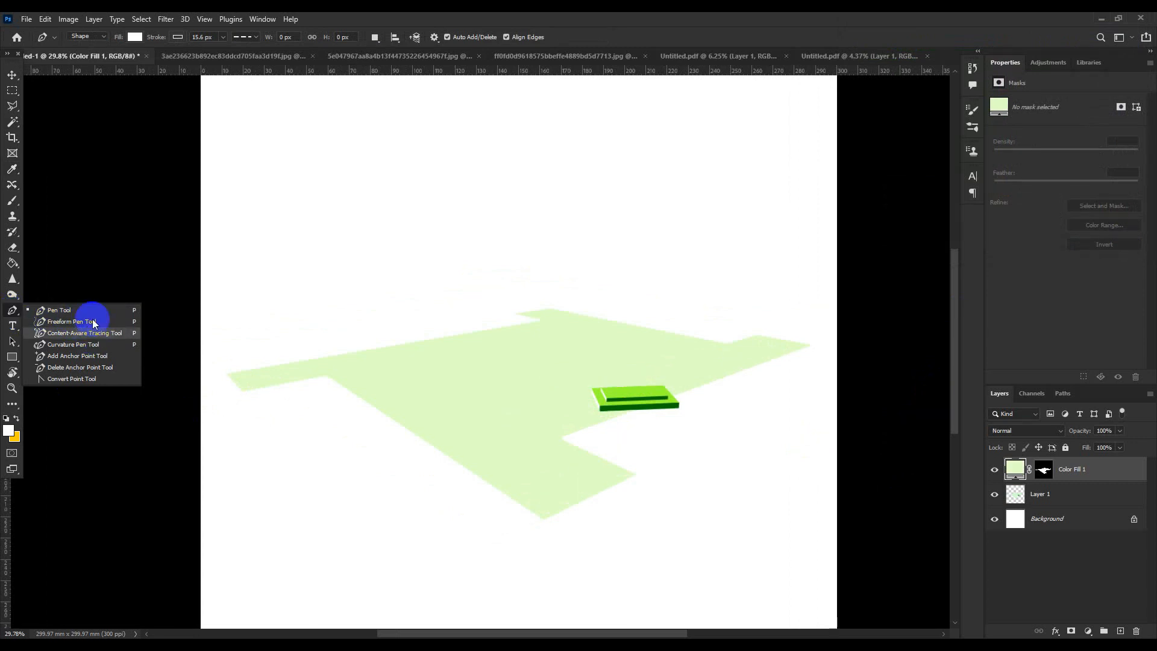
{"action": "left_click", "coordinate": [85, 333]}
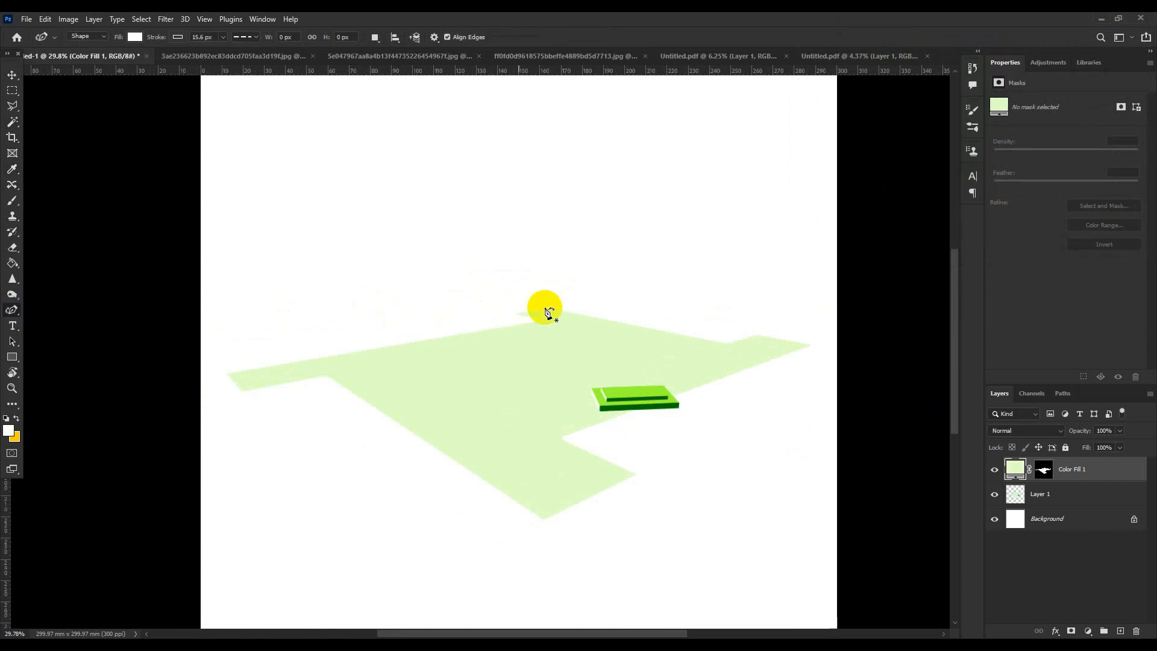
{"action": "left_click", "coordinate": [522, 306]}
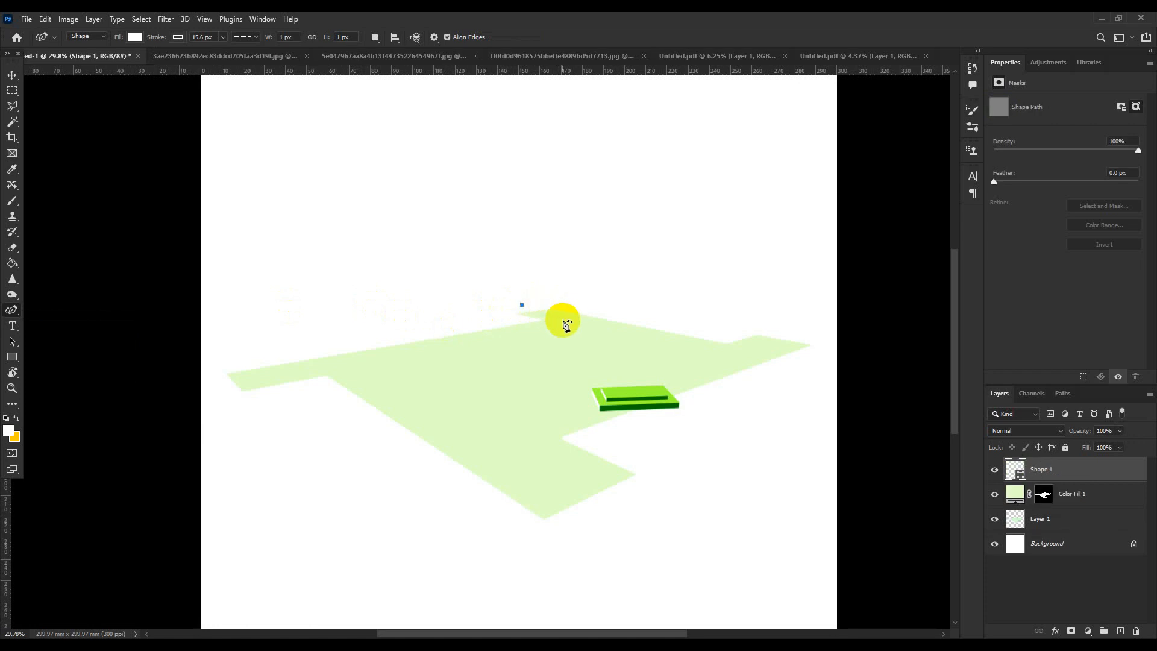
{"action": "left_click", "coordinate": [547, 384]}
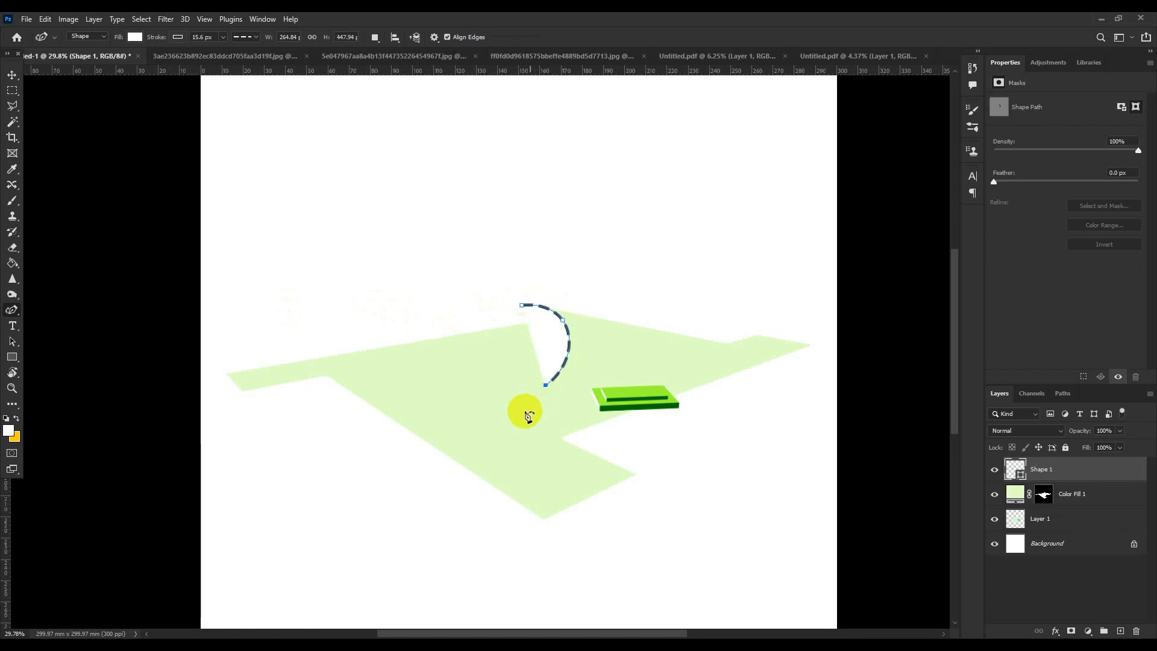
{"action": "left_click", "coordinate": [529, 441]}
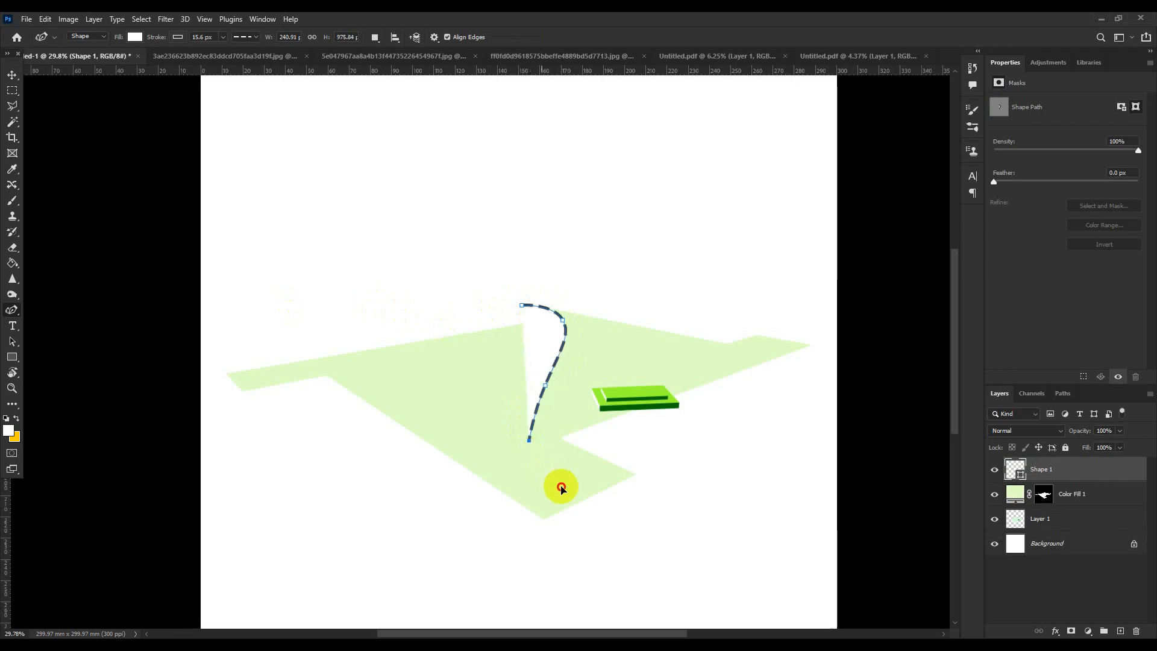
{"action": "left_click_drag", "start_coordinate": [571, 494], "coordinate": [591, 508]}
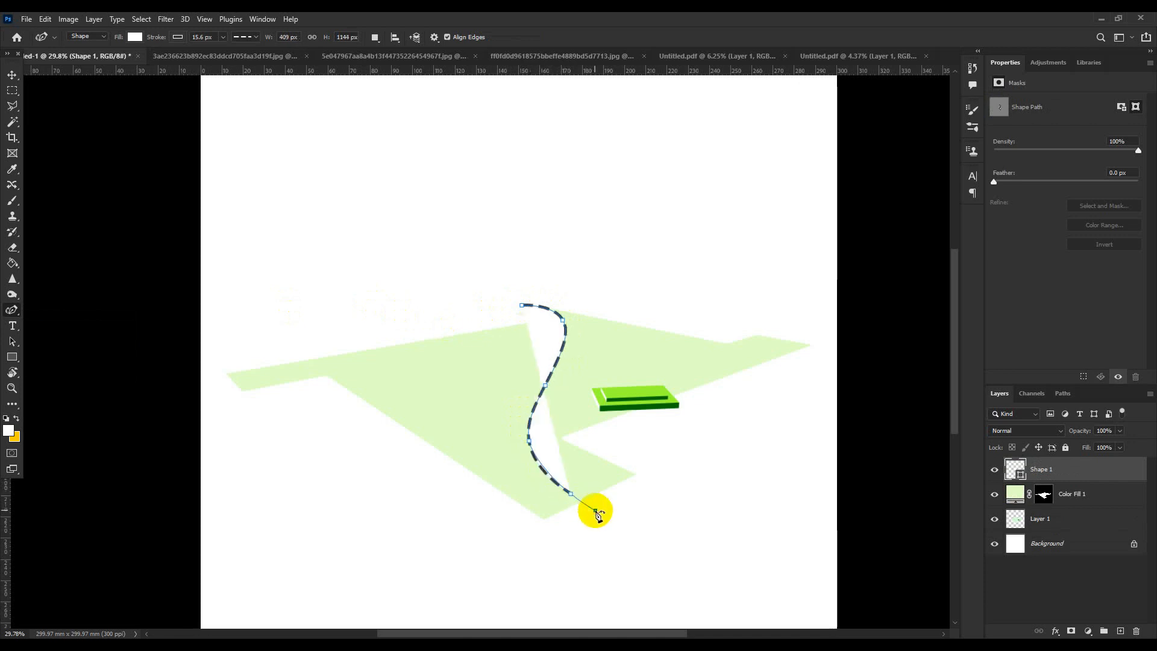
{"action": "left_click", "coordinate": [596, 511]}
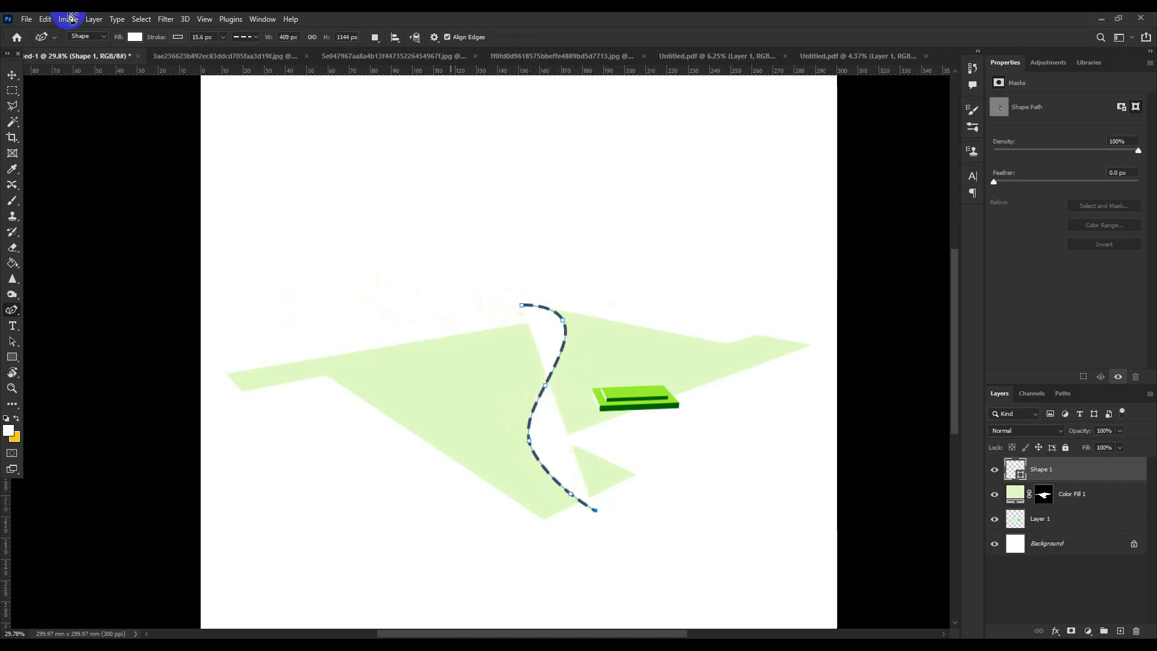
Remove the fill from the S-shaped curve and set its dashed stroke width to 4.68 px
{"action": "left_click", "coordinate": [135, 38]}
{"action": "left_click", "coordinate": [65, 61]}
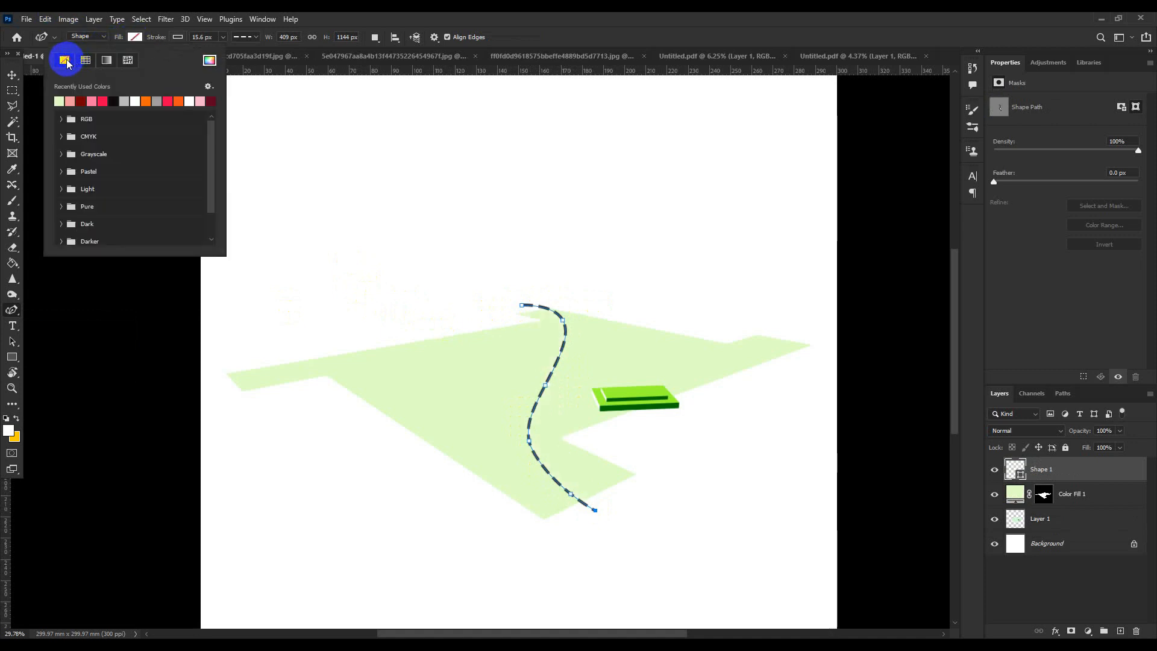
{"action": "left_click", "coordinate": [226, 38]}
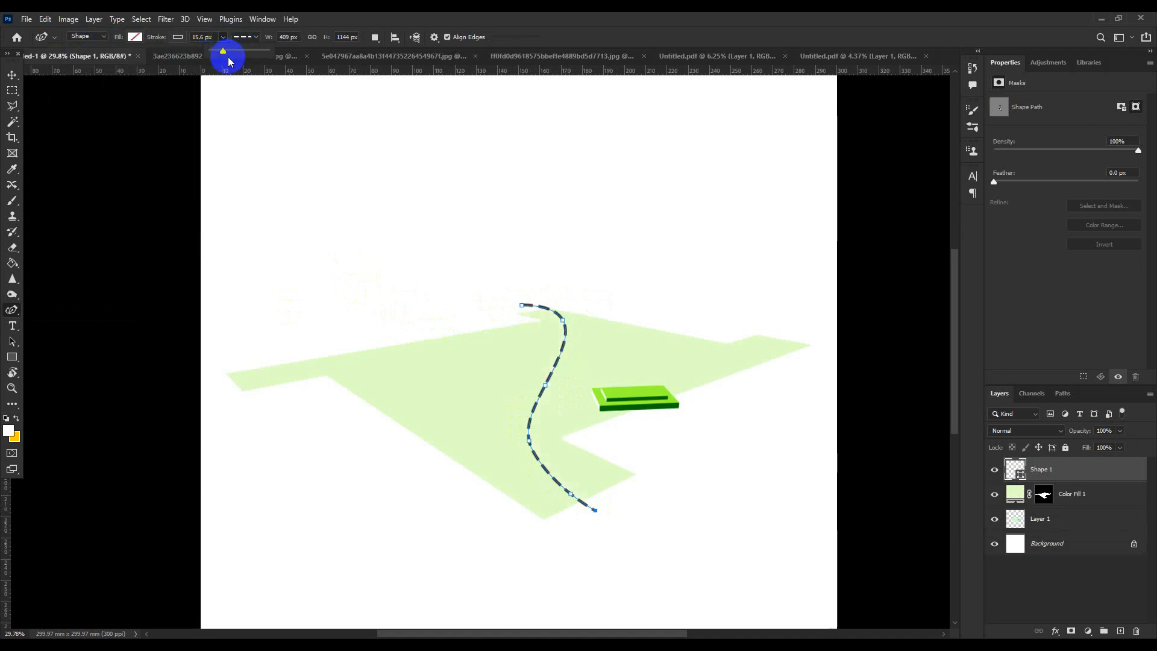
{"action": "left_click", "coordinate": [12, 75]}
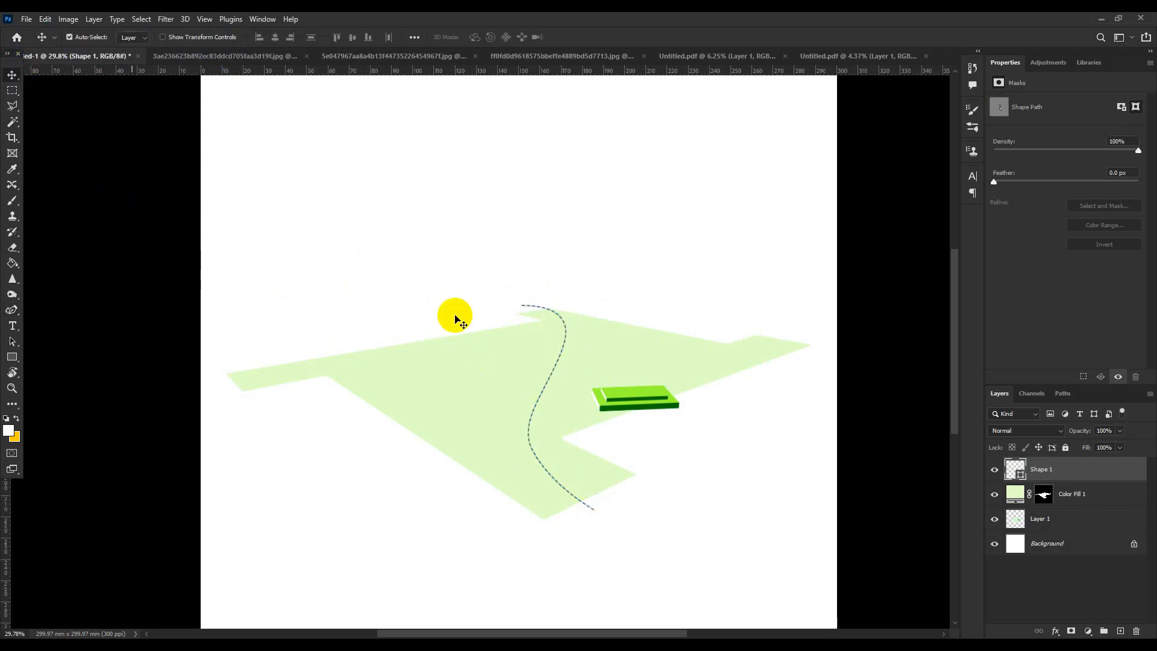
{"action": "scroll", "coordinate": [370, 376], "scroll_direction": "down", "scroll_amount": 2}
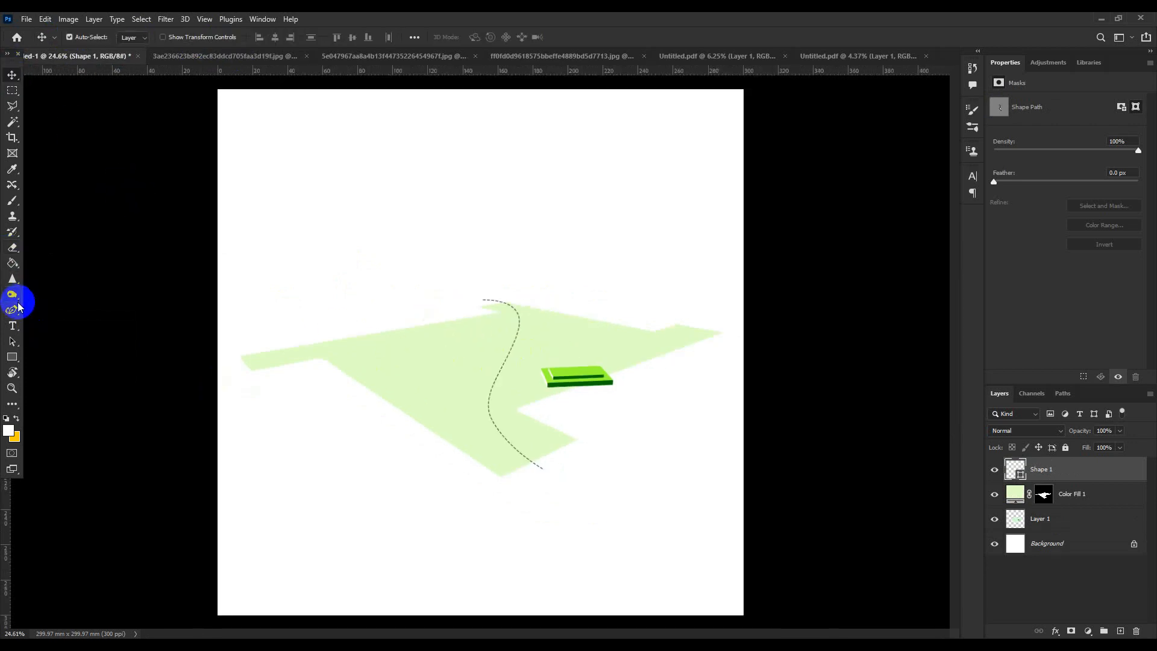
Draw a second, wavy dashed curve lengthwise across the site behind the block as a separate Curvature Pen shape
{"action": "left_click", "coordinate": [13, 311]}
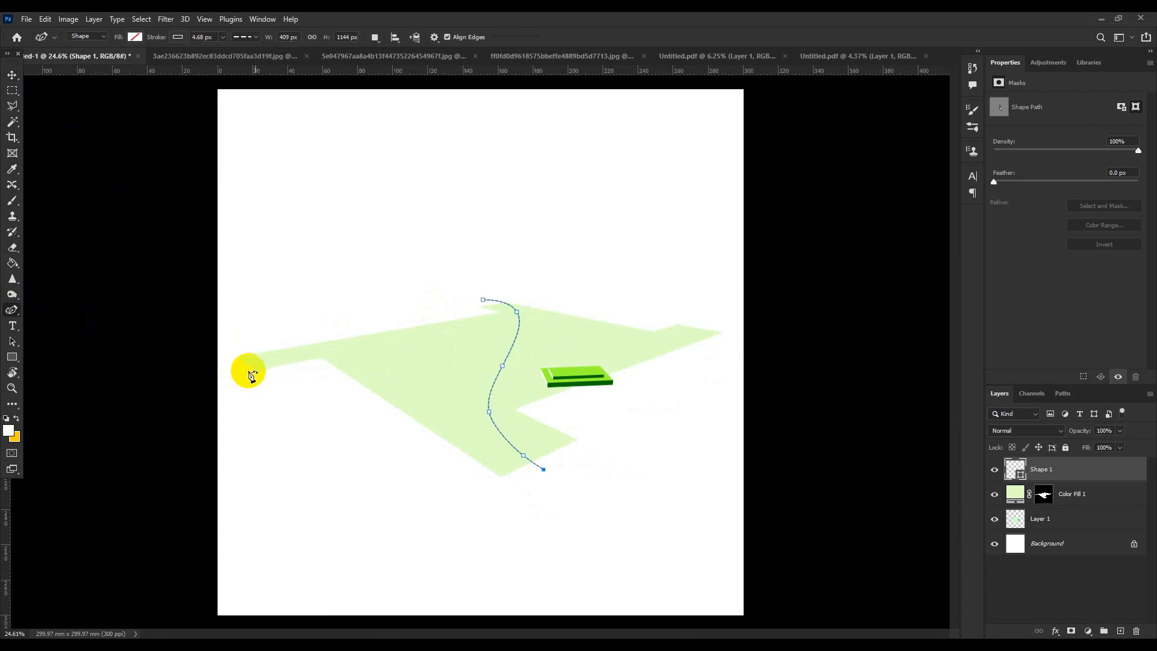
{"action": "key", "text": "v"}
{"action": "left_click", "coordinate": [348, 452]}
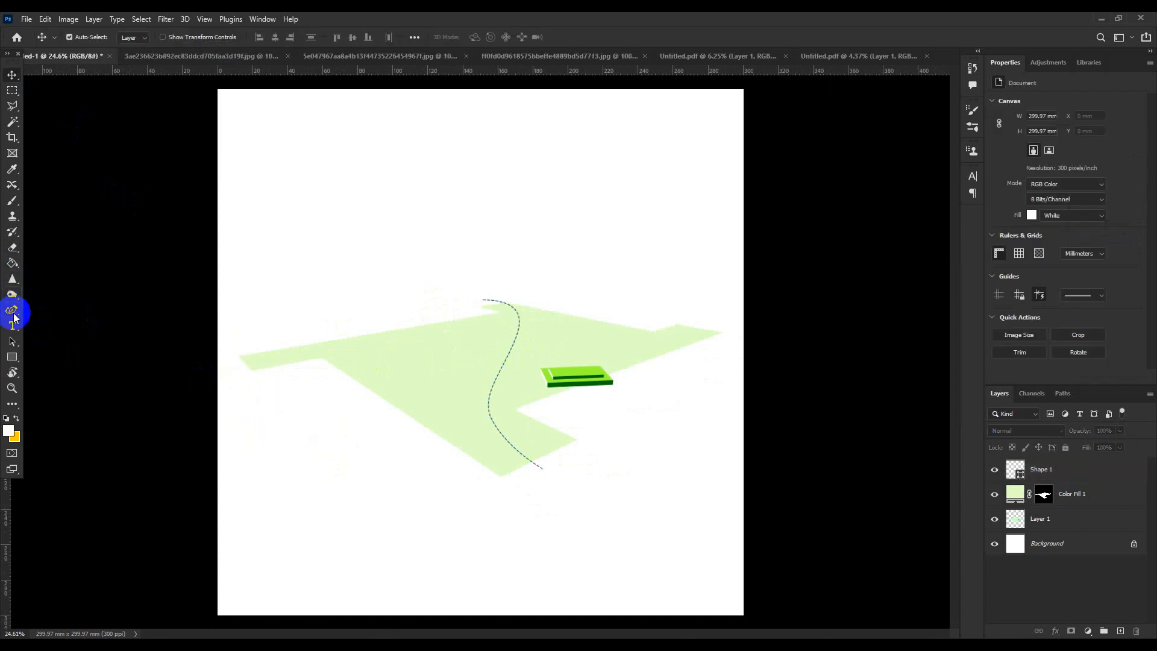
{"action": "left_click", "coordinate": [12, 311]}
{"action": "left_click", "coordinate": [239, 366]}
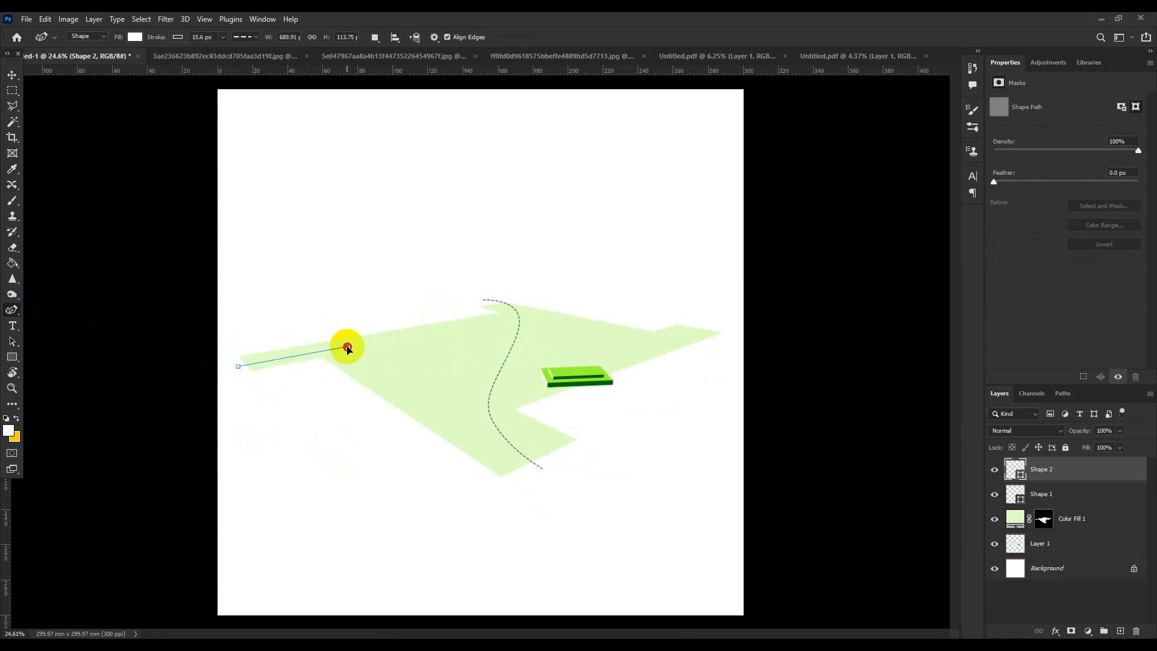
{"action": "left_click", "coordinate": [348, 348]}
{"action": "left_click", "coordinate": [471, 354]}
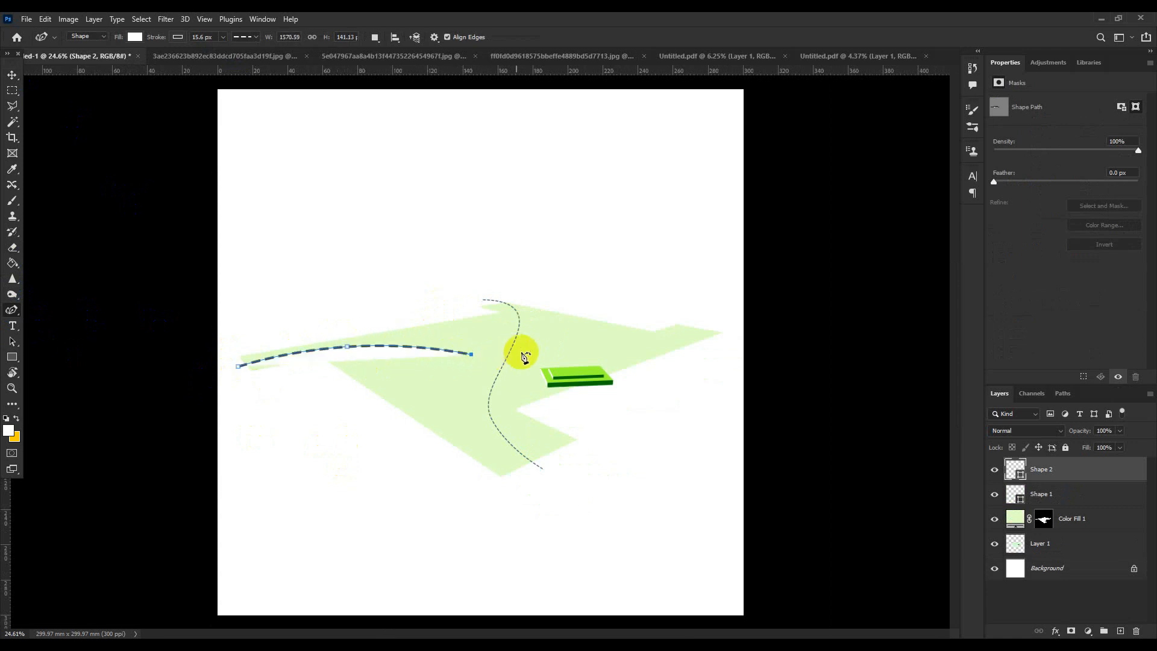
{"action": "left_click", "coordinate": [561, 352]}
{"action": "left_click_drag", "start_coordinate": [634, 354], "coordinate": [660, 349]}
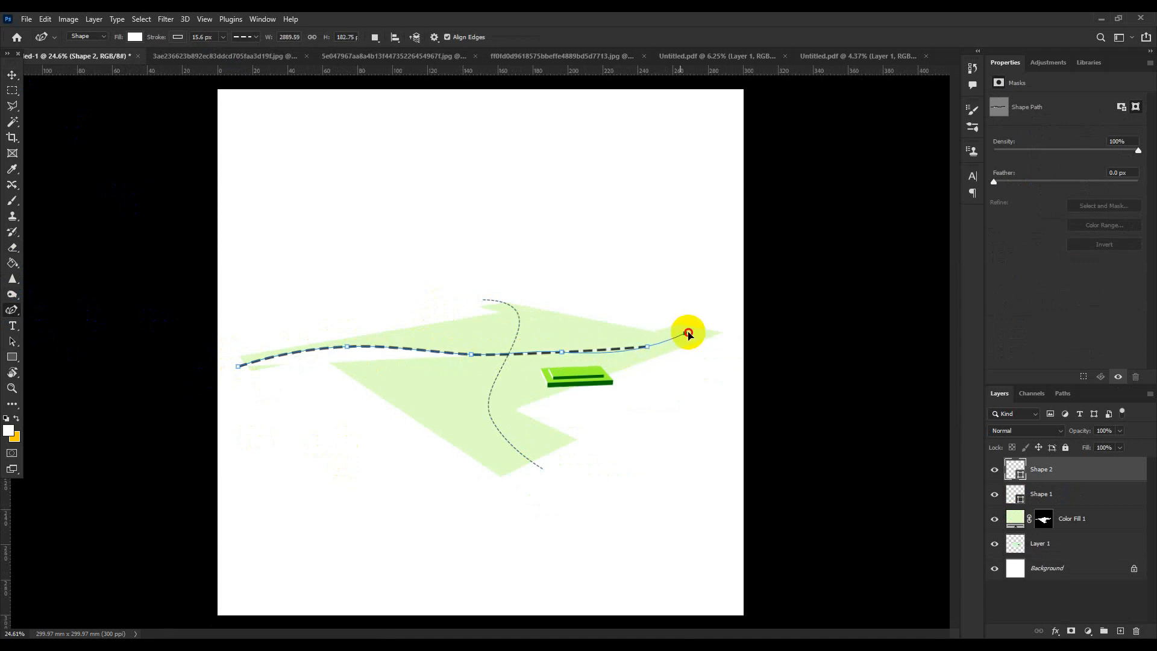
{"action": "left_click", "coordinate": [690, 331]}
{"action": "left_click", "coordinate": [711, 319]}
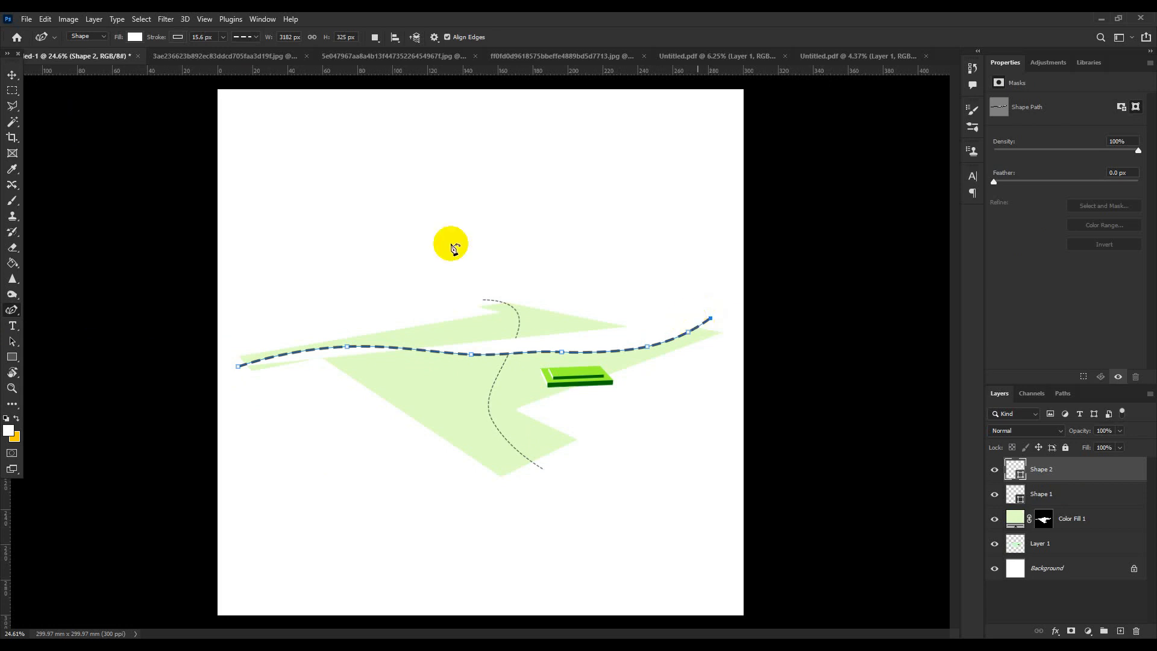
Remove the fill from the lengthwise curve and set its dashed stroke width to 7.41 px
{"action": "left_click", "coordinate": [135, 38]}
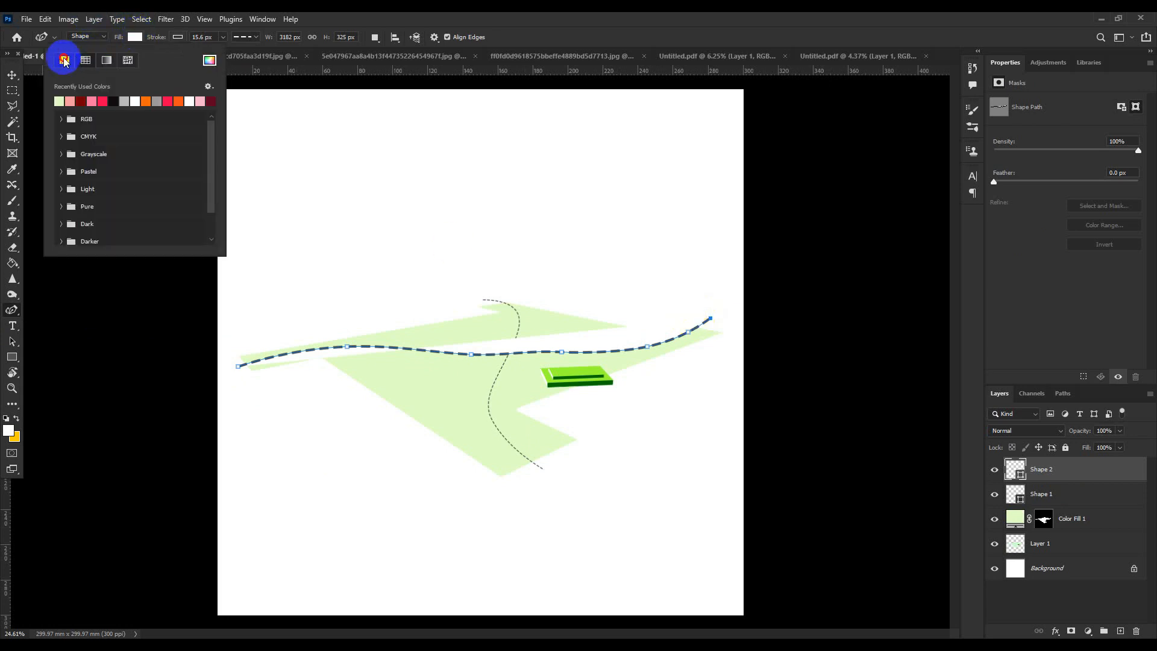
{"action": "left_click", "coordinate": [64, 59]}
{"action": "left_click", "coordinate": [224, 38]}
{"action": "left_click_drag", "start_coordinate": [222, 52], "coordinate": [222, 55]}
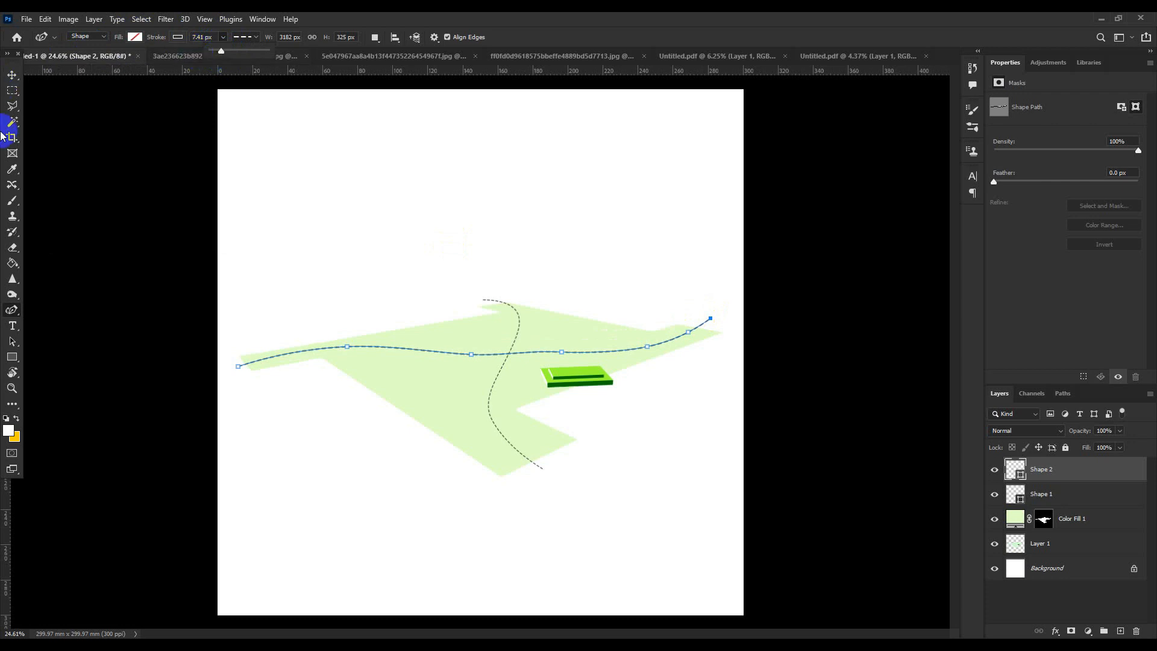
{"action": "left_click", "coordinate": [12, 75]}
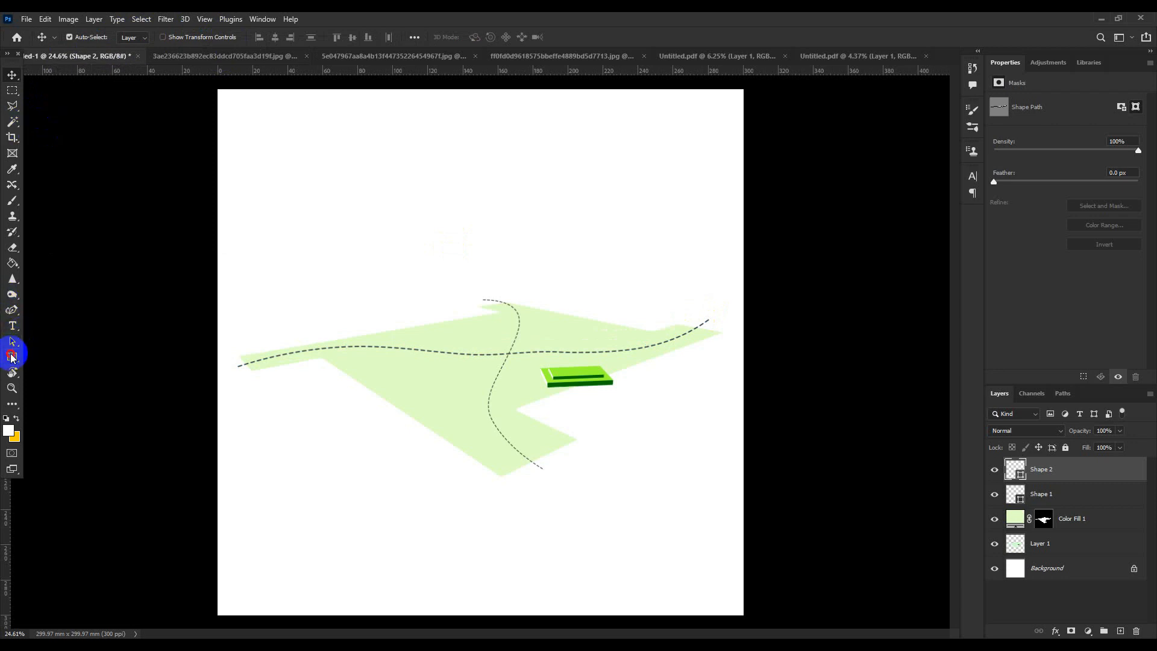
{"action": "right_click", "coordinate": [11, 358]}
{"action": "left_click", "coordinate": [85, 415]}
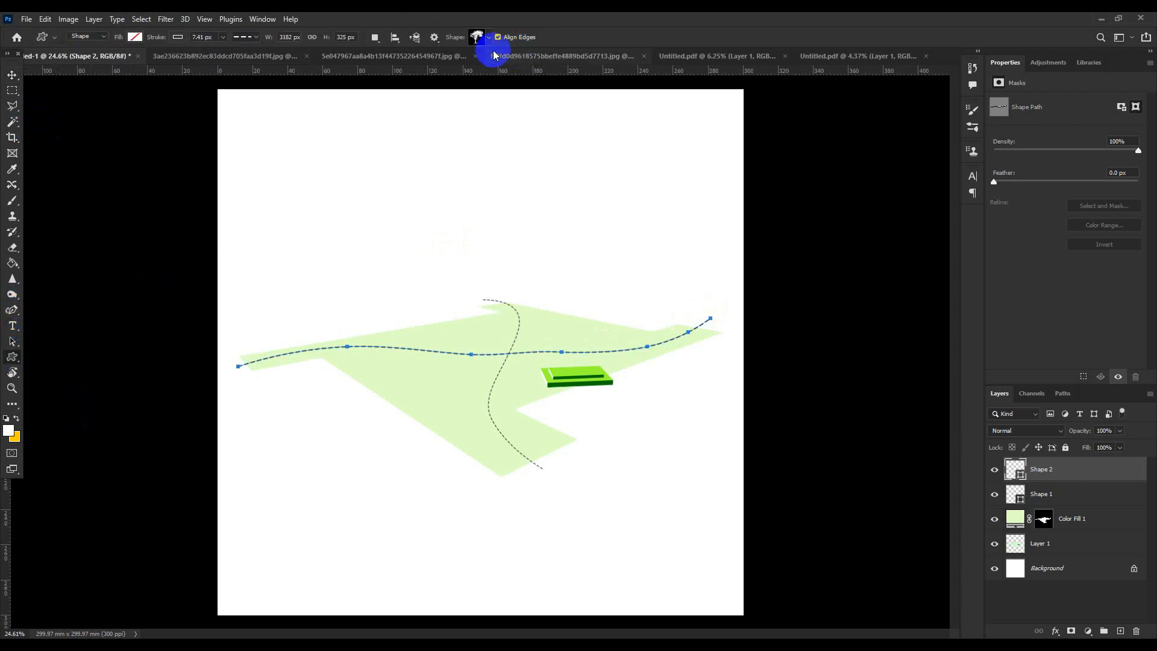
{"action": "left_click", "coordinate": [489, 38]}
{"action": "scroll", "coordinate": [490, 48], "scroll_direction": "down", "scroll_amount": 2}
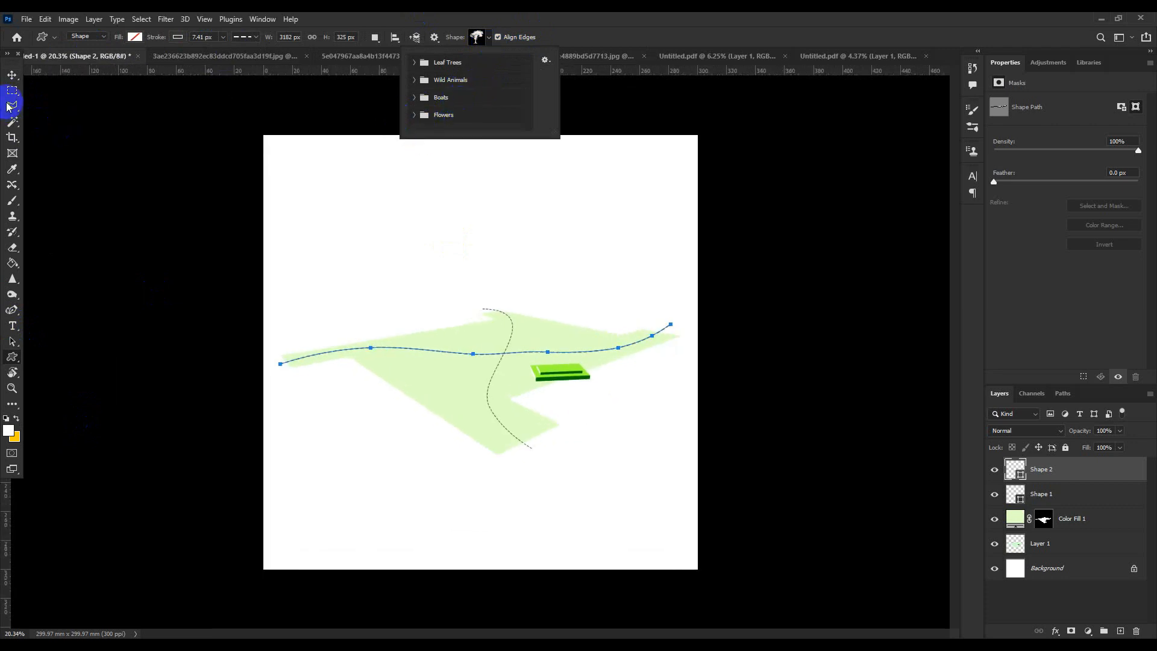
{"action": "left_click", "coordinate": [12, 74]}
{"action": "left_click", "coordinate": [144, 253]}
Outline a small arrowhead selection at the back end of the S-shaped curve with the Polygonal Lasso tool
{"action": "left_click", "coordinate": [9, 107]}
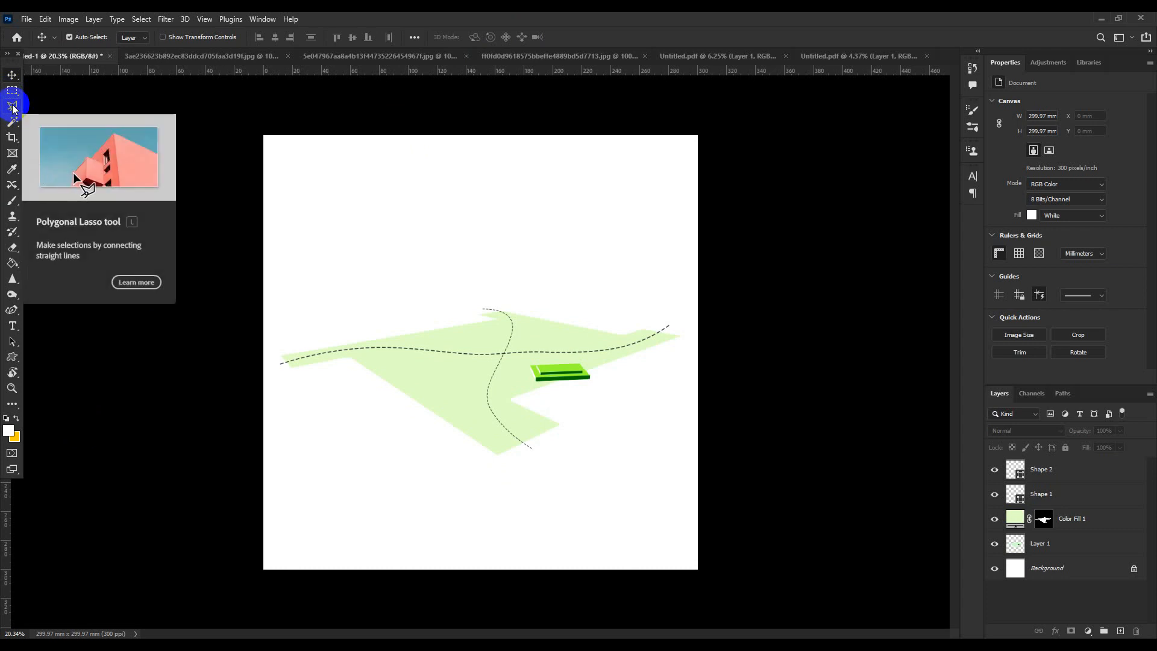
{"action": "left_click", "coordinate": [13, 108]}
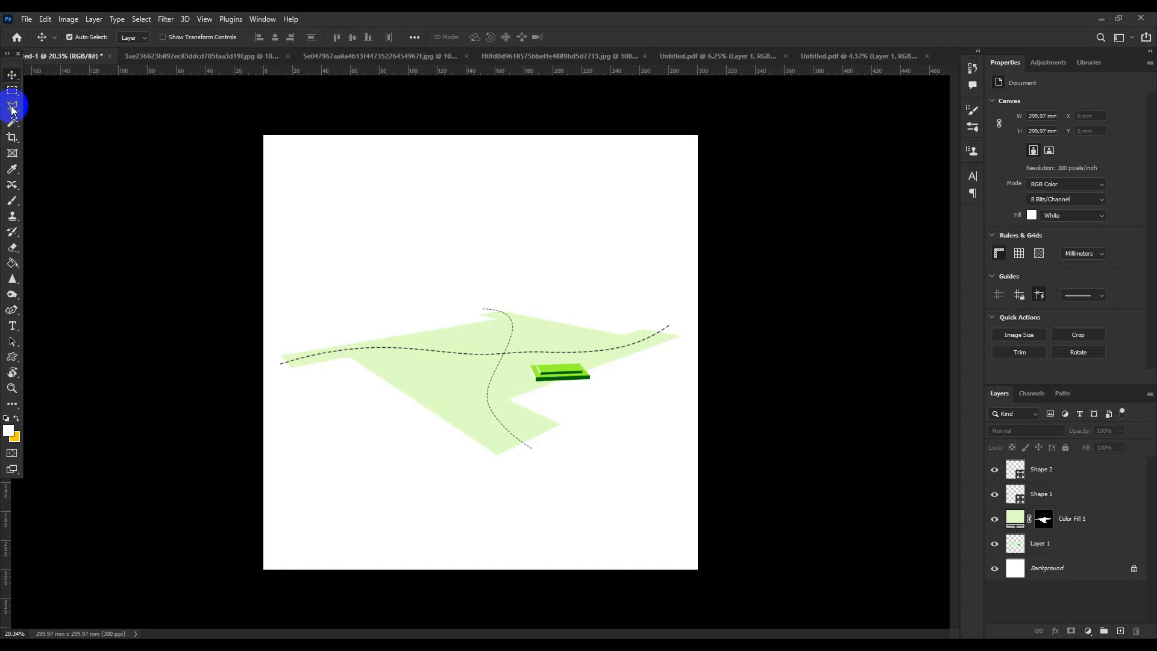
{"action": "scroll", "coordinate": [562, 329], "scroll_direction": "up", "scroll_amount": 4}
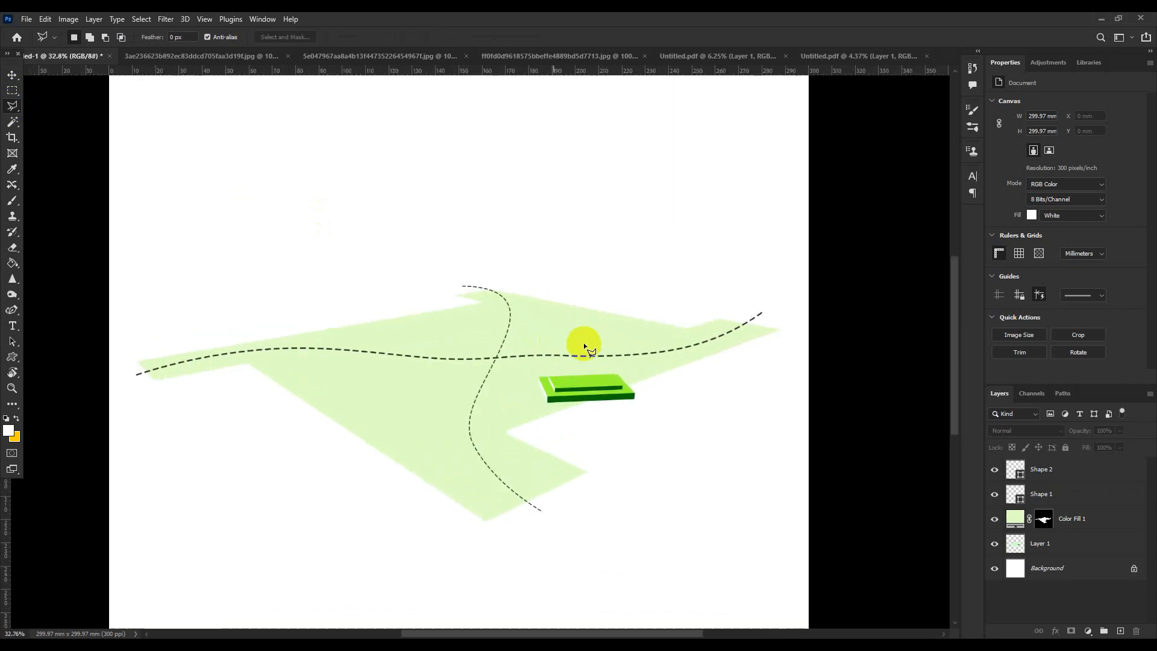
{"action": "scroll", "coordinate": [404, 263], "scroll_direction": "up", "scroll_amount": 1}
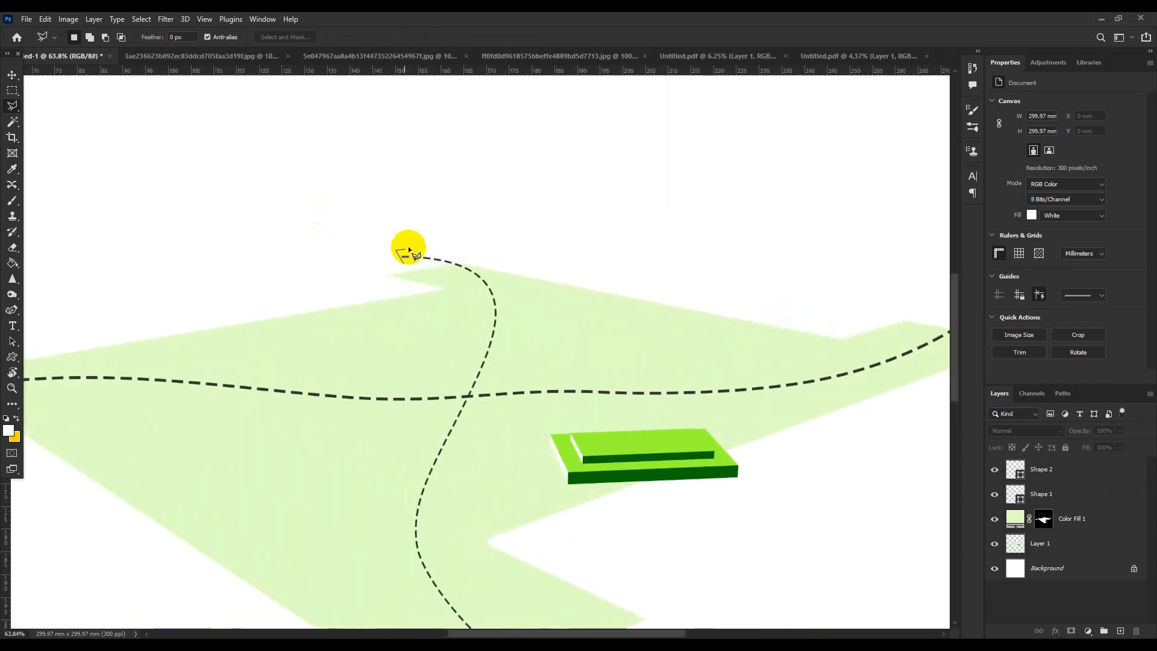
{"action": "left_click", "coordinate": [409, 244]}
{"action": "left_click", "coordinate": [406, 264]}
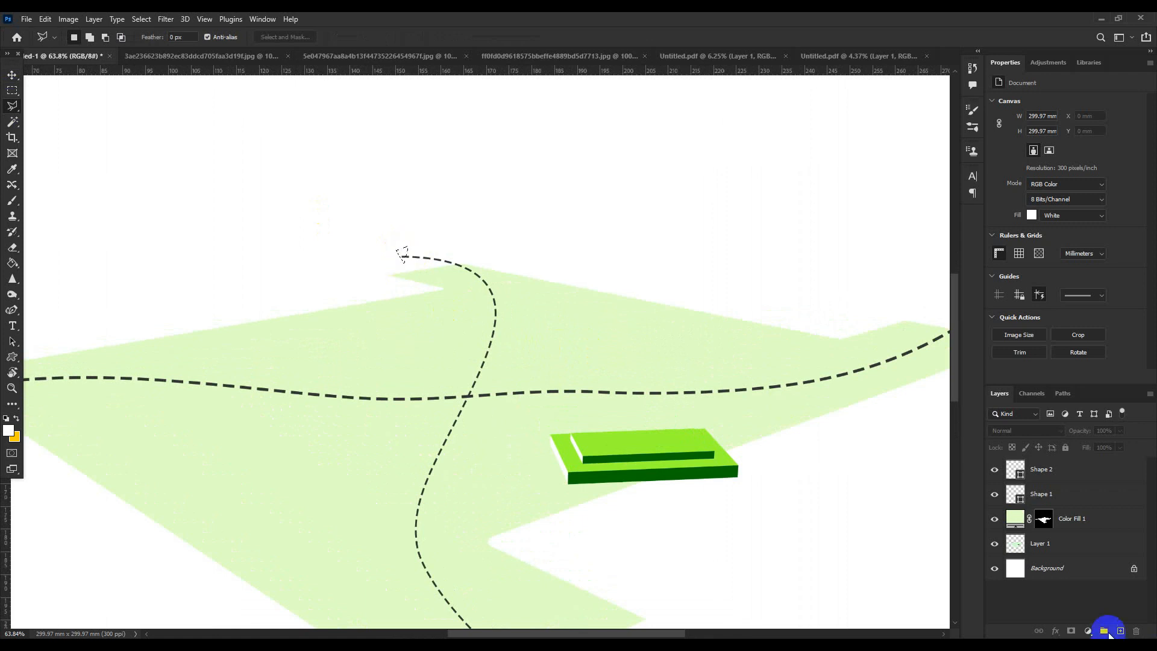
Add a new layer and fill the arrowhead selection with a near-black foreground colour using the Paint Bucket tool
{"action": "left_click", "coordinate": [1118, 633]}
{"action": "left_click", "coordinate": [7, 438]}
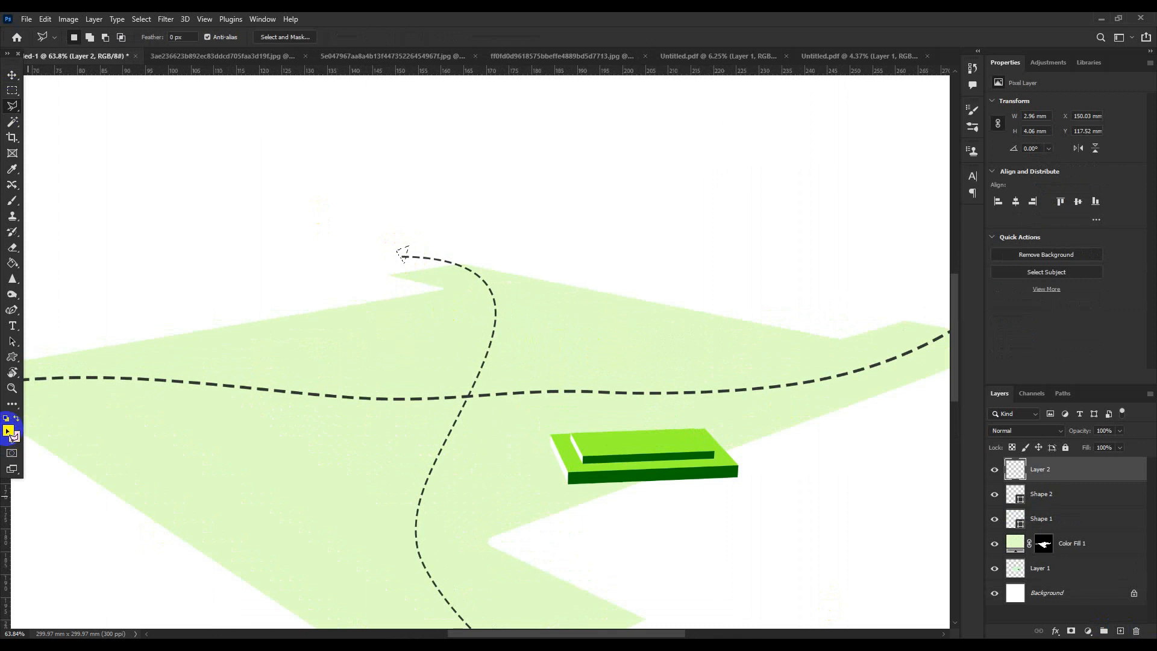
{"action": "left_click", "coordinate": [8, 430]}
{"action": "left_click", "coordinate": [840, 202]}
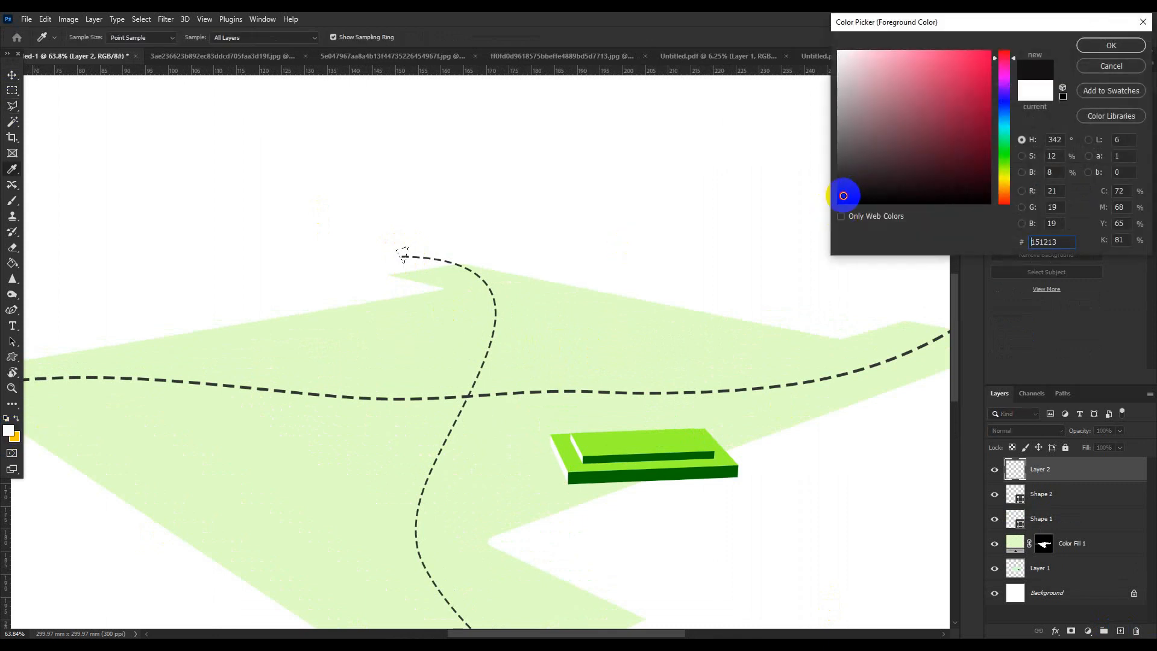
{"action": "left_click", "coordinate": [1103, 46]}
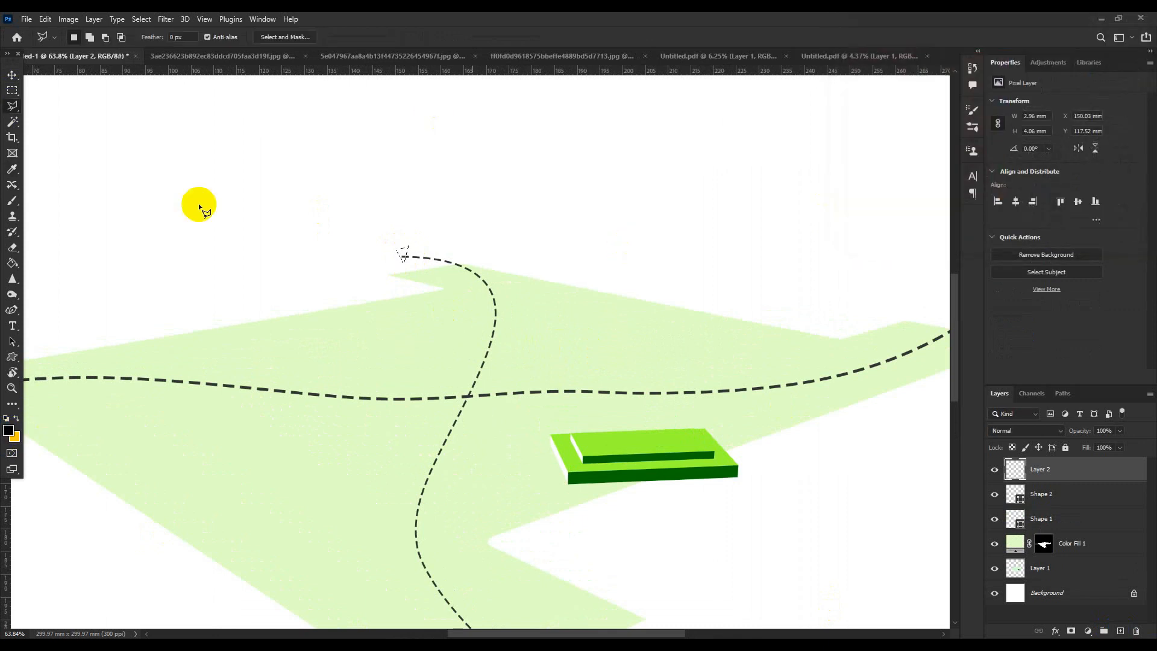
{"action": "left_click", "coordinate": [12, 265]}
{"action": "scroll", "coordinate": [402, 256], "scroll_direction": "up", "scroll_amount": 3}
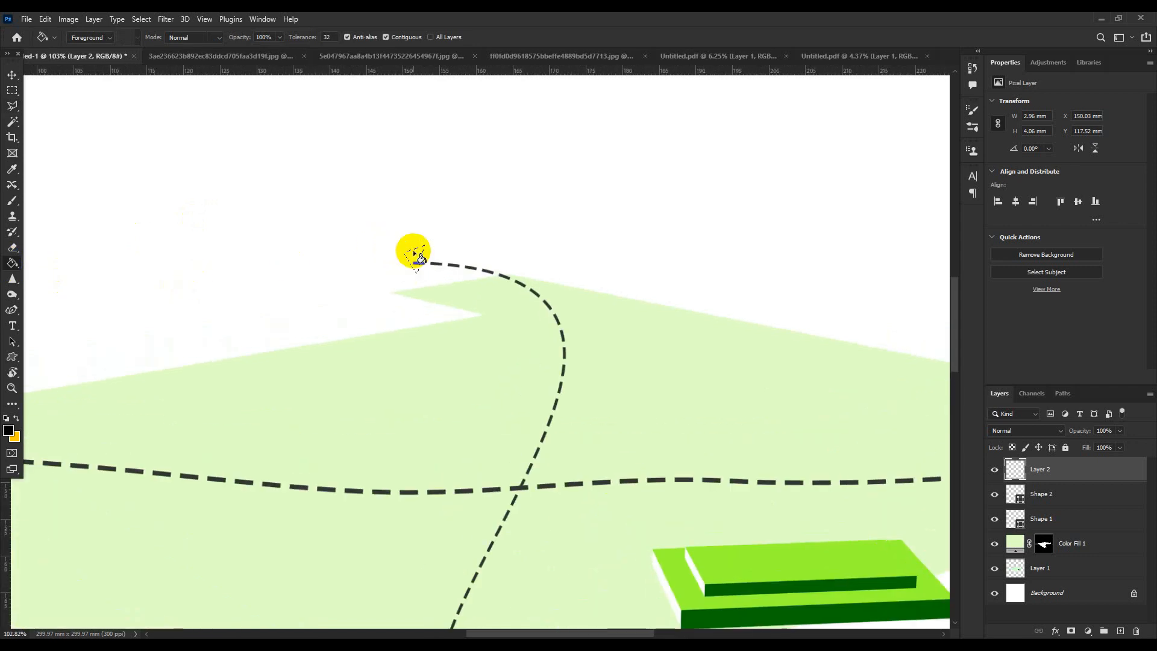
{"action": "scroll", "coordinate": [414, 256], "scroll_direction": "down", "scroll_amount": 4}
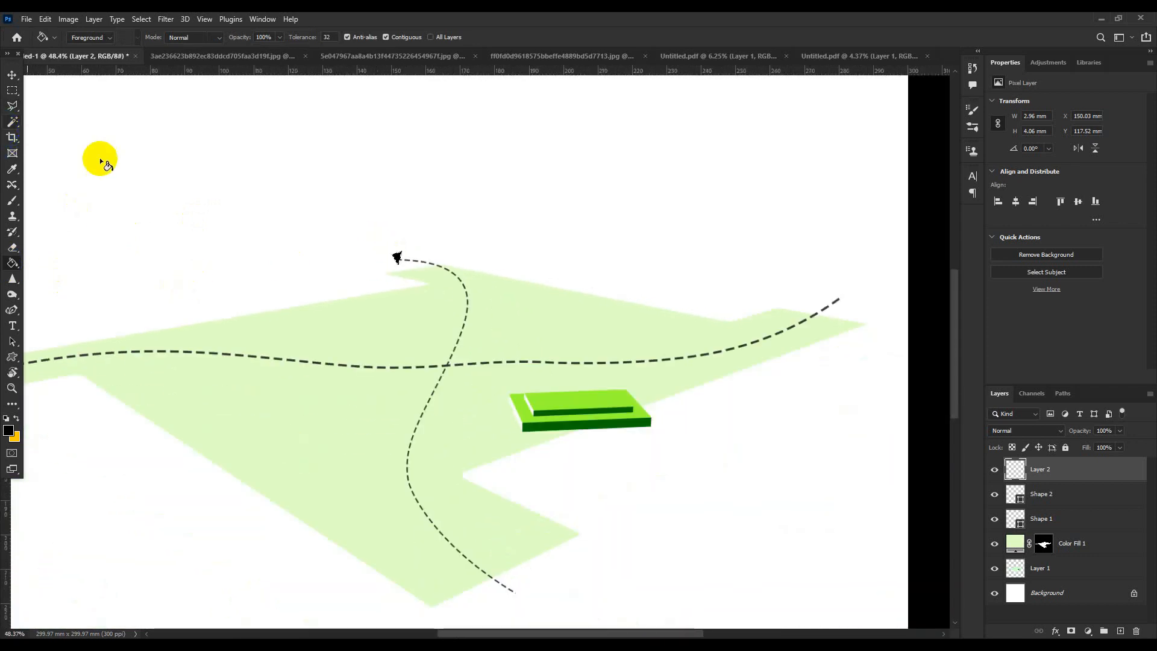
Rotate and reposition the arrowhead so it sits in line with the back end of the S-shaped dashed curve
{"action": "left_click", "coordinate": [12, 75]}
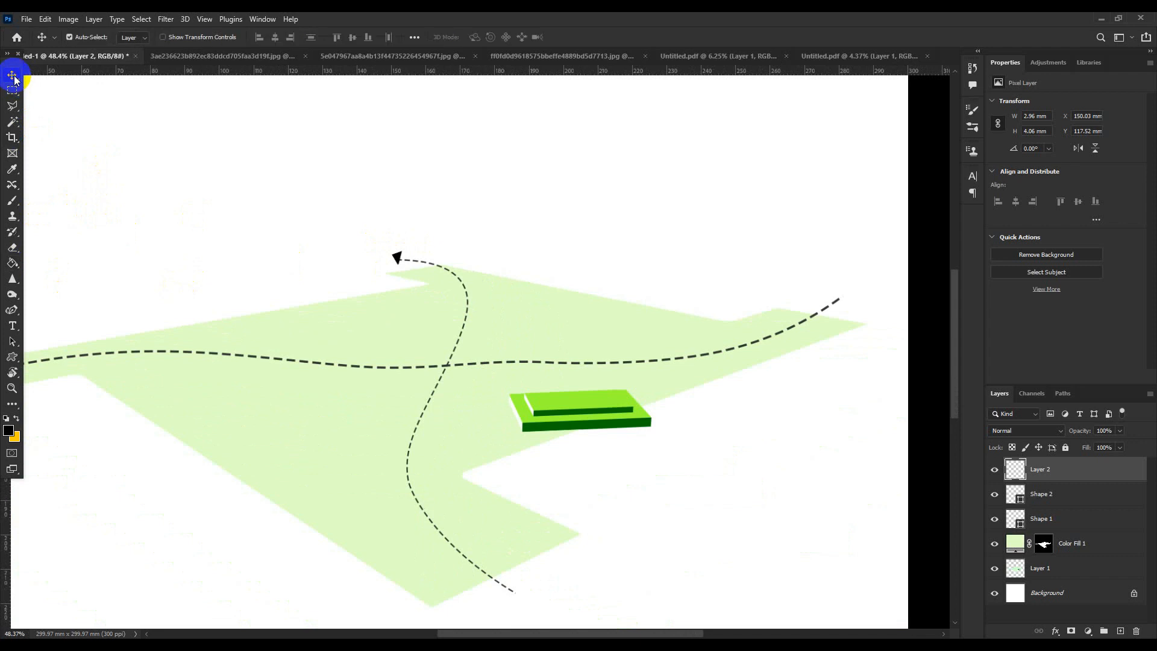
{"action": "scroll", "coordinate": [389, 275], "scroll_direction": "up", "scroll_amount": 2}
{"action": "scroll", "coordinate": [391, 263], "scroll_direction": "up", "scroll_amount": 4}
{"action": "left_click_drag", "start_coordinate": [389, 264], "coordinate": [407, 229]}
{"action": "key", "text": "ctrl+t"}
{"action": "left_click", "coordinate": [597, 37]}
{"action": "scroll", "coordinate": [434, 193], "scroll_direction": "down", "scroll_amount": 5}
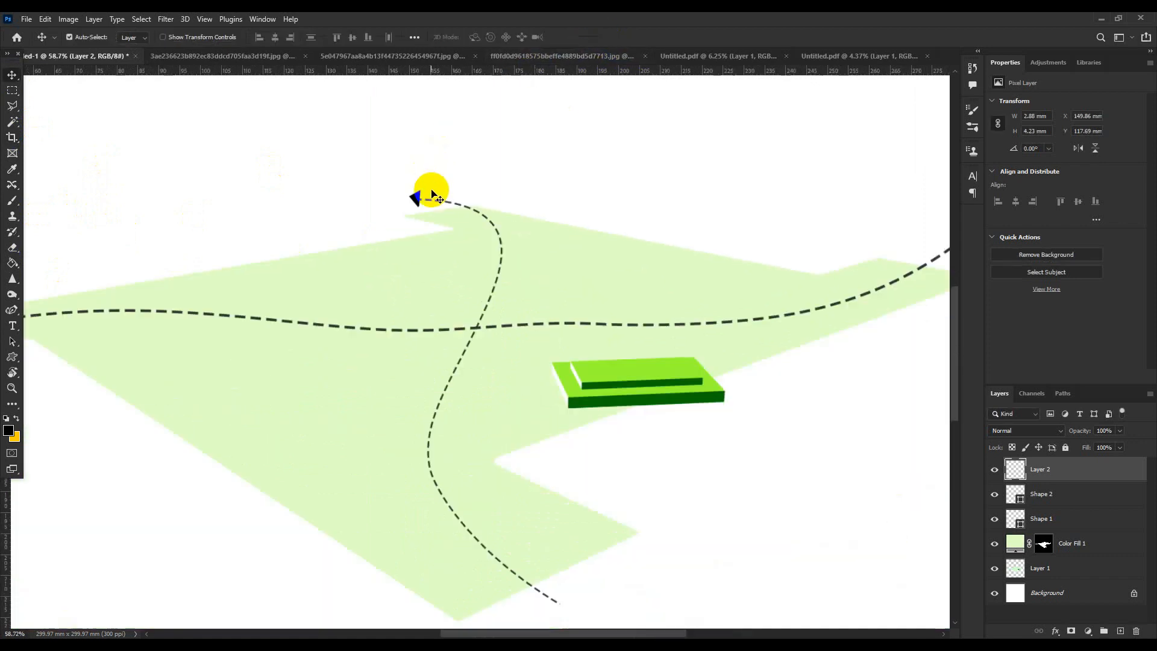
{"action": "scroll", "coordinate": [432, 193], "scroll_direction": "down", "scroll_amount": 2}
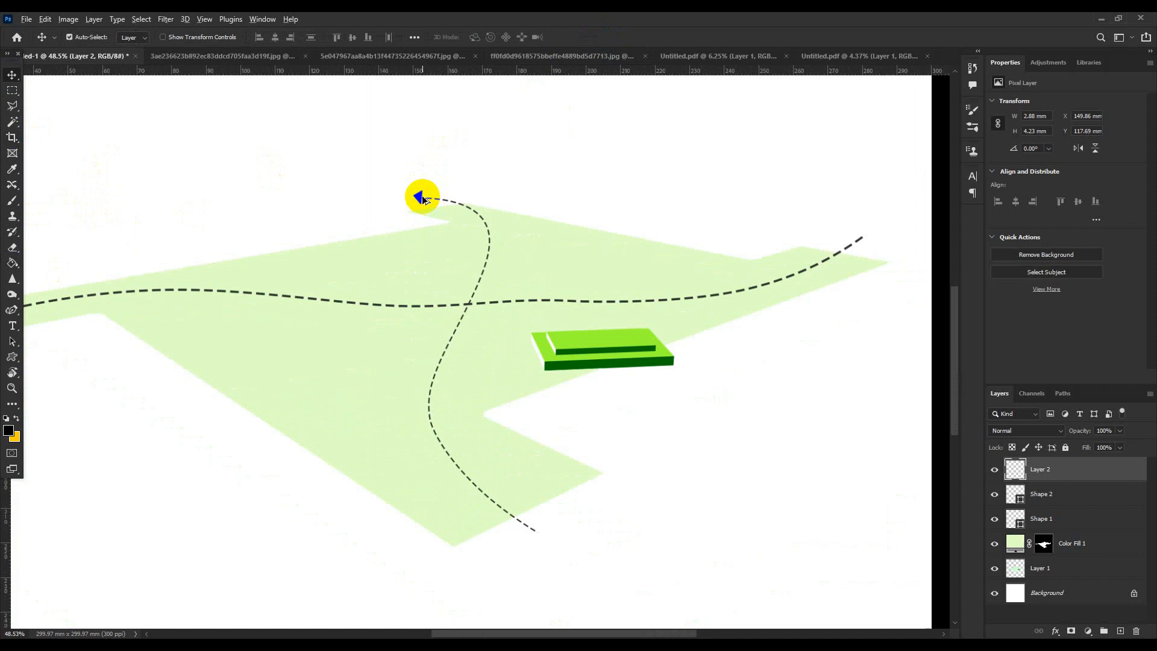
Copy the arrowhead to the front end of the S-shaped curve, rotating and positioning it to point outward along the dashes
{"action": "left_click_drag", "start_coordinate": [432, 211], "coordinate": [552, 548]}
{"action": "scroll", "coordinate": [552, 549], "scroll_direction": "up", "scroll_amount": 2}
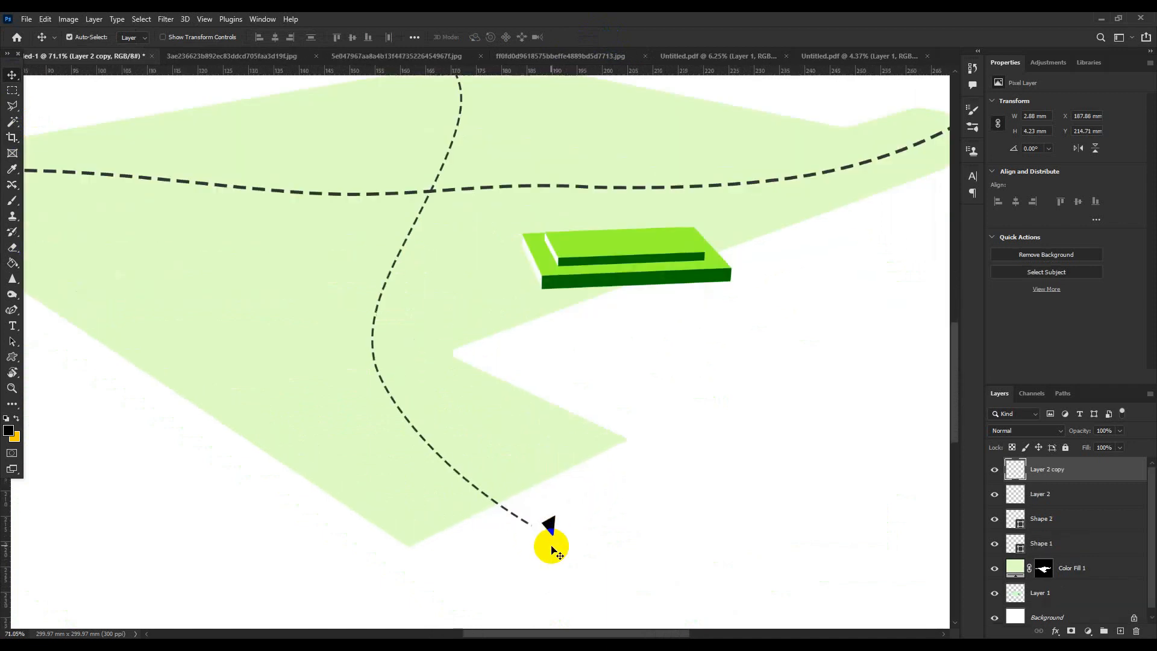
{"action": "key", "text": "ctrl+t"}
{"action": "left_click_drag", "start_coordinate": [556, 508], "coordinate": [541, 529]}
{"action": "left_click", "coordinate": [597, 37]}
{"action": "scroll", "coordinate": [530, 528], "scroll_direction": "up", "scroll_amount": 4}
{"action": "scroll", "coordinate": [528, 531], "scroll_direction": "up", "scroll_amount": 4}
{"action": "key", "text": "ctrl+t"}
{"action": "left_click_drag", "start_coordinate": [557, 466], "coordinate": [543, 458]}
{"action": "left_click", "coordinate": [596, 38]}
{"action": "scroll", "coordinate": [513, 476], "scroll_direction": "down", "scroll_amount": 8}
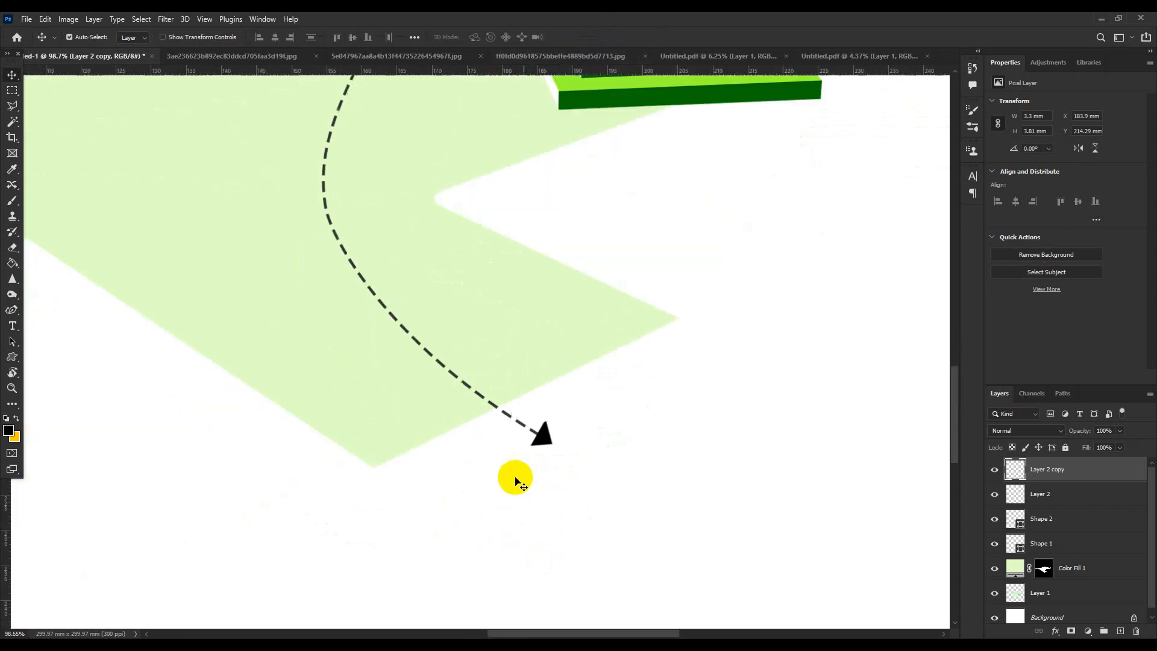
Copy the arrowhead to the right end of the lengthwise dashed curve and rotate it to follow the curve's direction
{"action": "scroll", "coordinate": [502, 494], "scroll_direction": "up", "scroll_amount": 1}
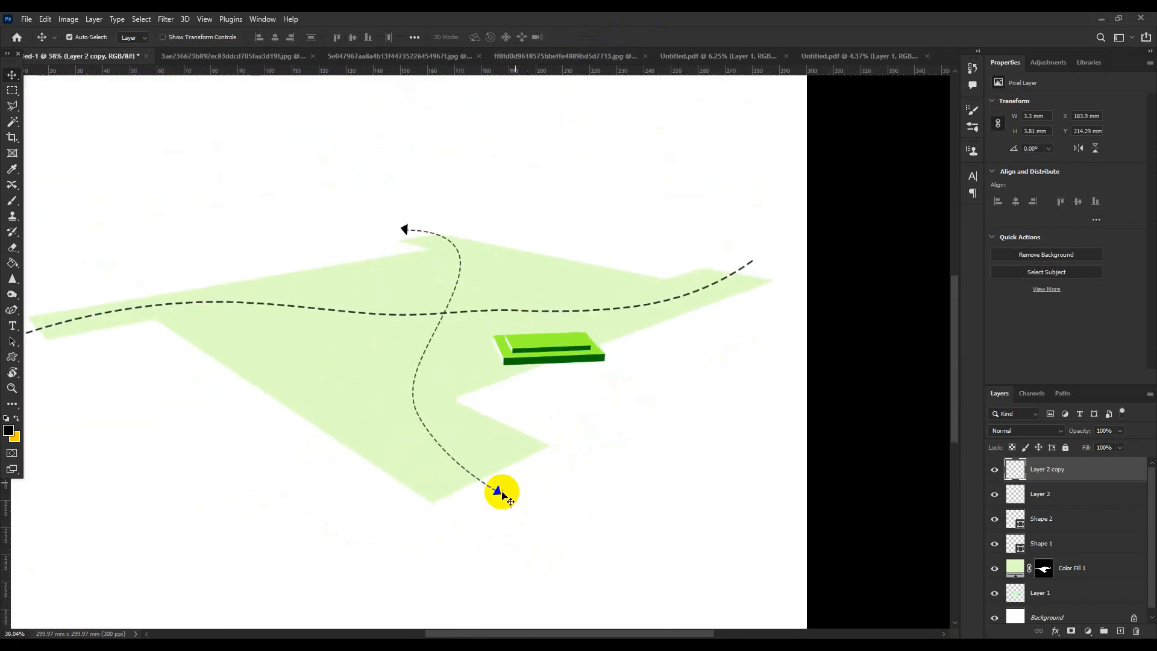
{"action": "left_click_drag", "start_coordinate": [497, 493], "coordinate": [768, 253]}
{"action": "scroll", "coordinate": [776, 249], "scroll_direction": "up", "scroll_amount": 5}
{"action": "scroll", "coordinate": [776, 247], "scroll_direction": "up", "scroll_amount": 2}
{"action": "key", "text": "ctrl+t"}
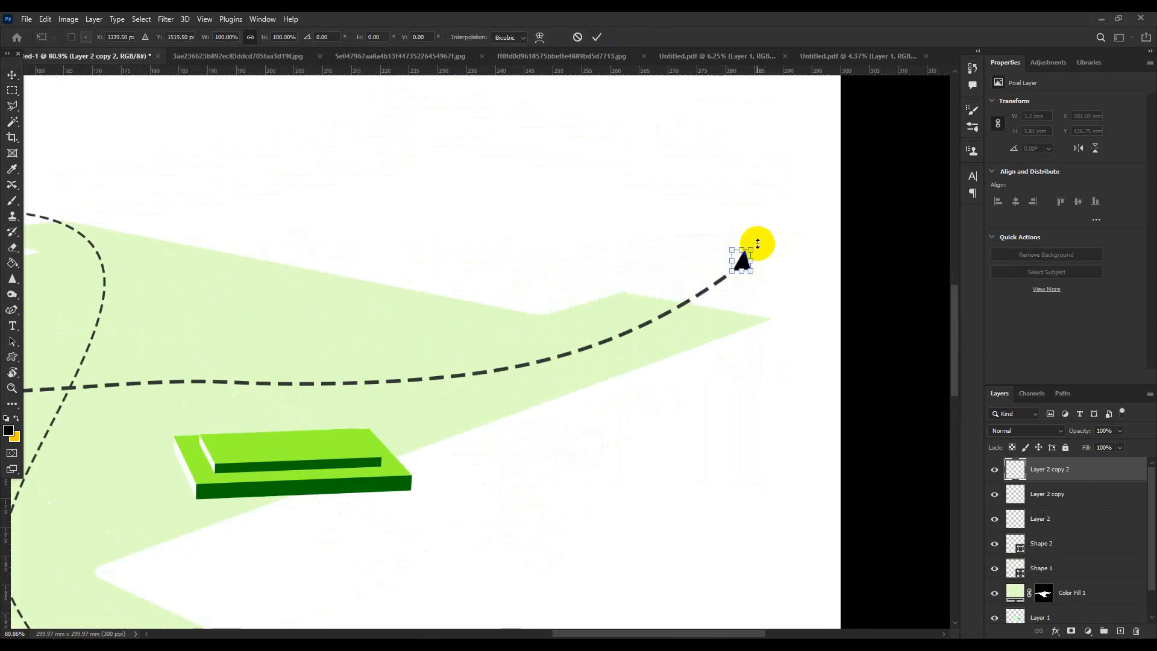
{"action": "left_click_drag", "start_coordinate": [733, 233], "coordinate": [103, 406]}
{"action": "left_click", "coordinate": [596, 37]}
Fit a further arrowhead copy onto the left end of the lengthwise dashed curve, pointing away from the site
{"action": "scroll", "coordinate": [747, 271], "scroll_direction": "down", "scroll_amount": 6}
{"action": "scroll", "coordinate": [138, 329], "scroll_direction": "up", "scroll_amount": 5}
{"action": "key", "text": "ctrl+t"}
{"action": "left_click", "coordinate": [598, 38]}
{"action": "left_click_drag", "start_coordinate": [154, 365], "coordinate": [165, 334]}
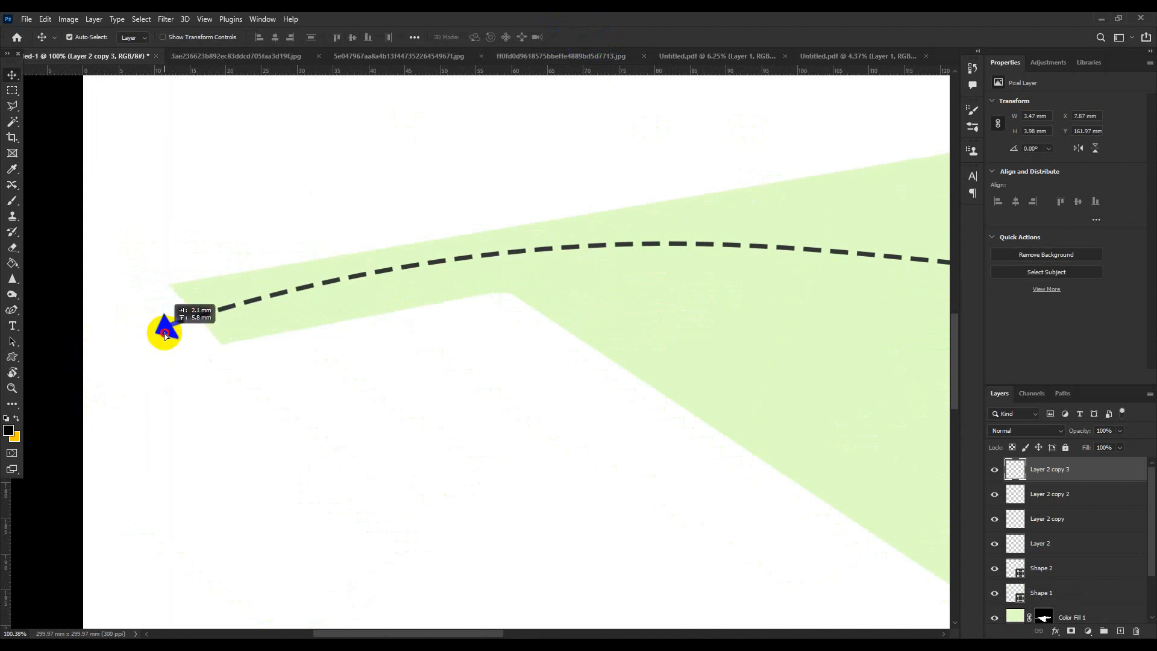
{"action": "scroll", "coordinate": [261, 328], "scroll_direction": "down", "scroll_amount": 5}
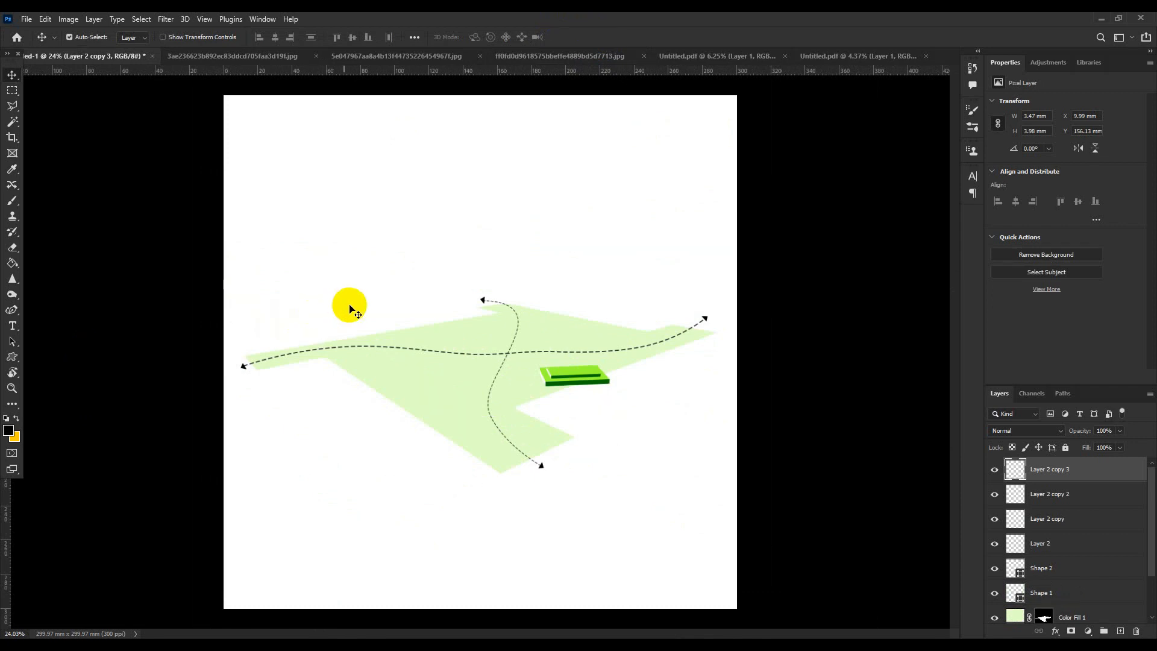
Switch to the tree illustration sheet, unlock its background layer and delete the white background with the Magic Wand
{"action": "left_click", "coordinate": [393, 54]}
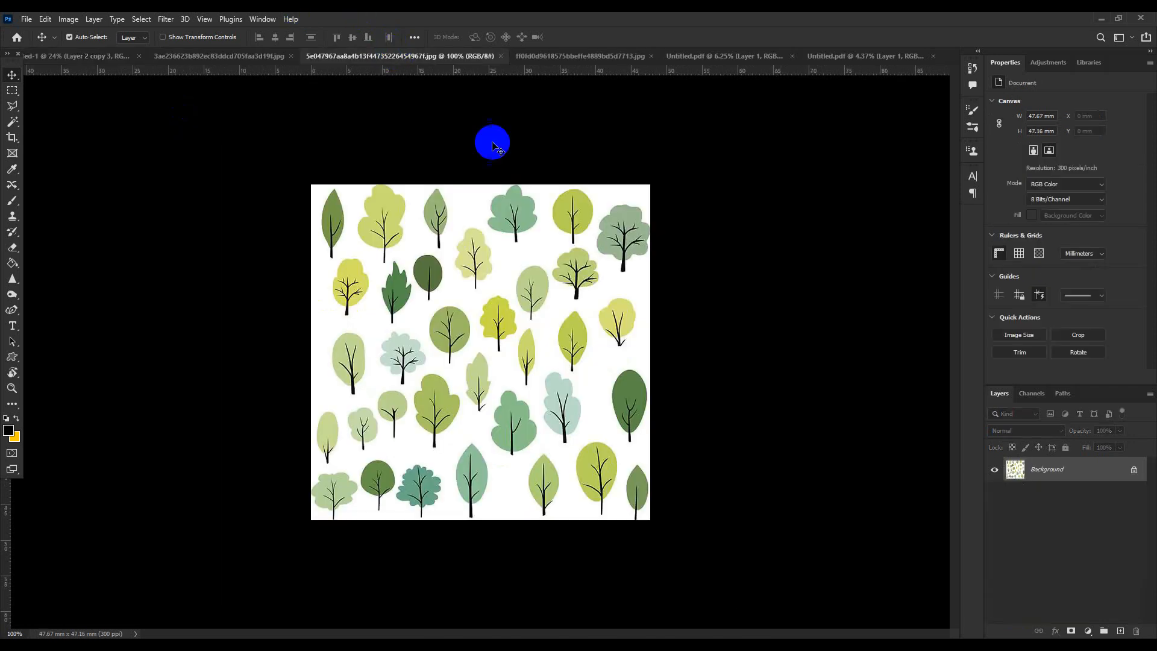
{"action": "left_click", "coordinate": [1134, 471]}
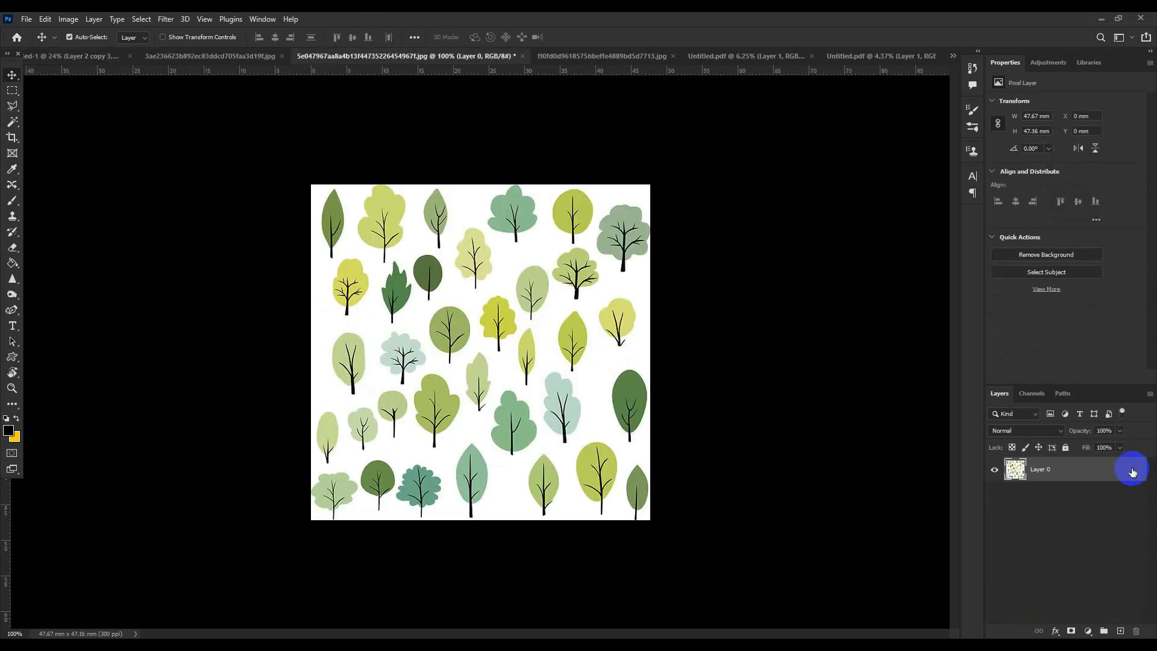
{"action": "left_click", "coordinate": [12, 121]}
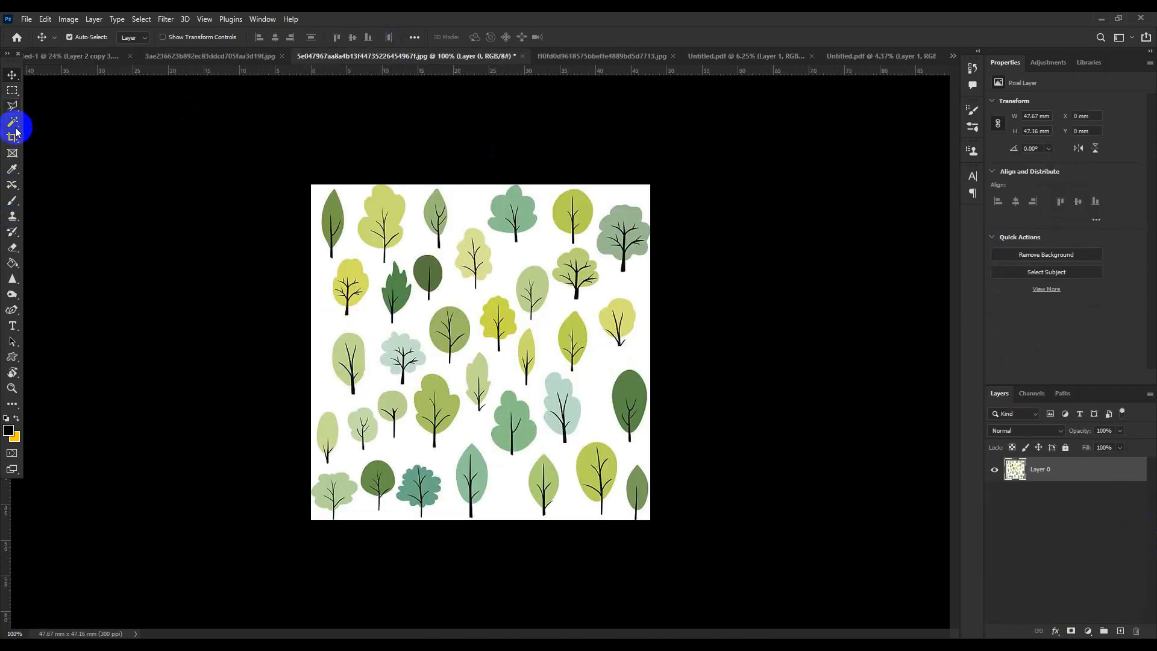
{"action": "left_click", "coordinate": [501, 262]}
{"action": "key", "text": "Delete"}
{"action": "key", "text": "ctrl+d"}
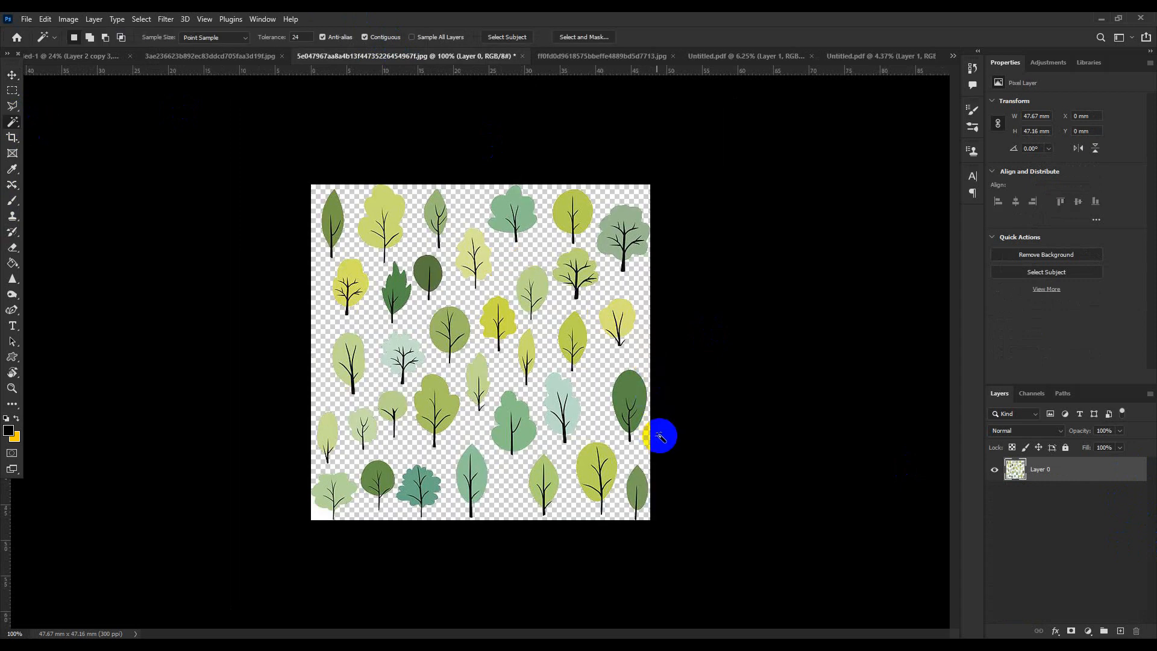
Outline the dark green oval tree near the sheet's right edge with the Polygonal Lasso tool
{"action": "scroll", "coordinate": [660, 435], "scroll_direction": "up", "scroll_amount": 3}
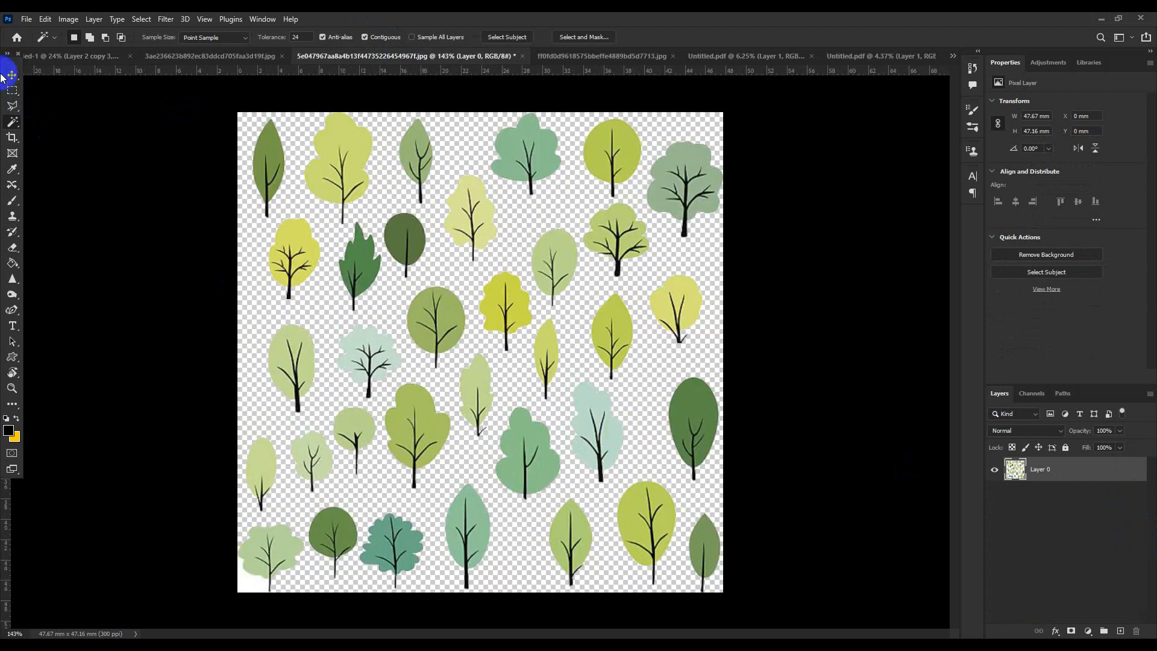
{"action": "left_click", "coordinate": [11, 105]}
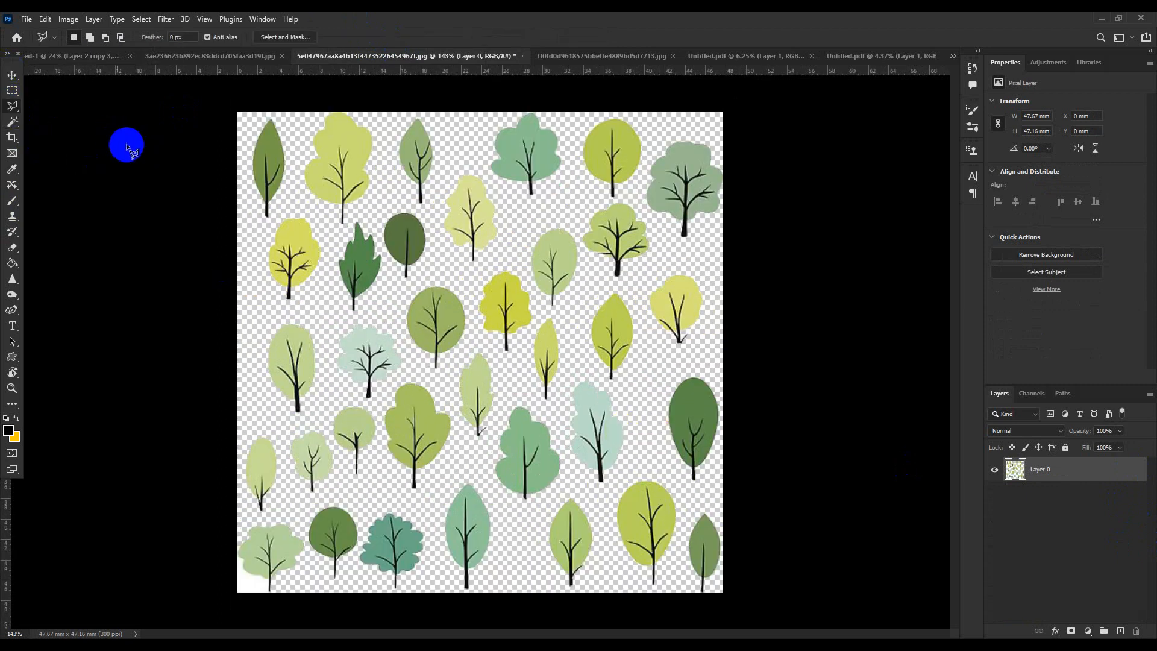
{"action": "left_click", "coordinate": [287, 196]}
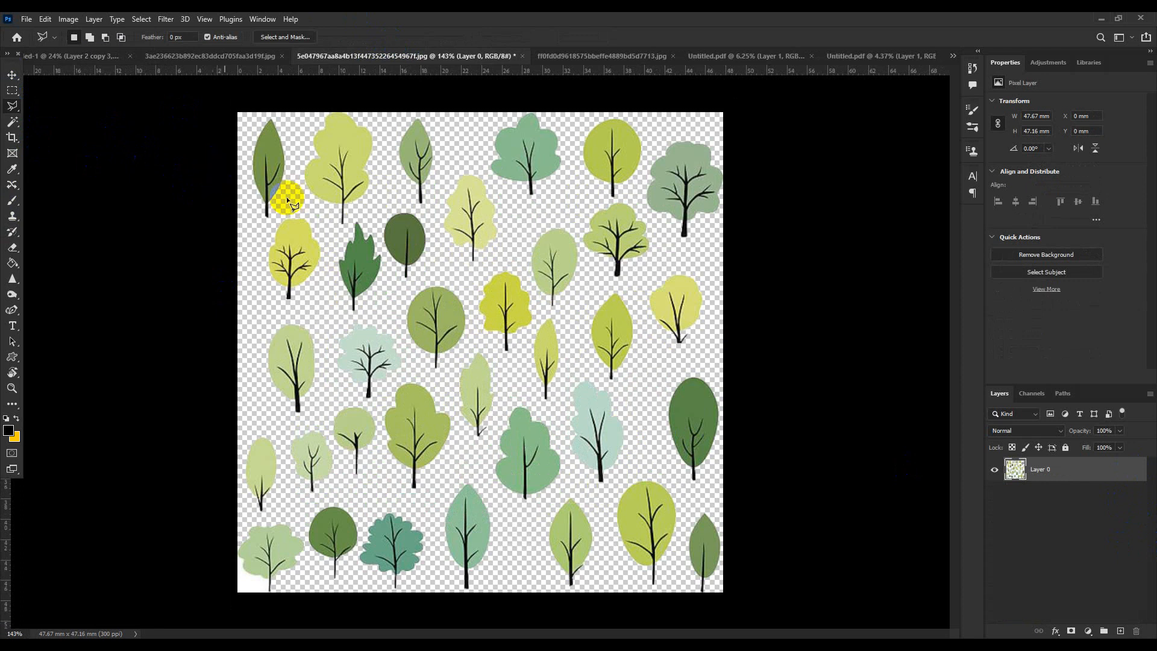
{"action": "left_click", "coordinate": [716, 511]}
{"action": "left_click", "coordinate": [654, 465]}
{"action": "left_click", "coordinate": [738, 415]}
{"action": "left_click", "coordinate": [728, 469]}
{"action": "left_click", "coordinate": [688, 494]}
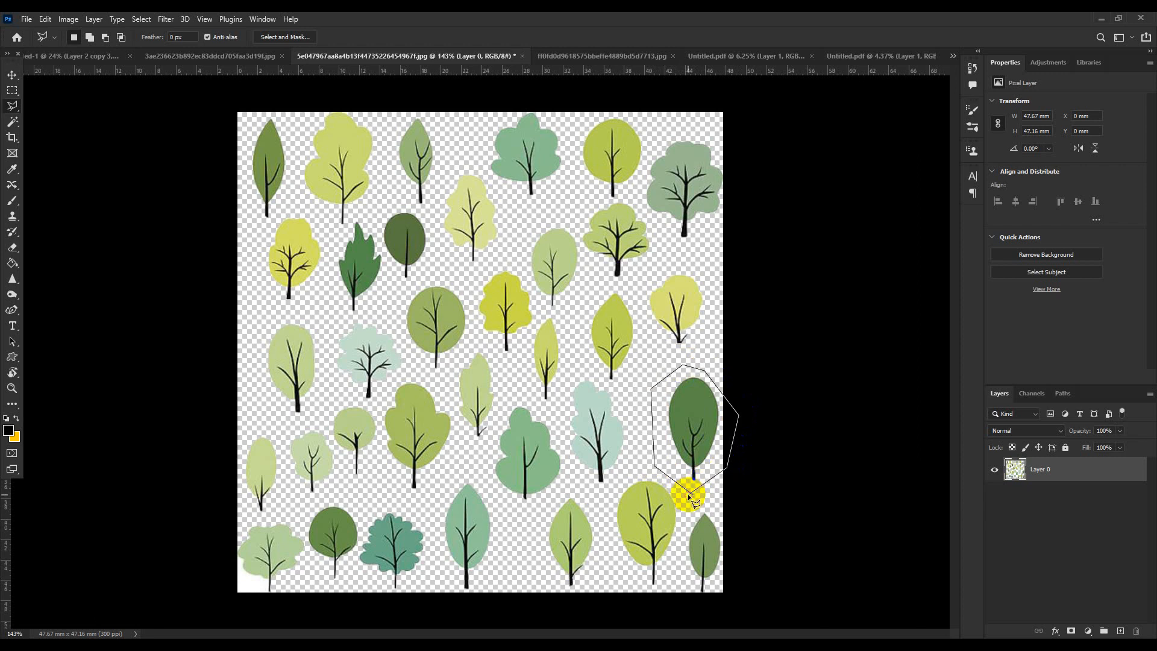
Move the selected tree into the site diagram and enlarge it to about 33 by 69 mm over the site's left part
{"action": "key", "text": "v"}
{"action": "mouse_move", "coordinate": [692, 426]}
{"action": "left_mouse_down"}
{"action": "mouse_move", "coordinate": [7, 18]}
{"action": "mouse_move", "coordinate": [239, 256]}
{"action": "mouse_move", "coordinate": [299, 285]}
{"action": "mouse_move", "coordinate": [331, 331]}
{"action": "mouse_move", "coordinate": [349, 335]}
{"action": "mouse_move", "coordinate": [338, 334]}
{"action": "left_mouse_up"}
{"action": "key", "text": "ctrl+r"}
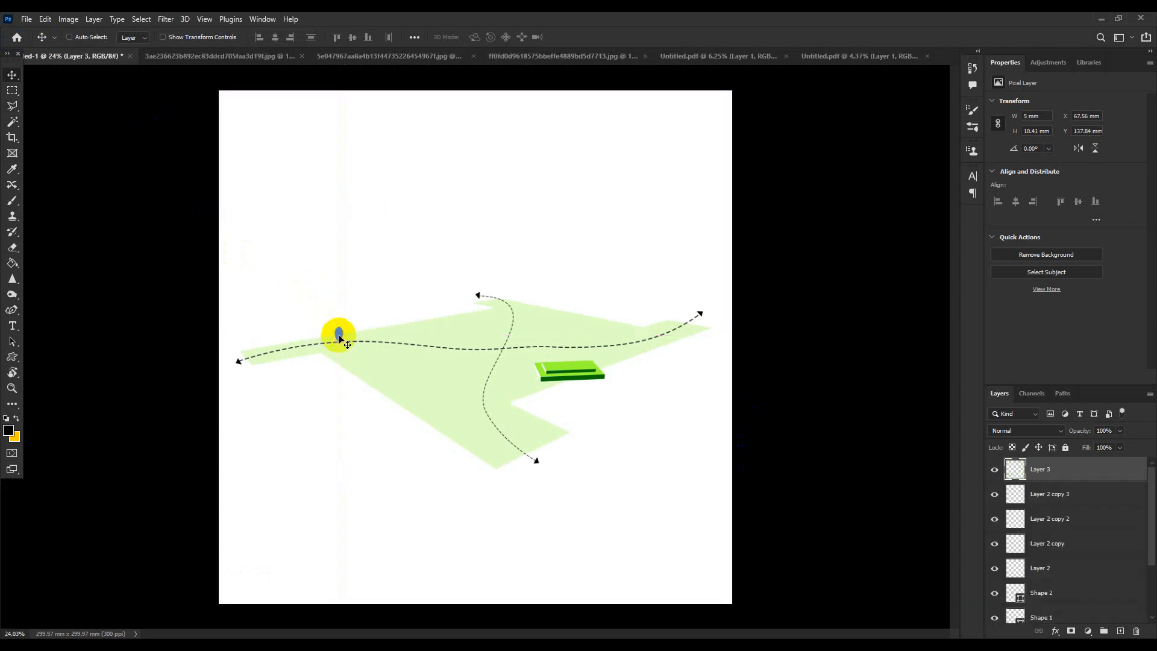
{"action": "key", "text": "t"}
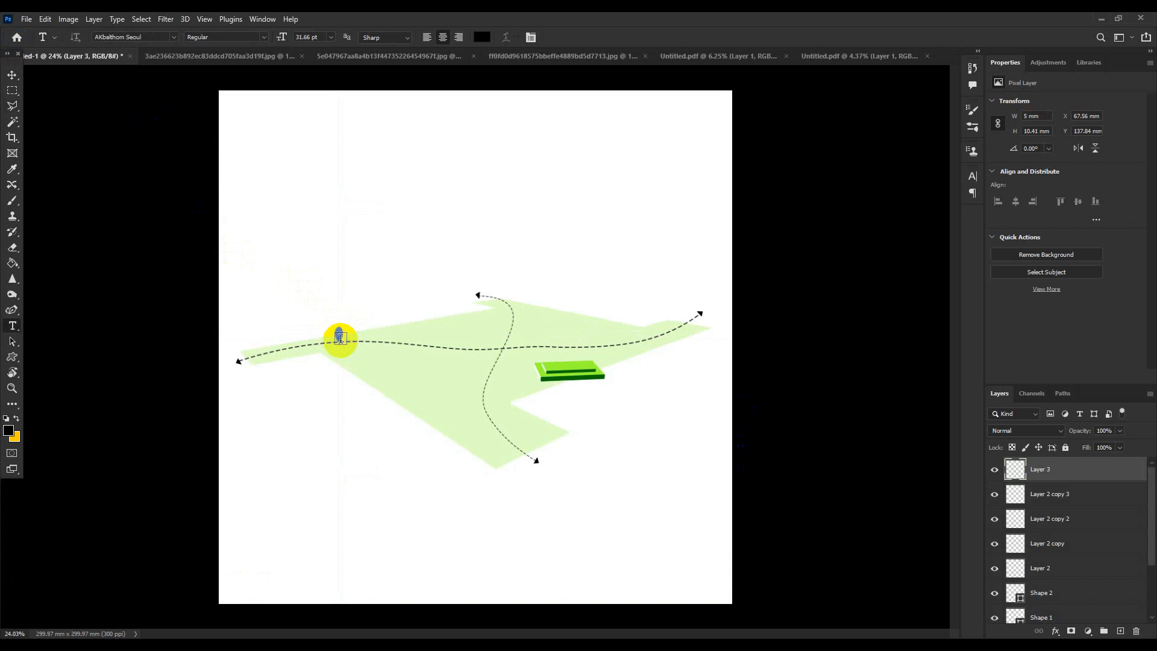
{"action": "left_click", "coordinate": [12, 75]}
{"action": "key", "text": "ctrl+t"}
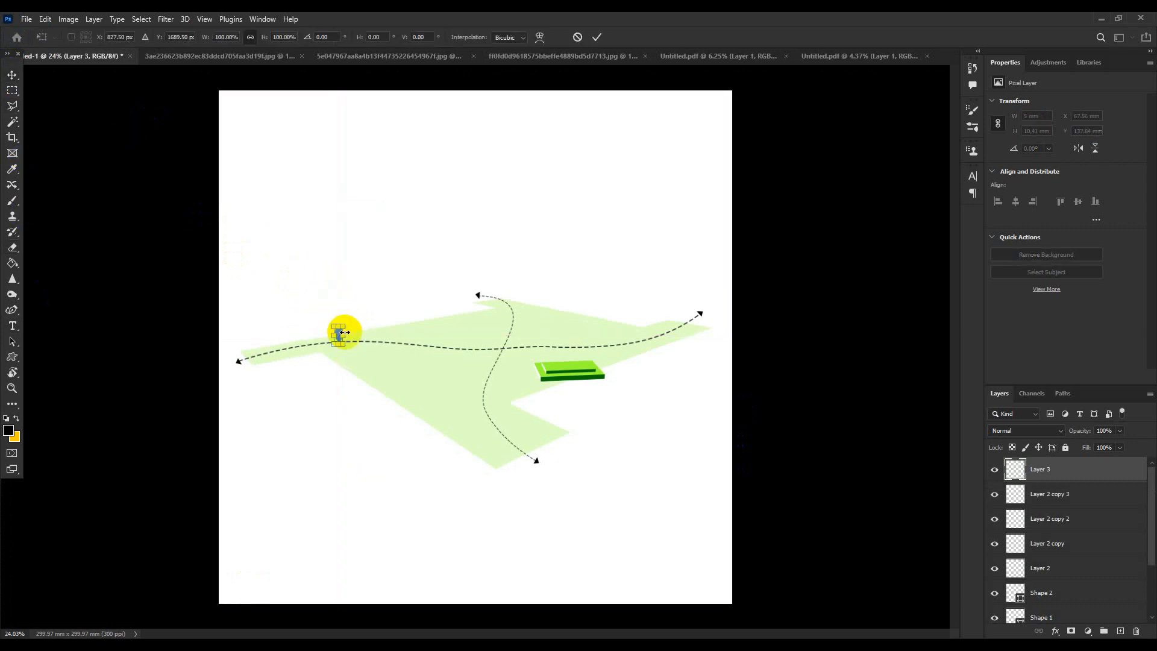
{"action": "left_click_drag", "start_coordinate": [342, 325], "coordinate": [360, 277]}
{"action": "left_click", "coordinate": [596, 37]}
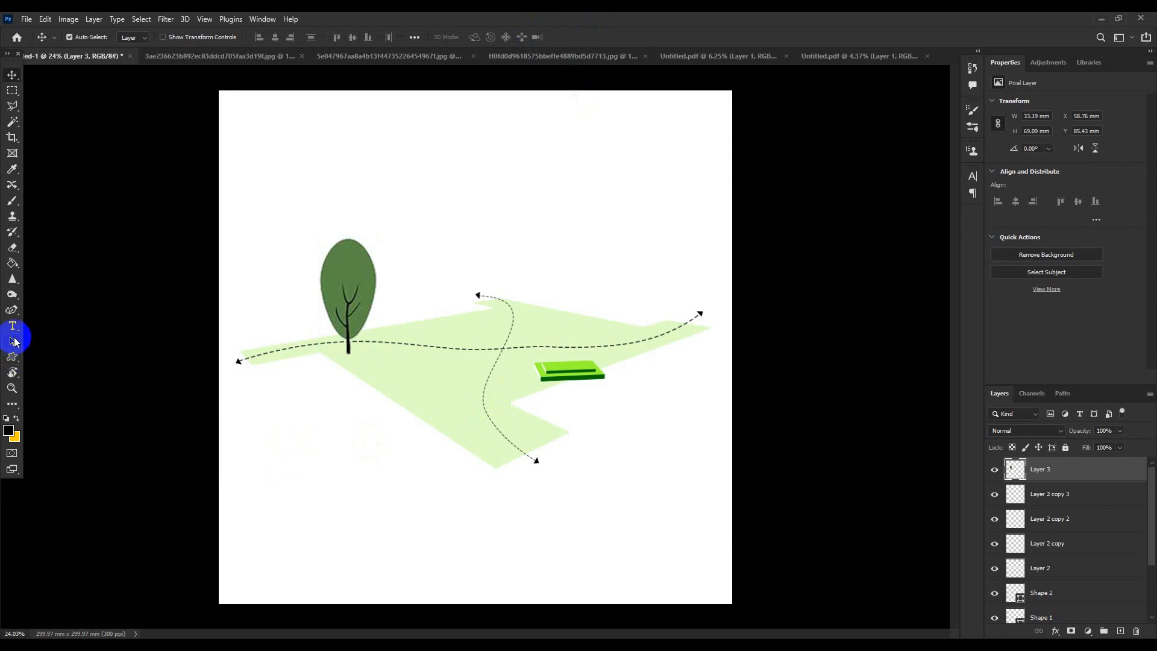
Draw a flat ellipse shape about 29 by 9 mm just below the tree trunk
{"action": "left_click", "coordinate": [13, 359]}
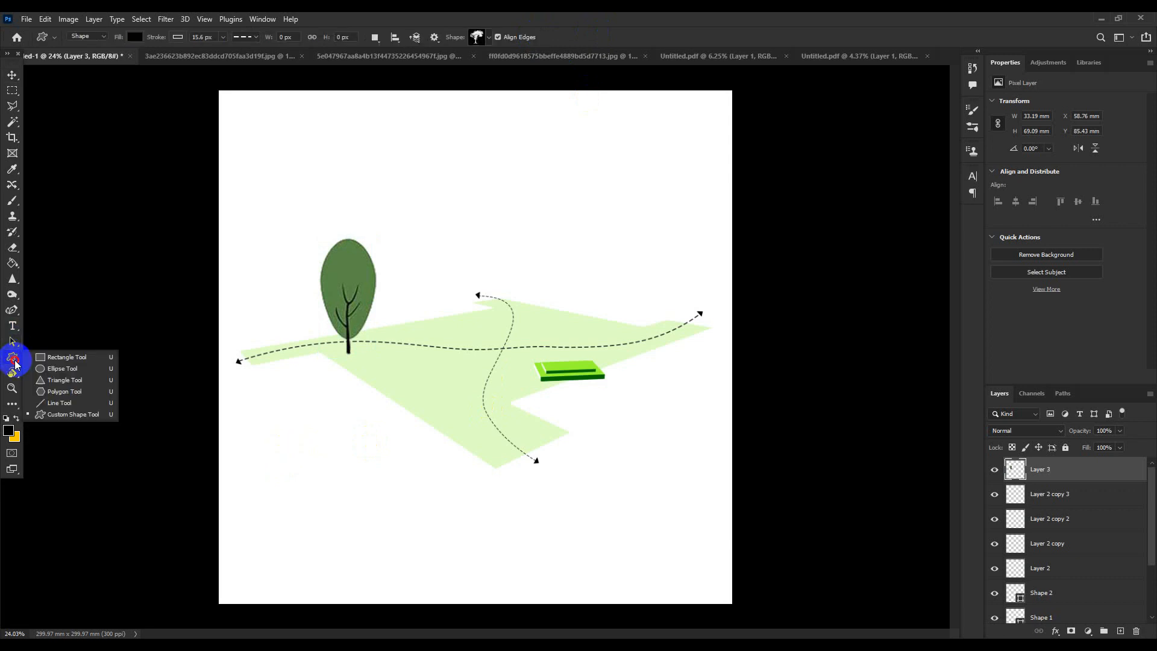
{"action": "left_click", "coordinate": [43, 368]}
{"action": "left_click_drag", "start_coordinate": [323, 375], "coordinate": [372, 390]}
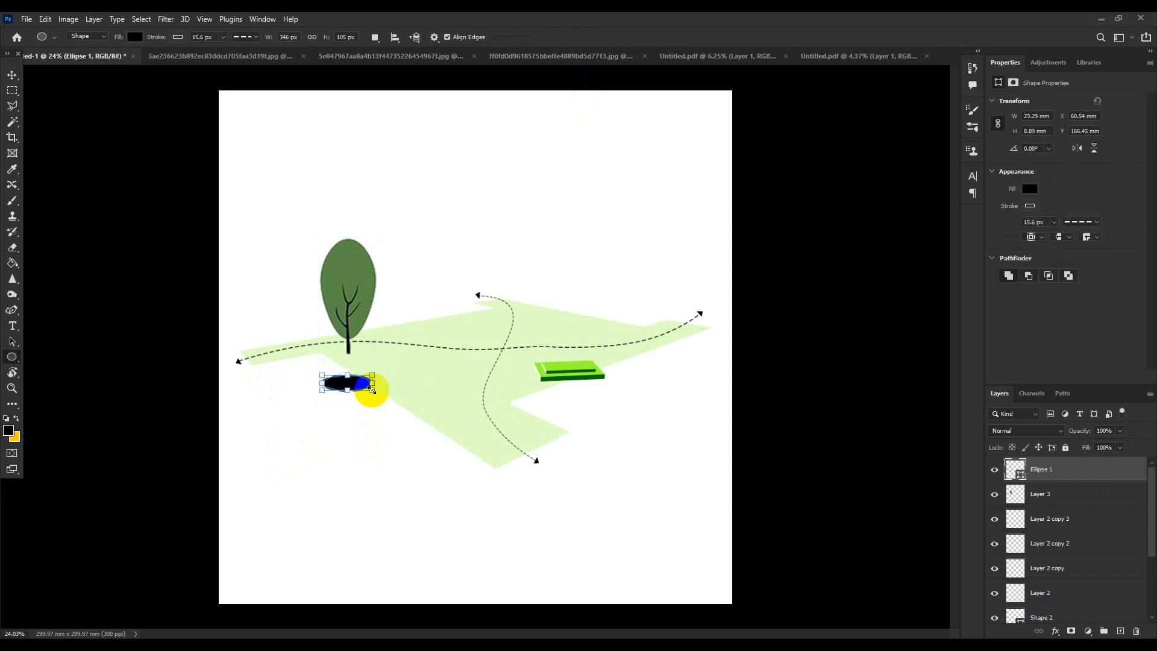
Fill the ellipse with the green sampled from the tree crown and remove its stroke
{"action": "left_click", "coordinate": [134, 37]}
{"action": "left_click", "coordinate": [209, 60]}
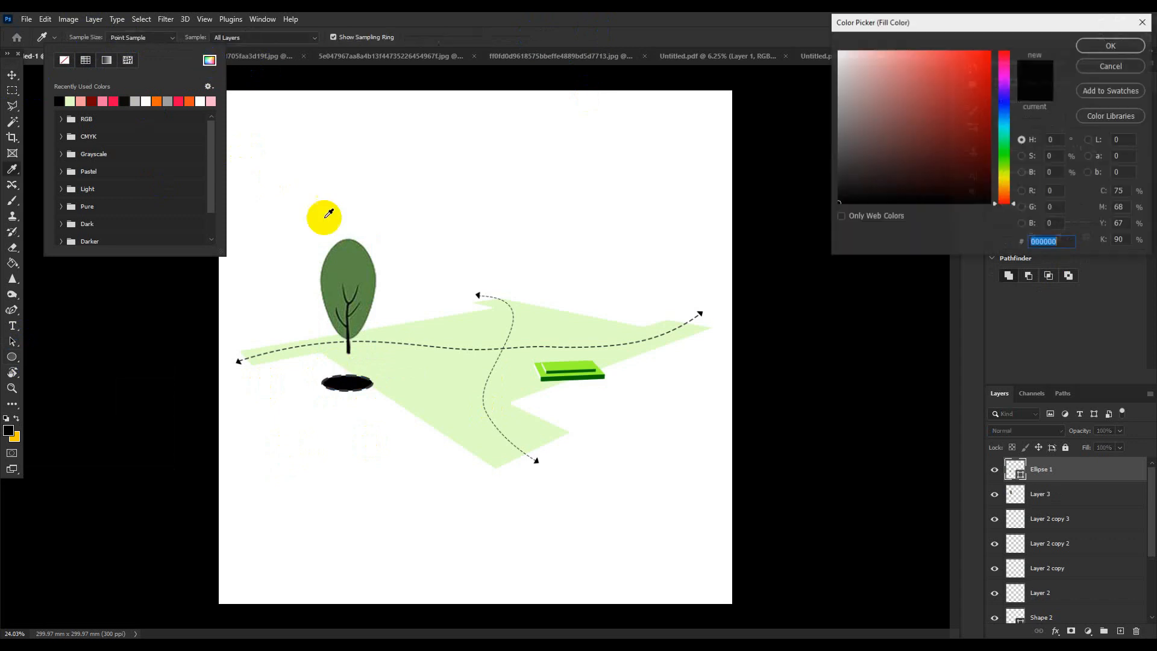
{"action": "left_click", "coordinate": [349, 252]}
{"action": "left_click", "coordinate": [1098, 51]}
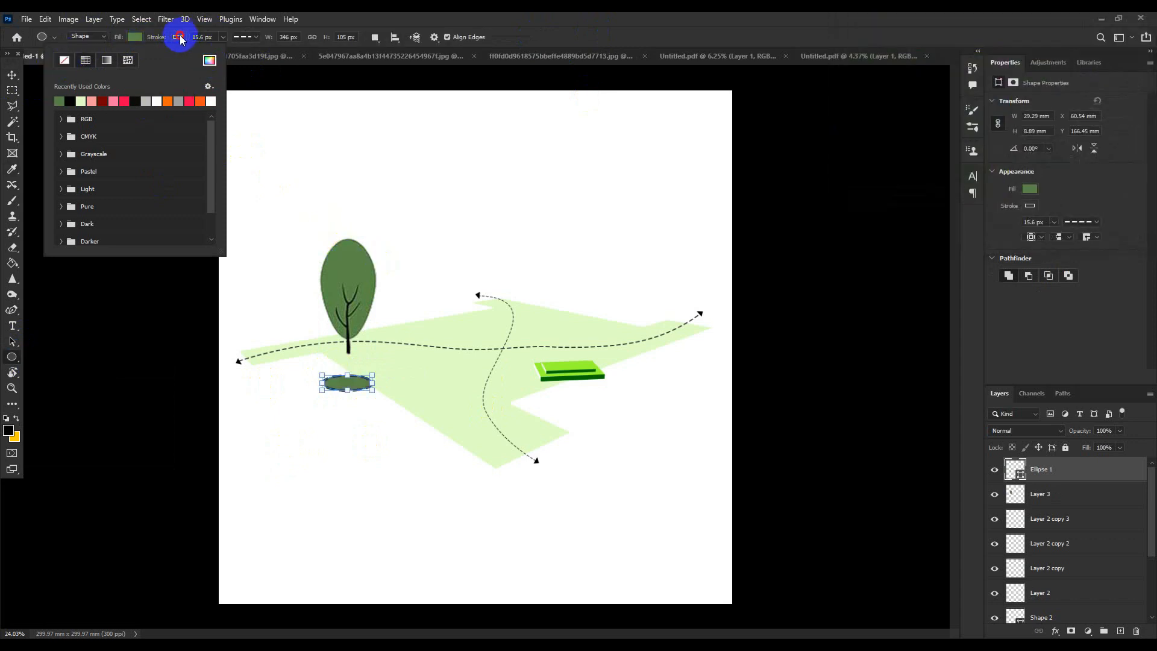
{"action": "left_click", "coordinate": [179, 37]}
Move the ellipse to the base of the trunk and place its layer beneath the tree layer
{"action": "left_click", "coordinate": [12, 74]}
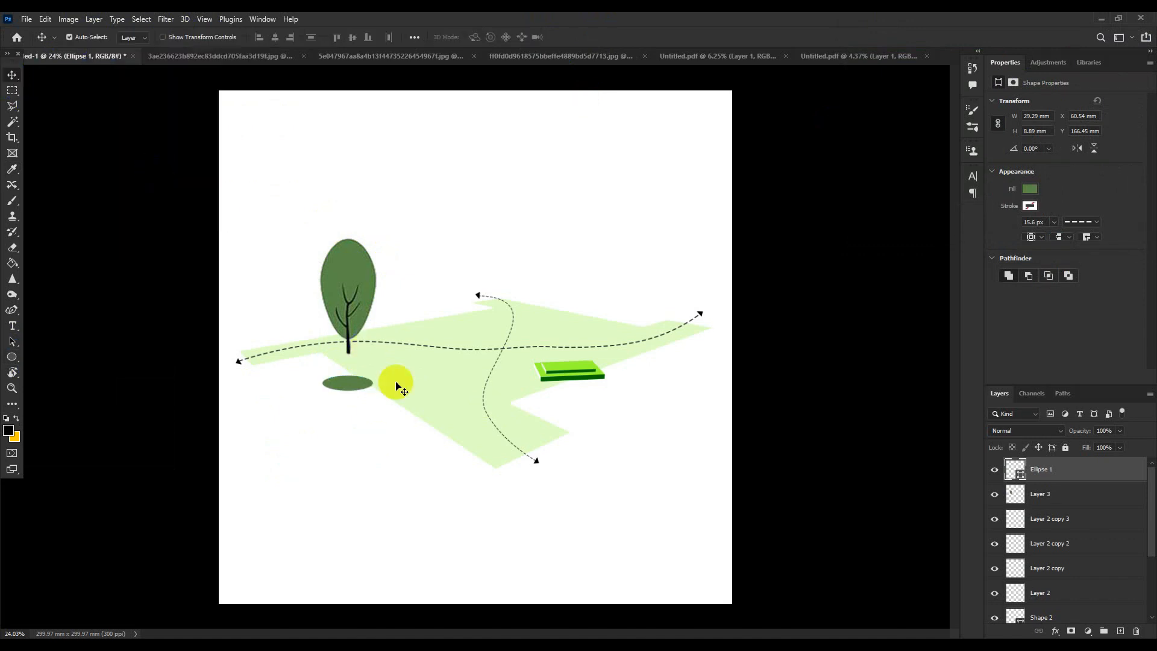
{"action": "left_click_drag", "start_coordinate": [349, 386], "coordinate": [352, 357]}
{"action": "left_click_drag", "start_coordinate": [1028, 470], "coordinate": [1064, 506]}
{"action": "left_click_drag", "start_coordinate": [362, 356], "coordinate": [366, 357]}
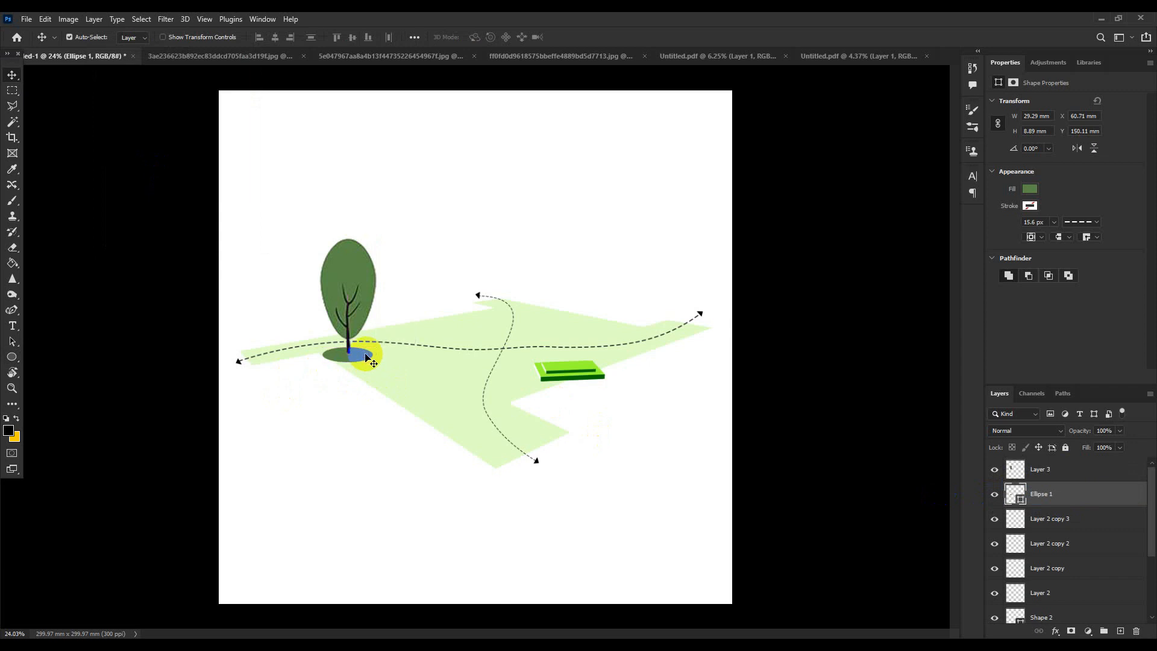
Scale the ellipse at the trunk base down to about 80 percent
{"action": "key", "text": "ctrl+t"}
{"action": "scroll", "coordinate": [344, 355], "scroll_direction": "up", "scroll_amount": 2}
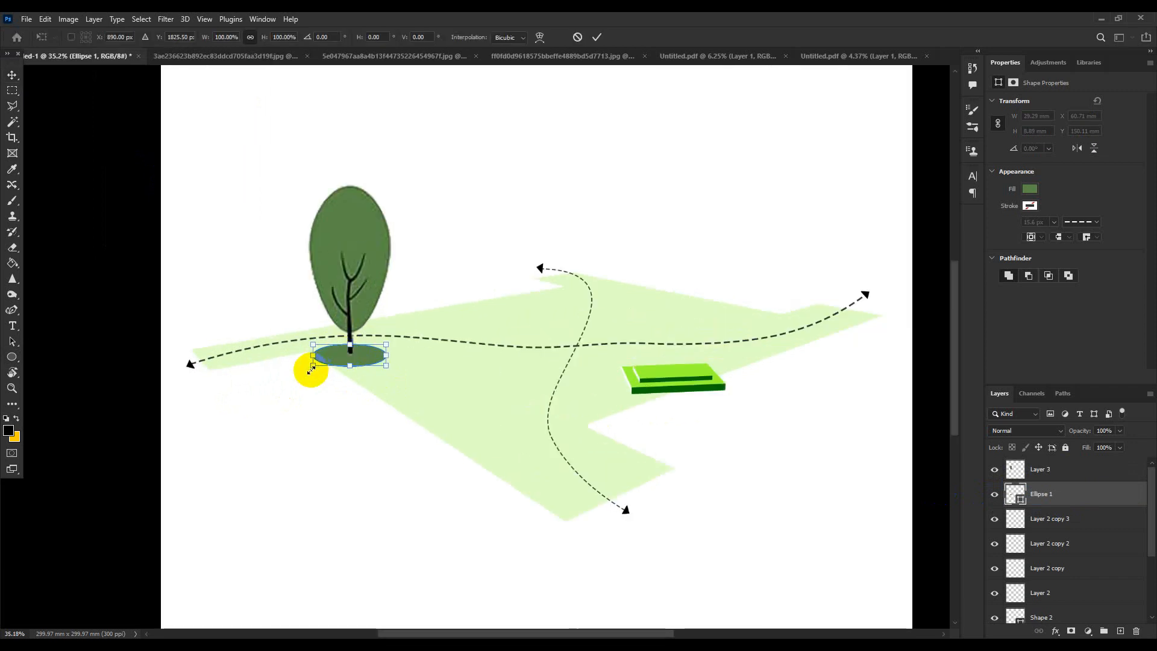
{"action": "left_click_drag", "start_coordinate": [312, 365], "coordinate": [326, 362]}
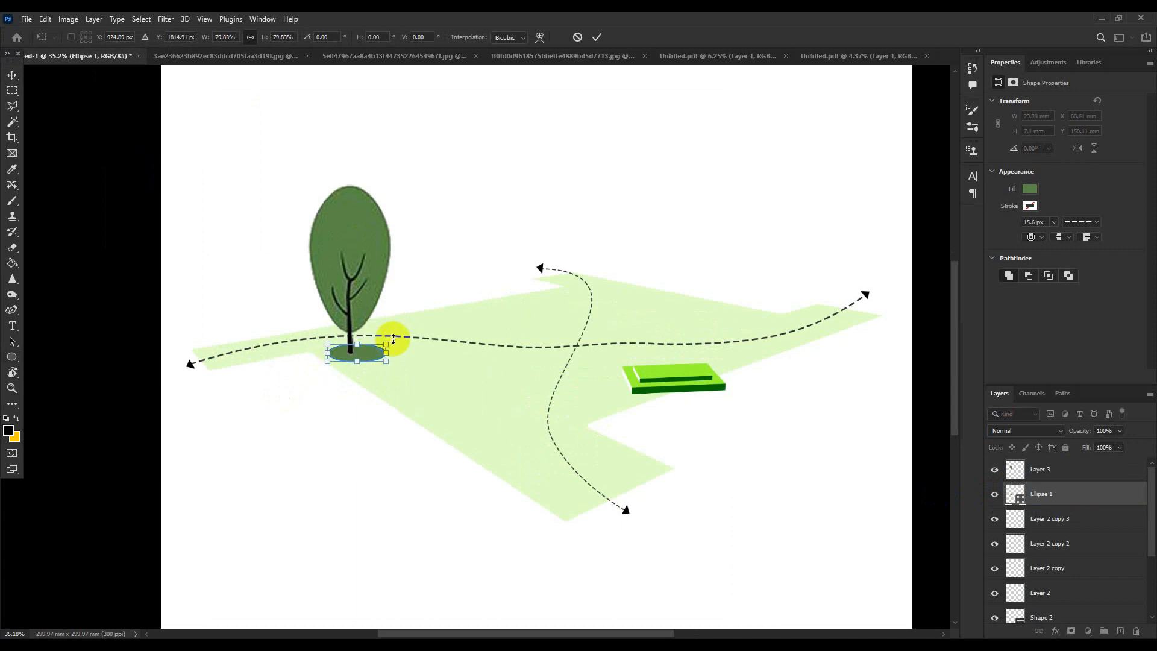
{"action": "left_click", "coordinate": [598, 38]}
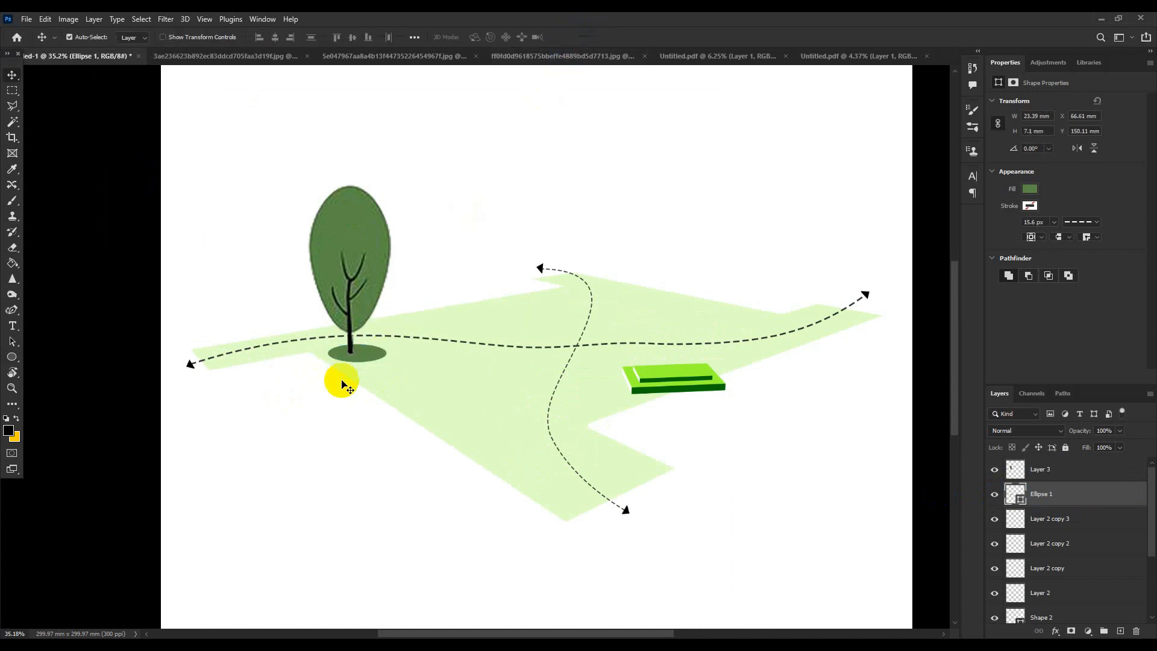
Duplicate the ellipse, enlarge the copy to about 66 by 20 mm around the trunk base, and order it beneath the original ellipse
{"action": "left_click_drag", "start_coordinate": [363, 355], "coordinate": [514, 329]}
{"action": "key", "text": "ctrl+t"}
{"action": "left_click_drag", "start_coordinate": [401, 375], "coordinate": [395, 373]}
{"action": "left_click_drag", "start_coordinate": [1090, 507], "coordinate": [1090, 527]}
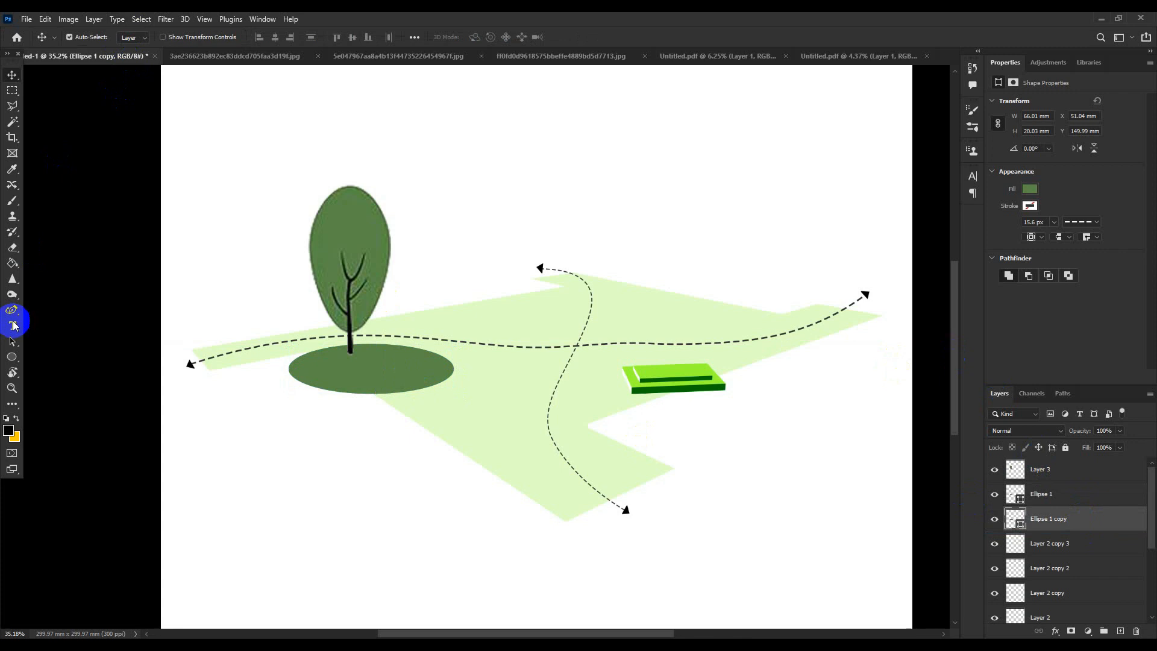
Change the large ellipse's fill to a darker, muted green, about #537146
{"action": "left_click", "coordinate": [12, 357]}
{"action": "left_click", "coordinate": [134, 37]}
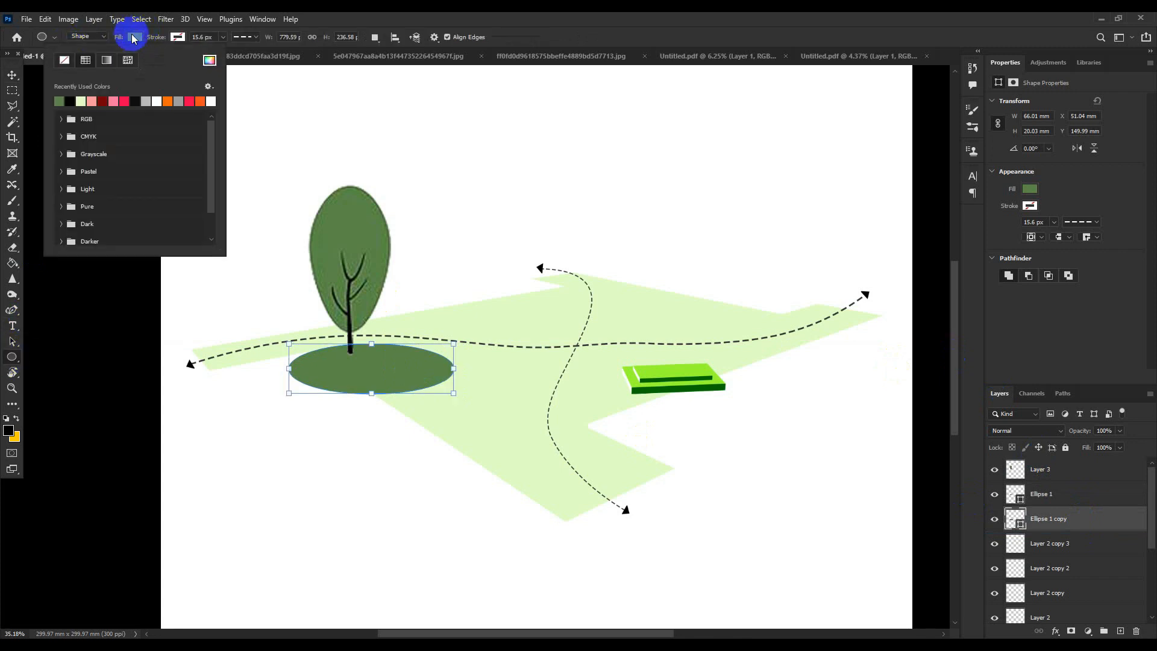
{"action": "left_click", "coordinate": [209, 60]}
{"action": "left_click", "coordinate": [880, 78]}
{"action": "left_click", "coordinate": [916, 77]}
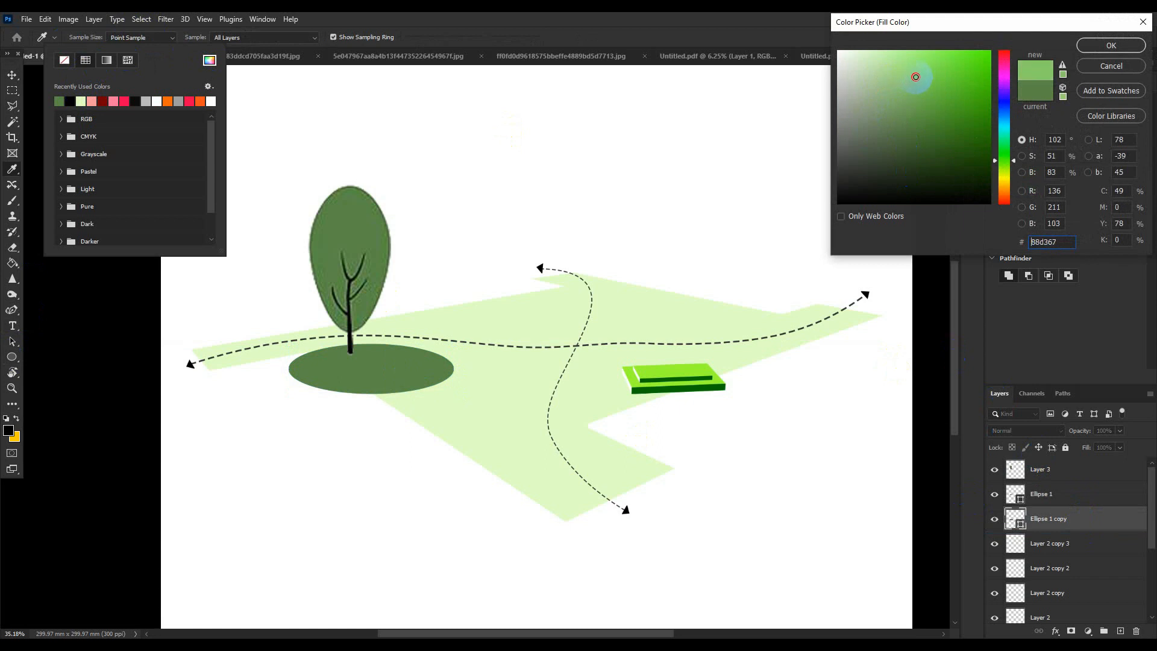
{"action": "left_click", "coordinate": [897, 140]}
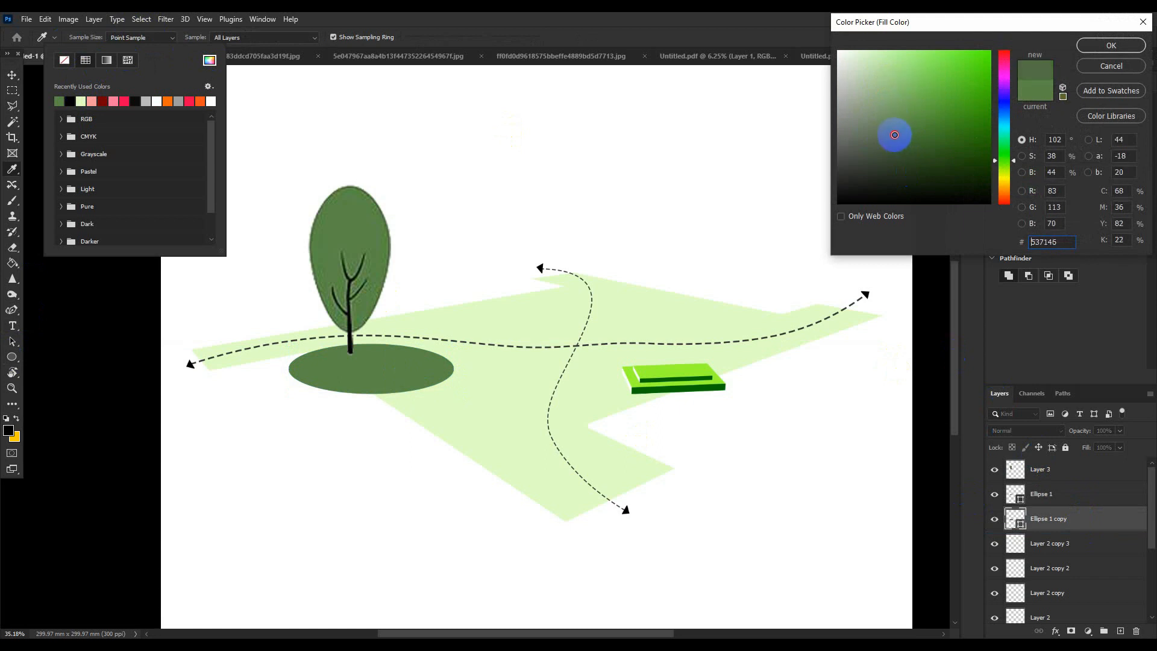
{"action": "left_click", "coordinate": [1111, 45]}
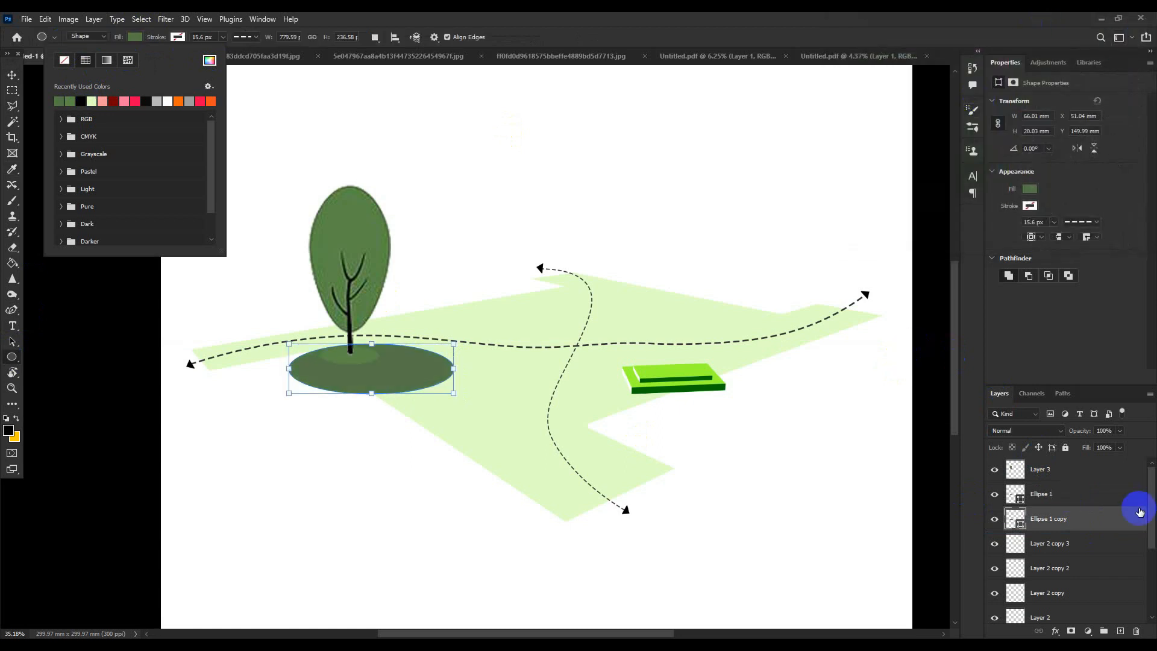
Lower the large ellipse's layer opacity to 80% and deselect the shape
{"action": "left_click", "coordinate": [1119, 430]}
{"action": "mouse_move", "coordinate": [1122, 444]}
{"action": "left_mouse_down"}
{"action": "mouse_move", "coordinate": [1096, 451]}
{"action": "mouse_move", "coordinate": [1109, 446]}
{"action": "left_mouse_up"}
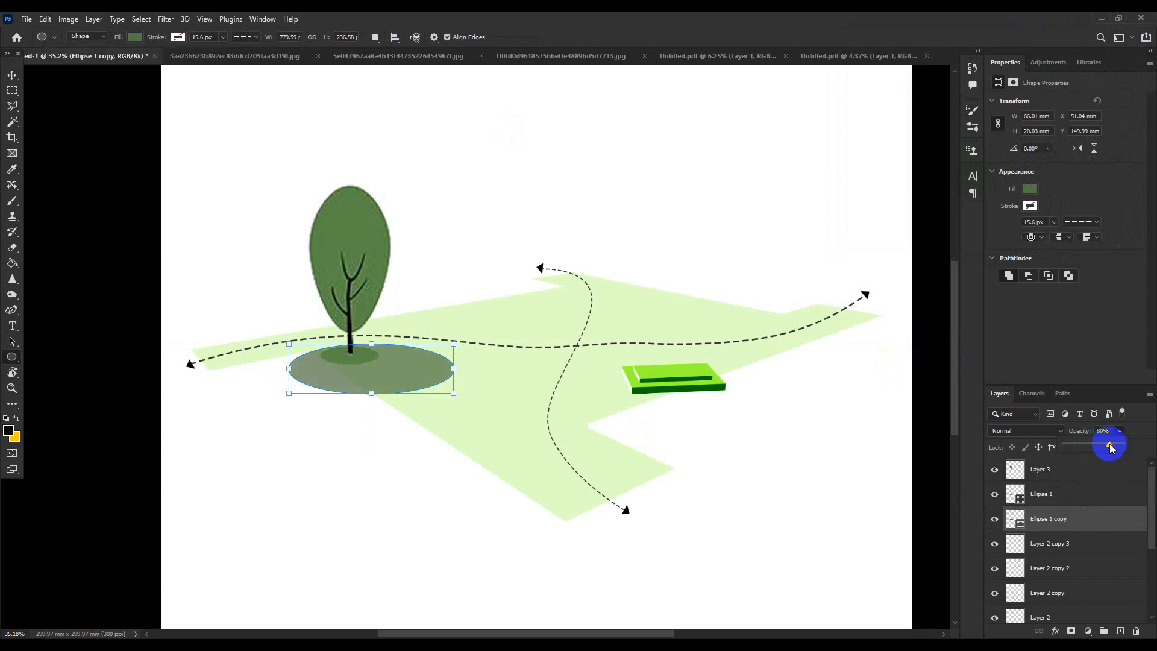
{"action": "left_click", "coordinate": [106, 229]}
{"action": "left_click", "coordinate": [11, 76]}
{"action": "left_click", "coordinate": [135, 213]}
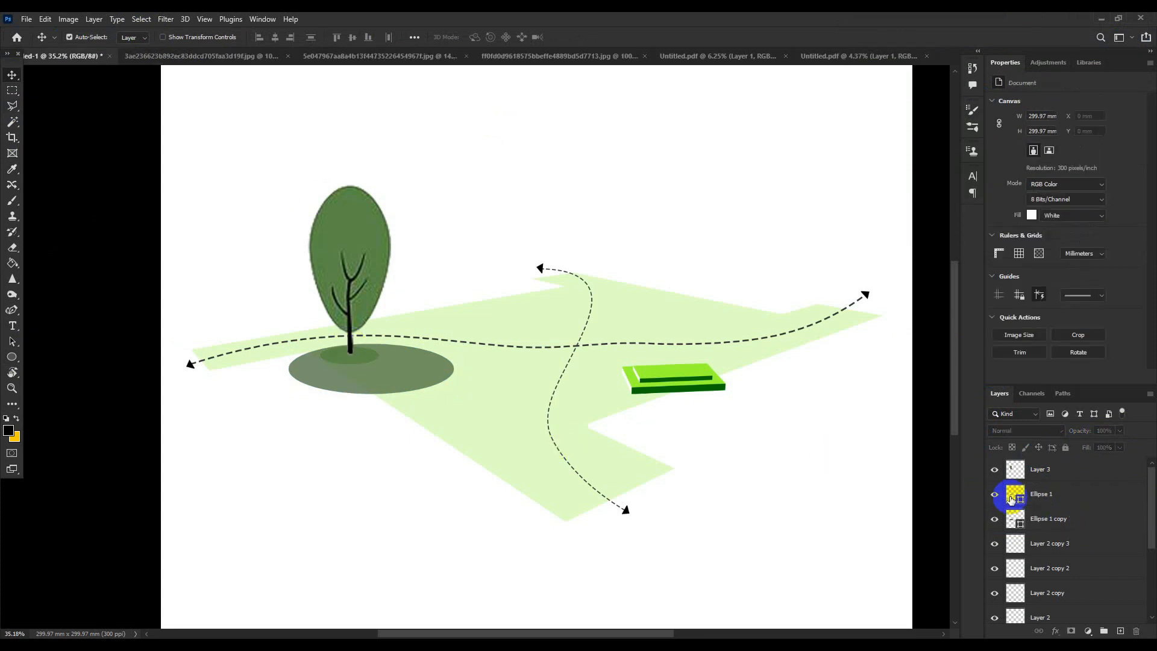
Shift the large ellipse slightly so the trunk base sits at its edge, and set its layer fill to 60%
{"action": "left_click_drag", "start_coordinate": [414, 378], "coordinate": [437, 371]}
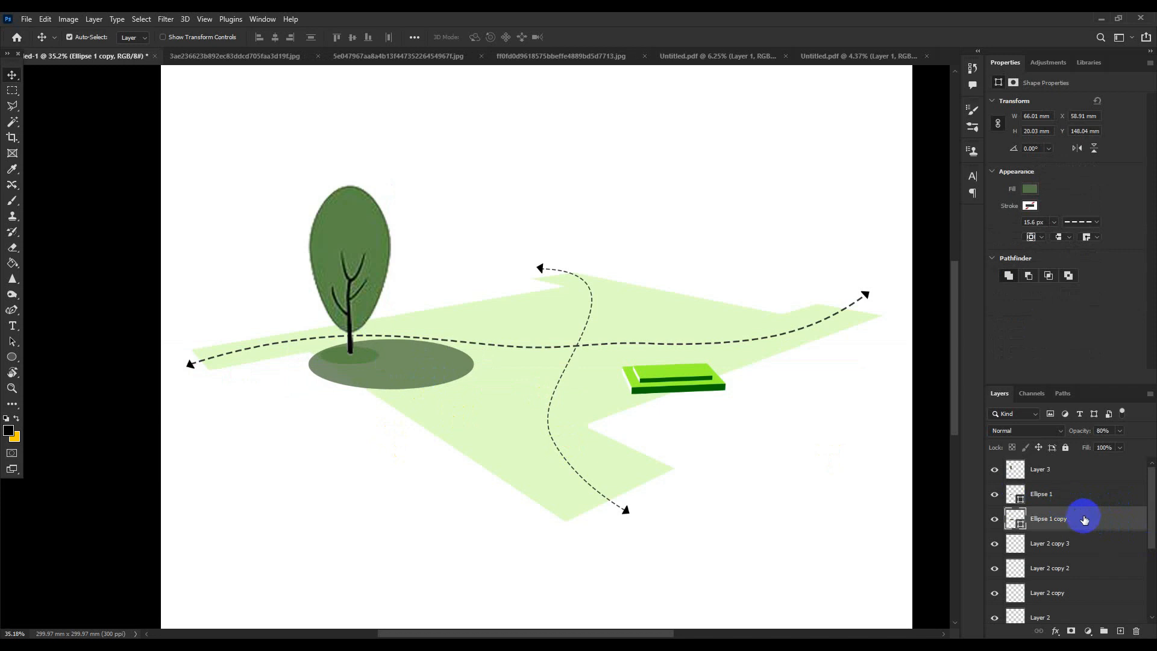
{"action": "left_click", "coordinate": [995, 520]}
{"action": "left_click", "coordinate": [995, 522]}
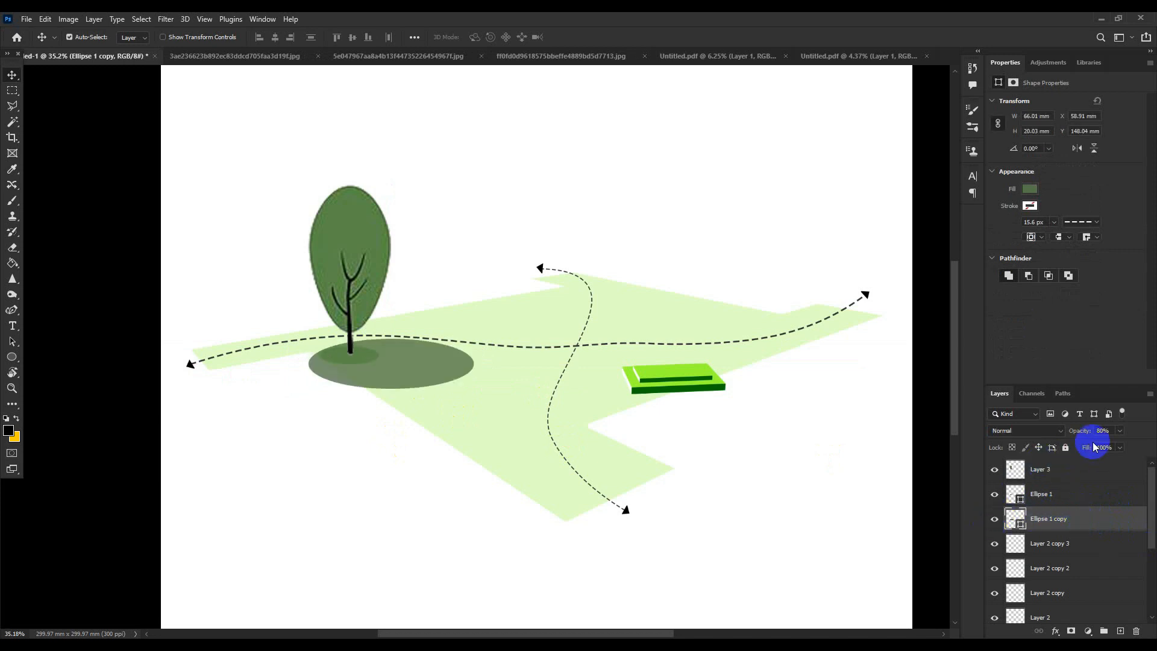
{"action": "left_click", "coordinate": [1119, 447]}
{"action": "left_click", "coordinate": [1100, 462]}
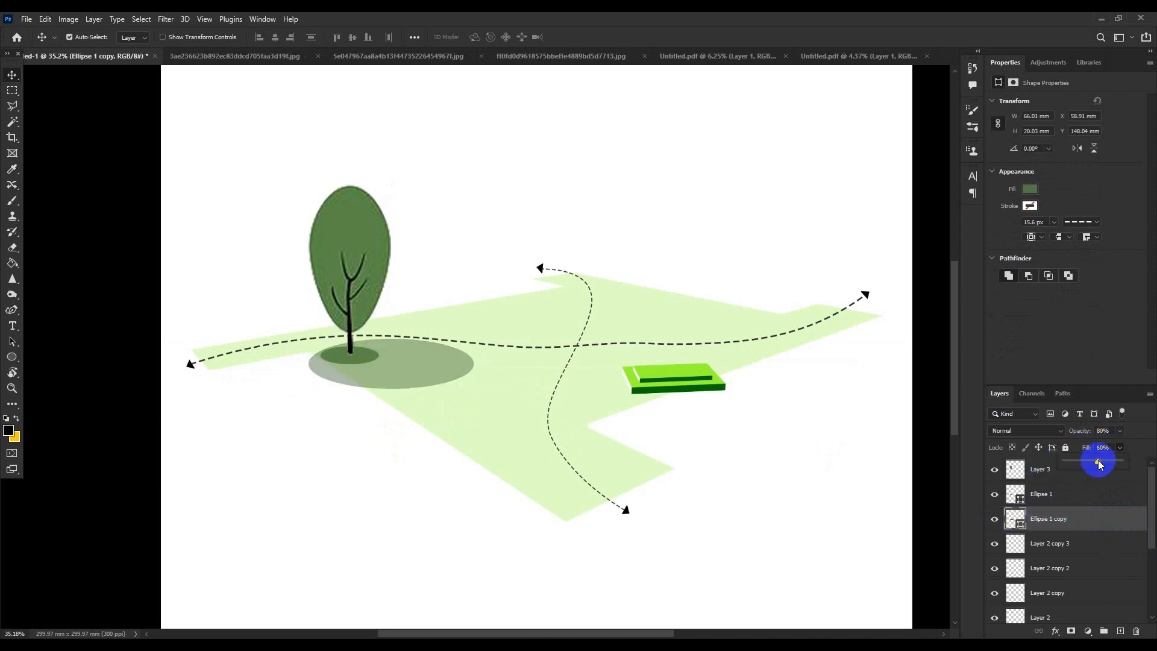
{"action": "left_click", "coordinate": [833, 518]}
{"action": "scroll", "coordinate": [663, 518], "scroll_direction": "down", "scroll_amount": 3}
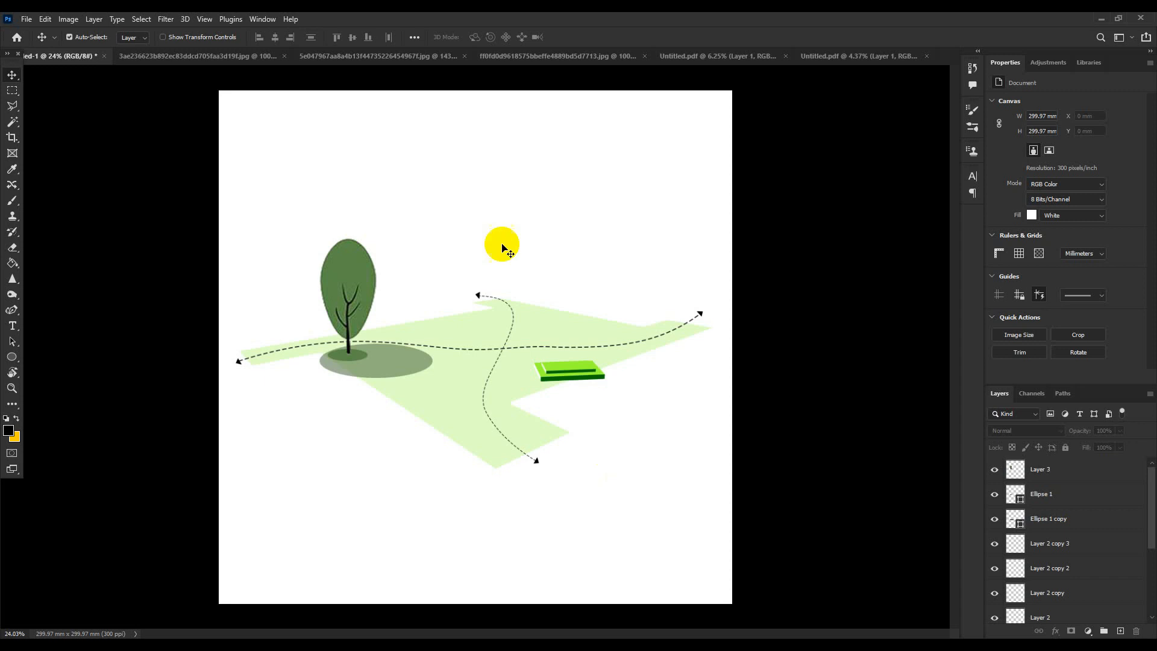
Open the children silhouettes image and delete its white background using the Magic Wand
{"action": "left_click", "coordinate": [435, 57]}
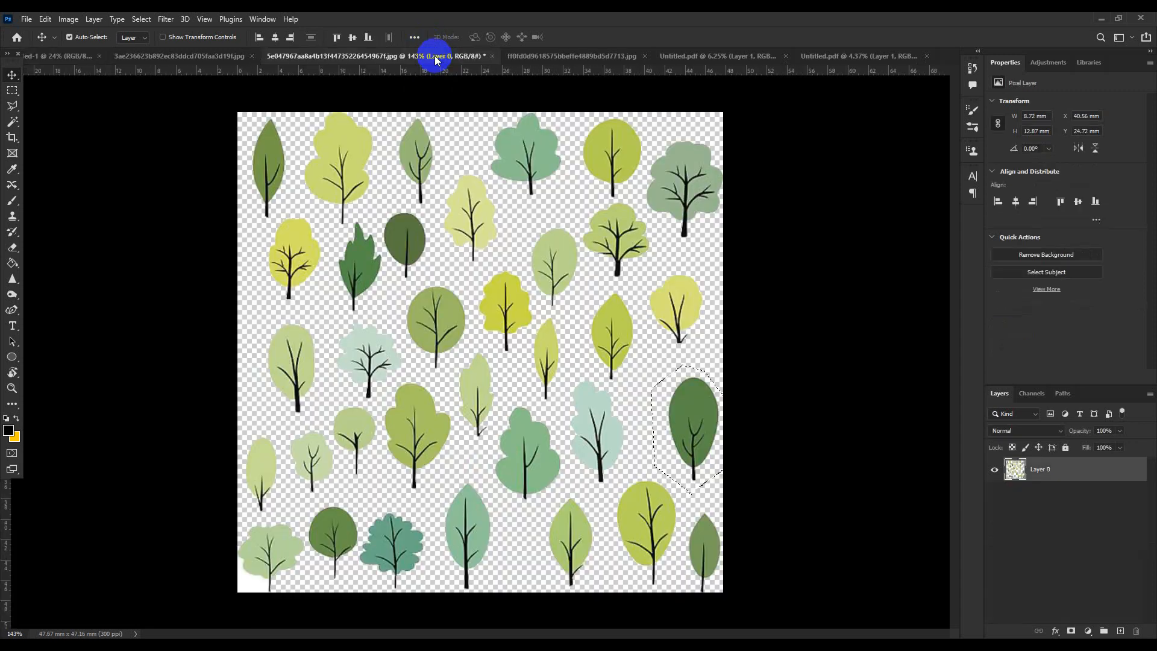
{"action": "left_click", "coordinate": [517, 56]}
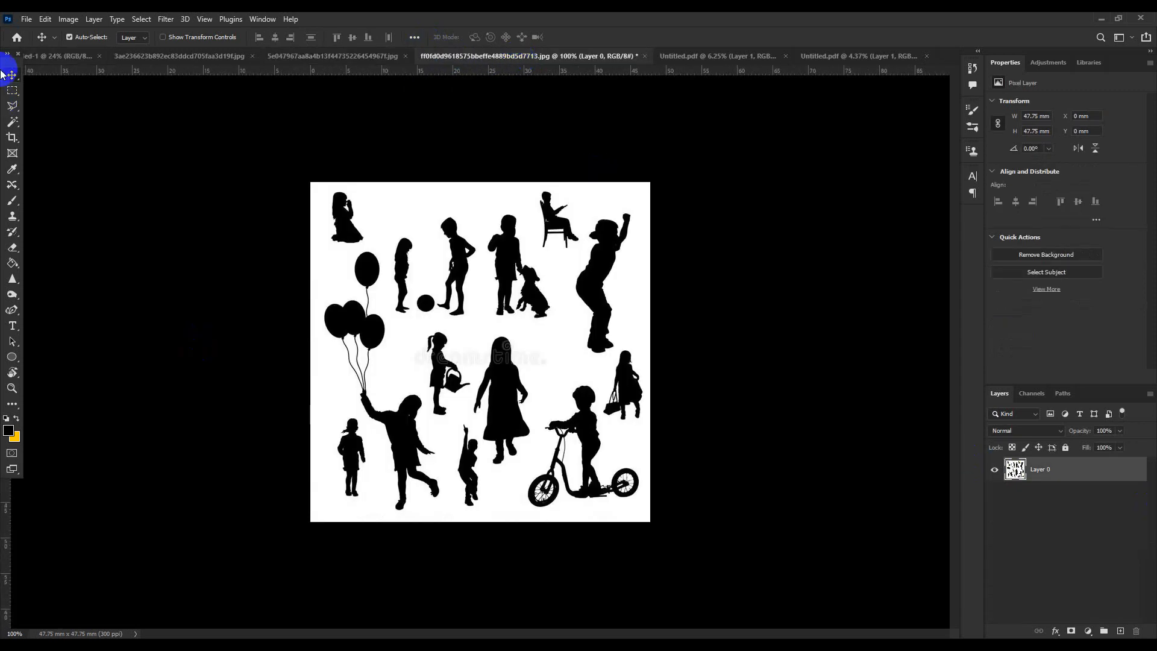
{"action": "left_click", "coordinate": [12, 121]}
{"action": "left_click", "coordinate": [400, 207]}
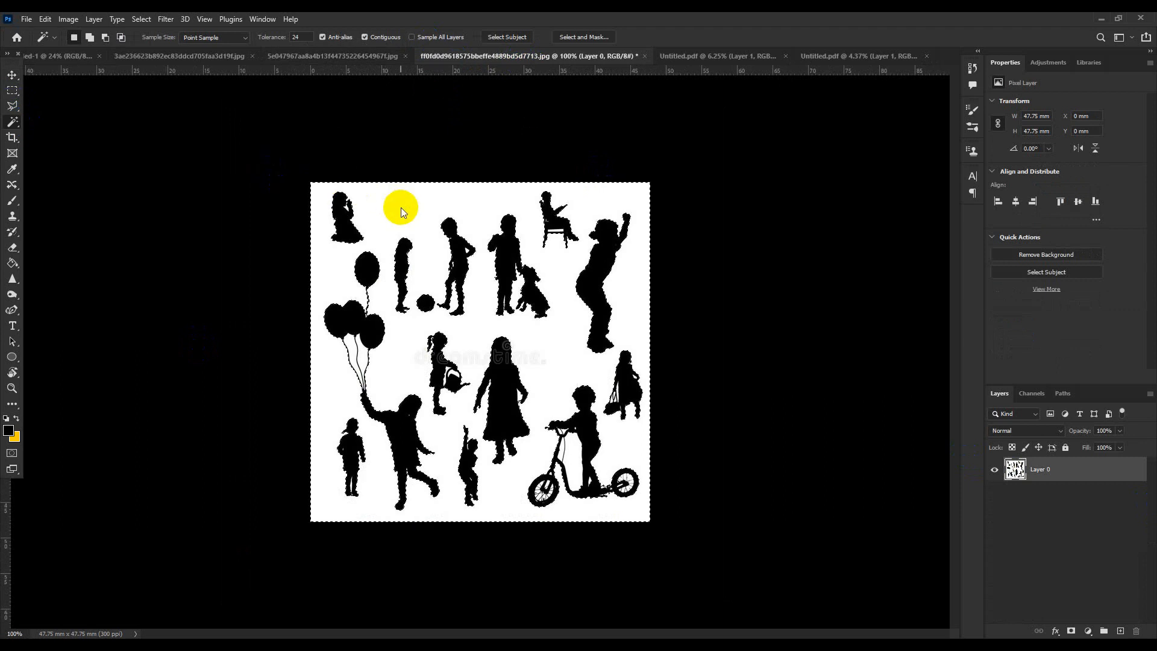
{"action": "key", "text": "Delete"}
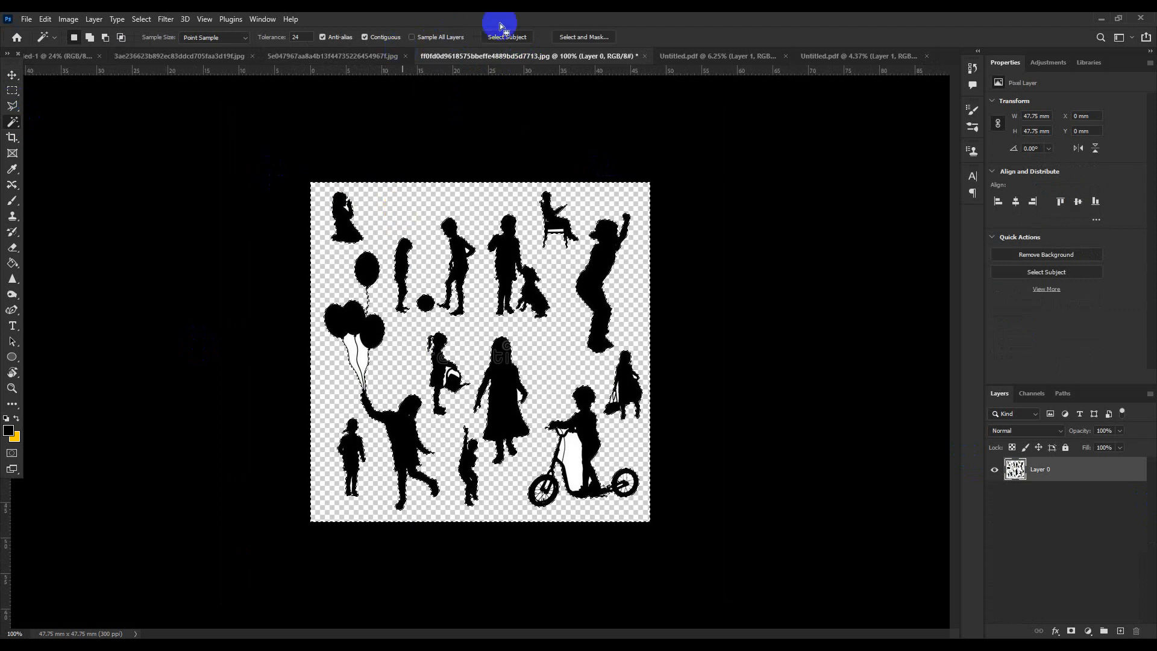
Open the image of couples seated at tables, unlock its background layer, delete the connected light background, and deselect
{"action": "left_click", "coordinate": [687, 56]}
{"action": "left_click", "coordinate": [814, 57]}
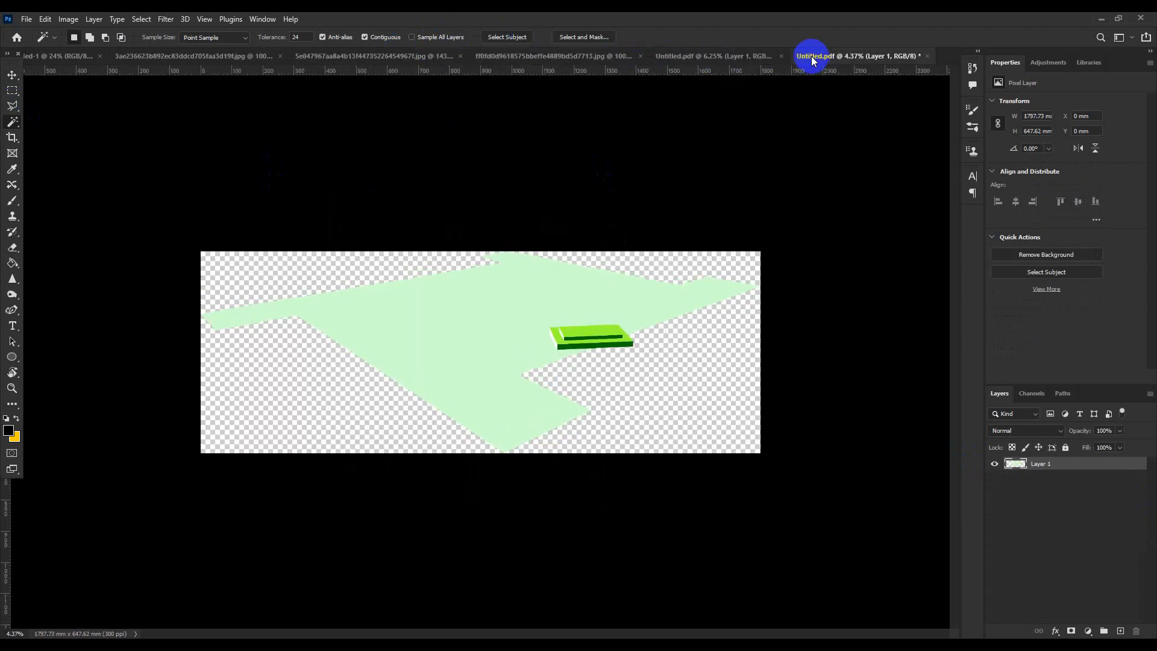
{"action": "left_click", "coordinate": [581, 56]}
{"action": "left_click", "coordinate": [354, 61]}
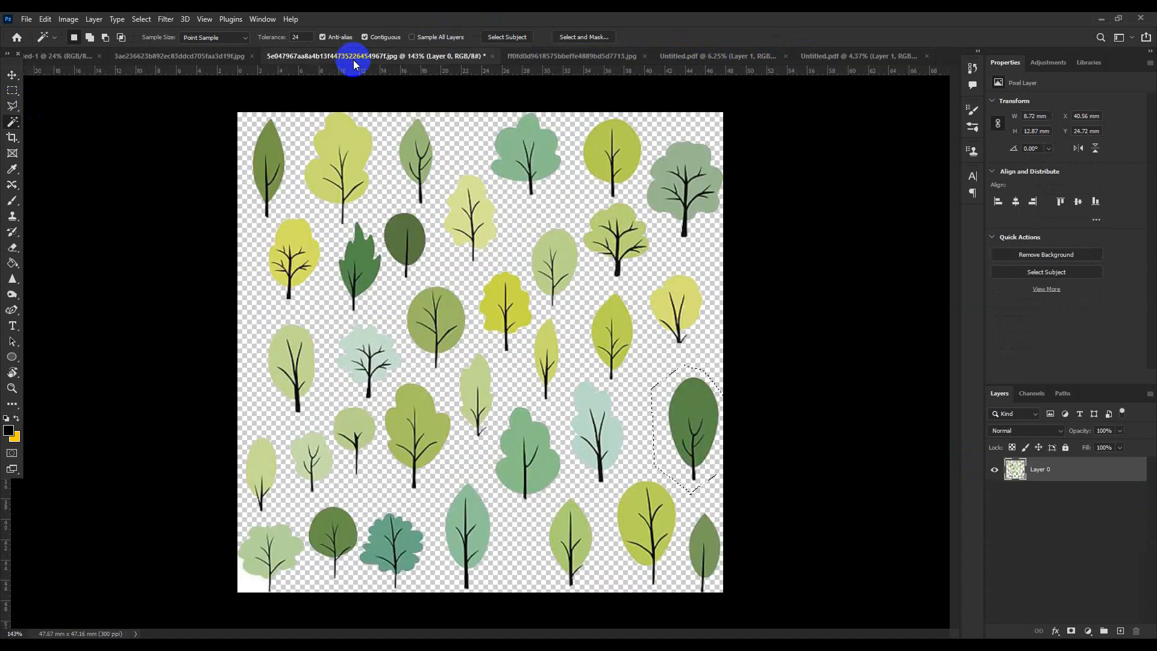
{"action": "left_click", "coordinate": [194, 56]}
{"action": "left_click", "coordinate": [464, 199]}
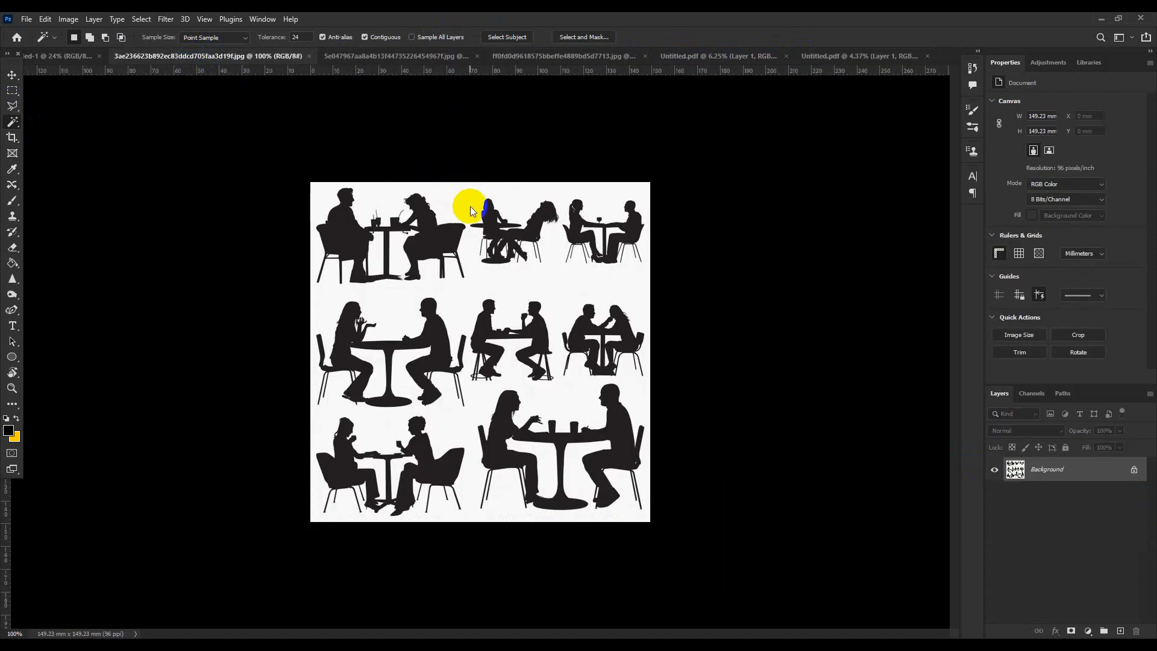
{"action": "key", "text": "shift+F5"}
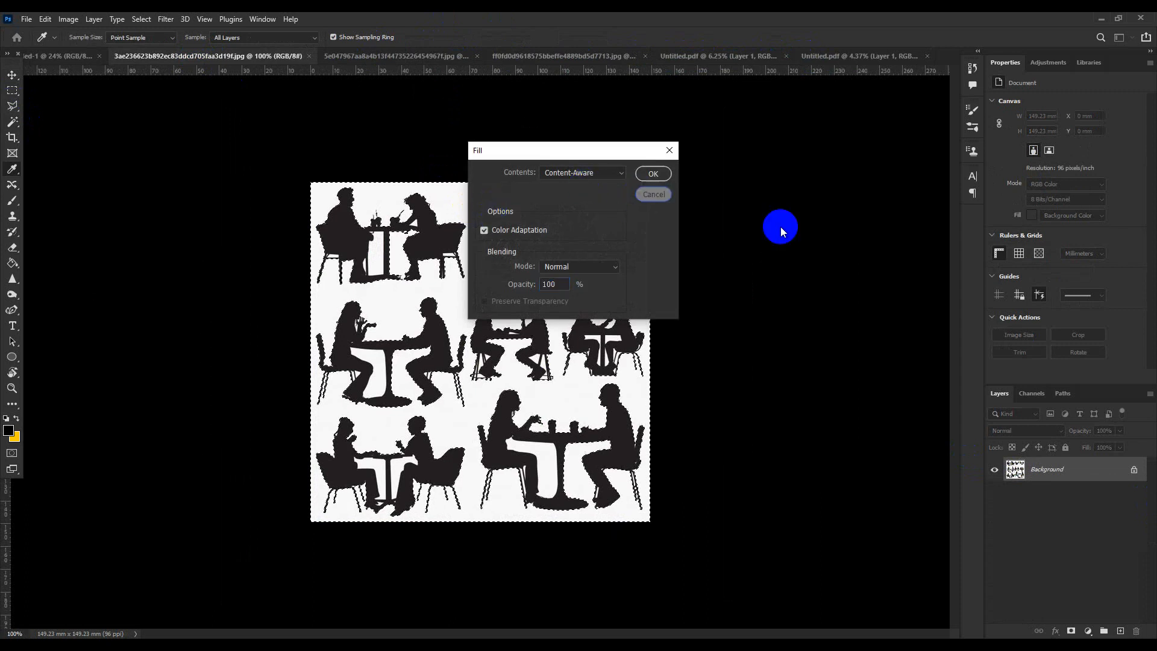
{"action": "key", "text": "Return"}
{"action": "left_click", "coordinate": [1133, 470]}
{"action": "key", "text": "Delete"}
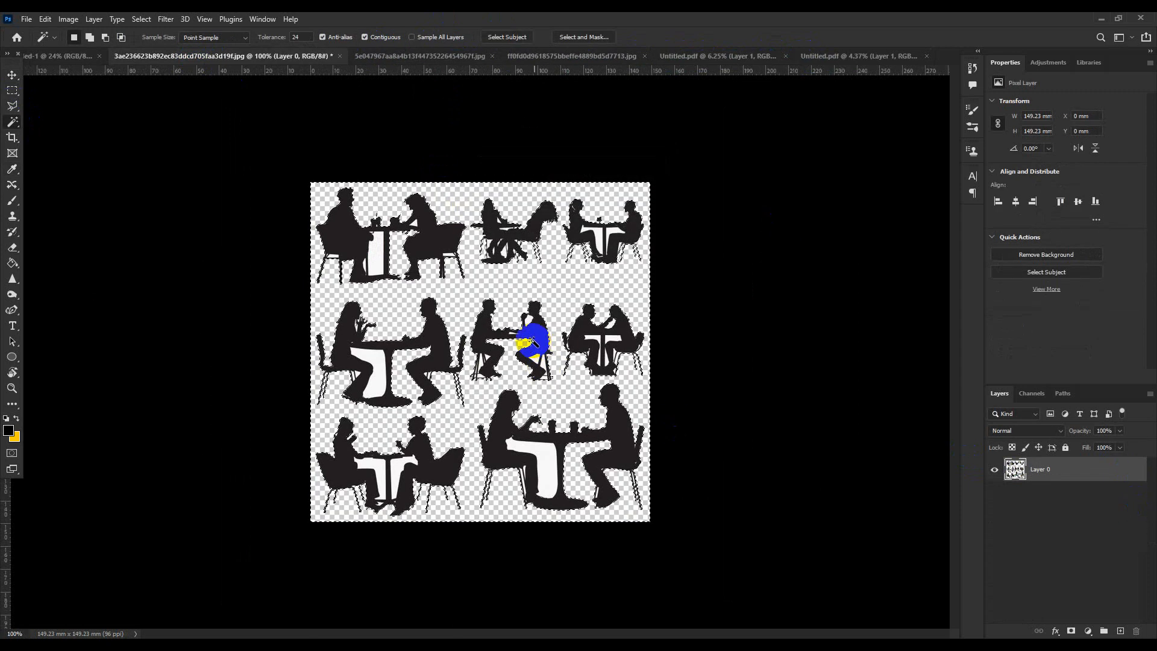
{"action": "key", "text": "ctrl+d"}
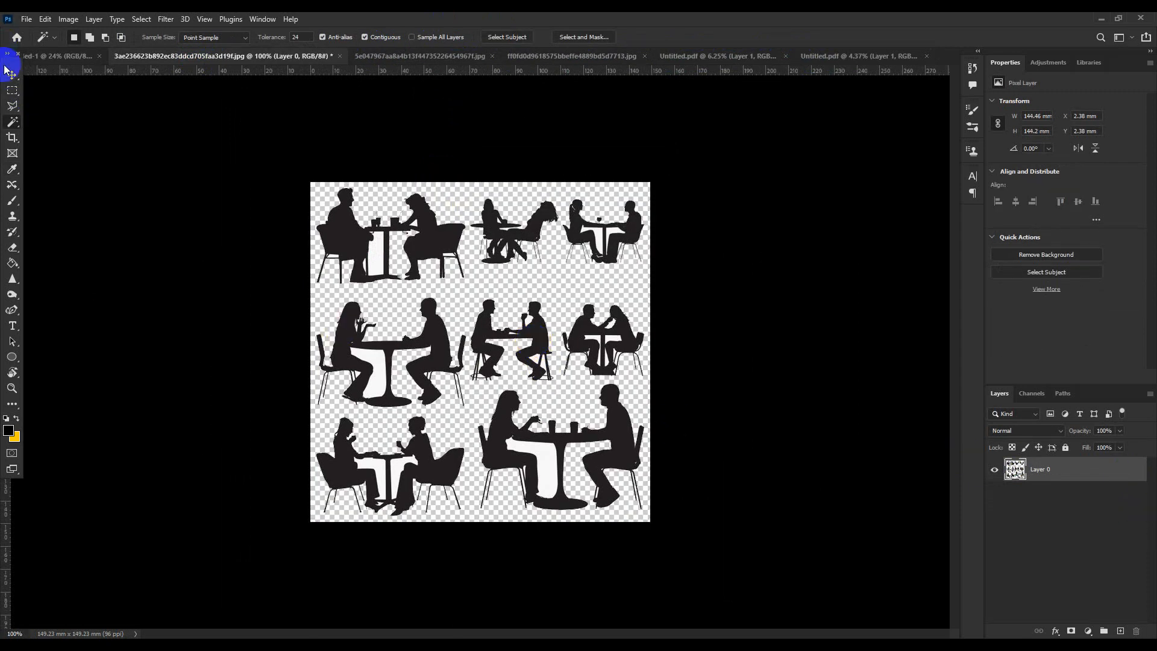
Select the first seated couple in the top row and place it, about 22 by 14 mm, on the site diagram's back edge
{"action": "left_click", "coordinate": [13, 106]}
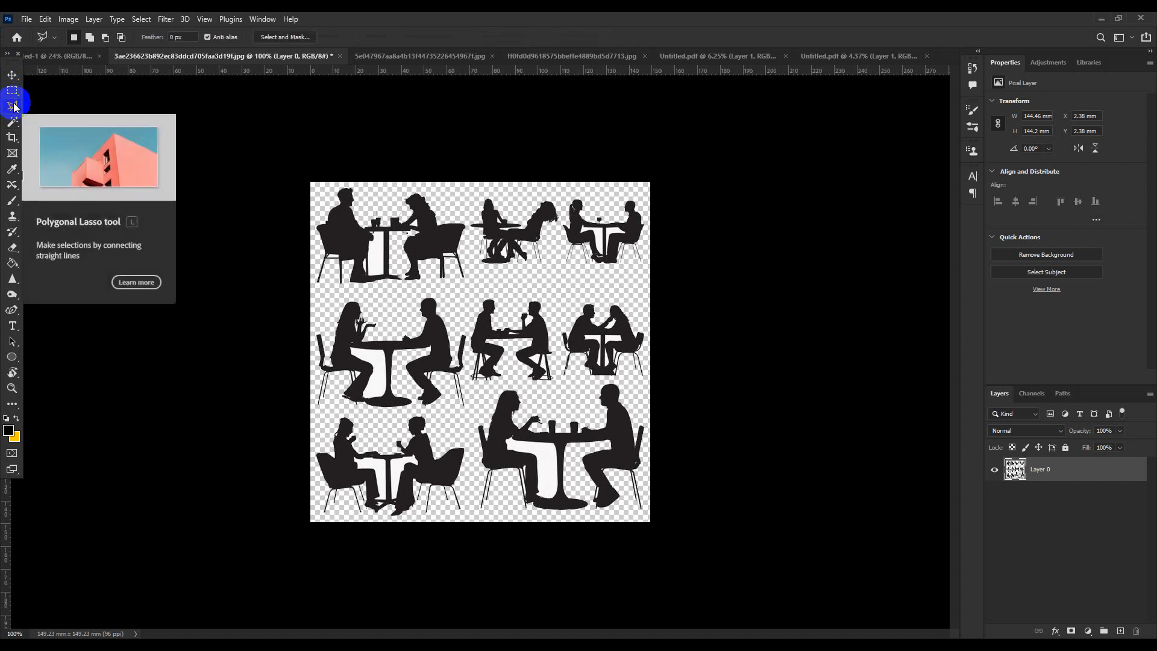
{"action": "key", "text": "m"}
{"action": "left_click_drag", "start_coordinate": [310, 182], "coordinate": [474, 293]}
{"action": "left_click_drag", "start_coordinate": [420, 265], "coordinate": [563, 312]}
{"action": "scroll", "coordinate": [606, 289], "scroll_direction": "up", "scroll_amount": 5}
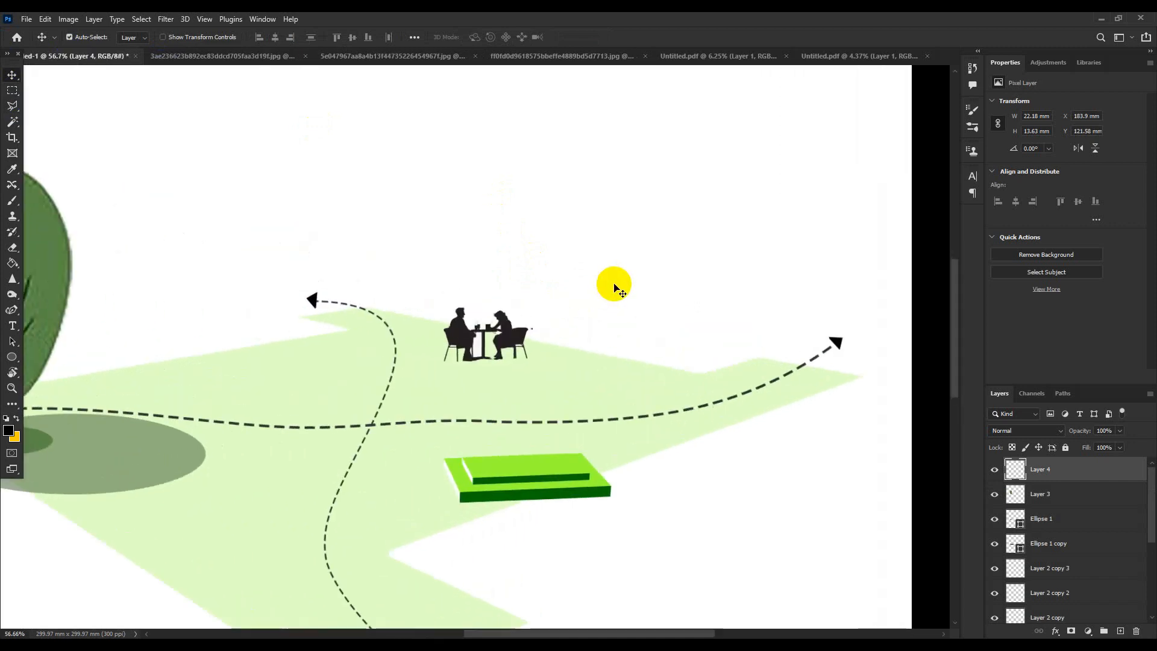
Outline a four-sided ground patch about 46 by 13 mm beneath the seated couple with the Polygonal Lasso
{"action": "left_click", "coordinate": [12, 105]}
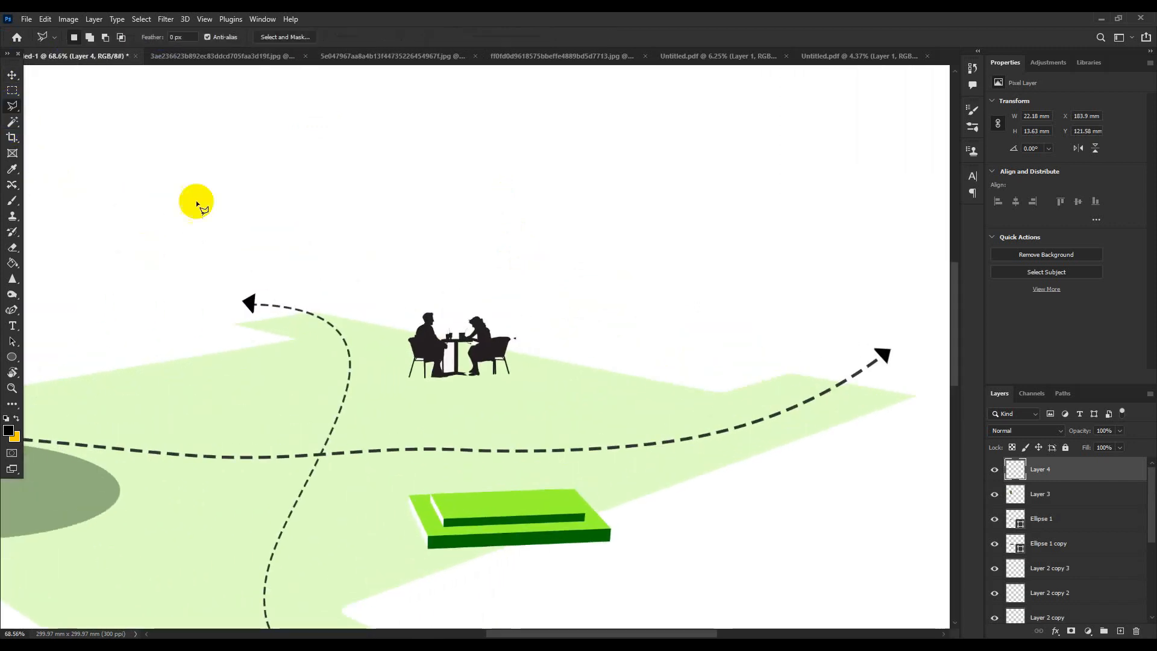
{"action": "left_click", "coordinate": [374, 323]}
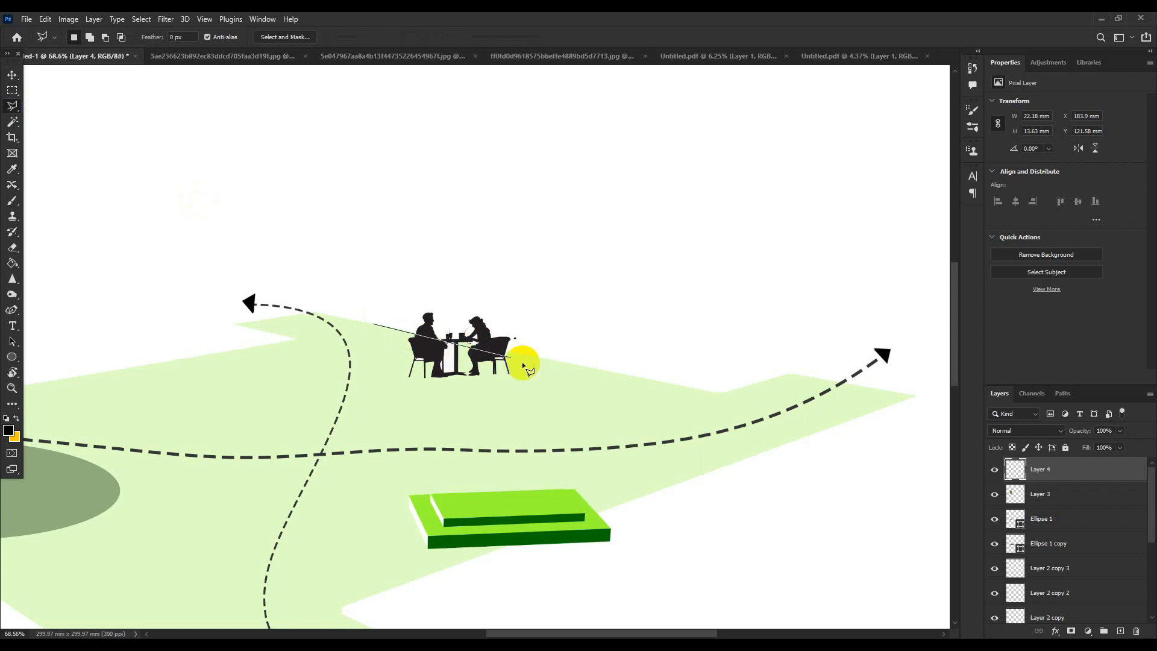
{"action": "left_click", "coordinate": [532, 356]}
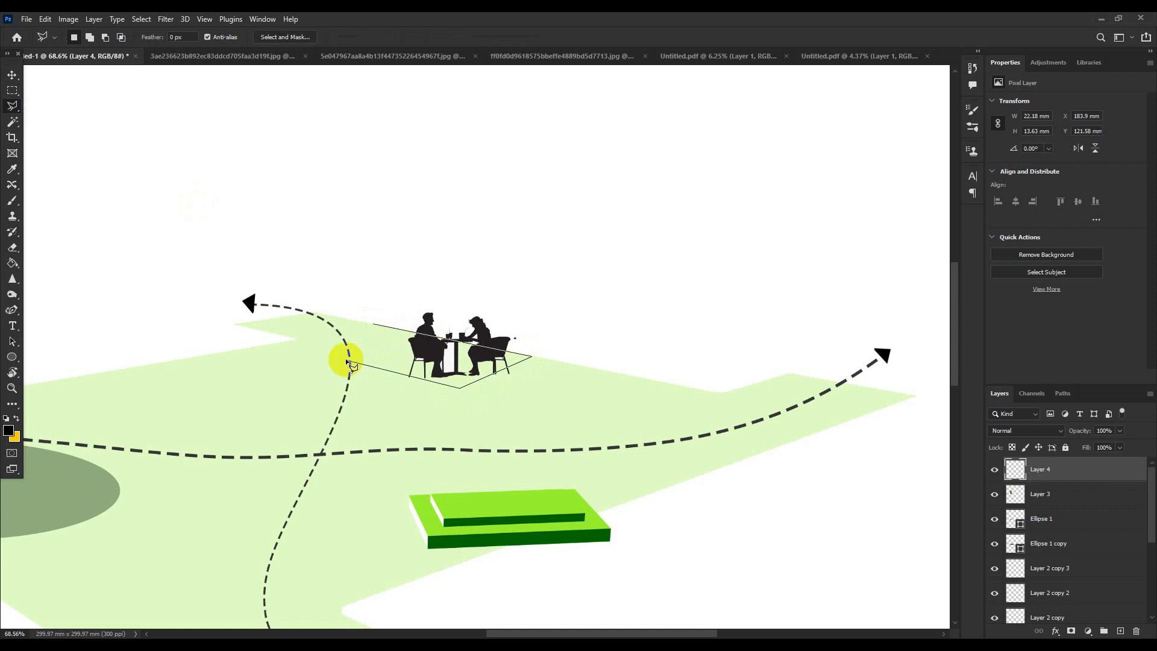
{"action": "left_click", "coordinate": [309, 346]}
{"action": "left_click", "coordinate": [375, 327]}
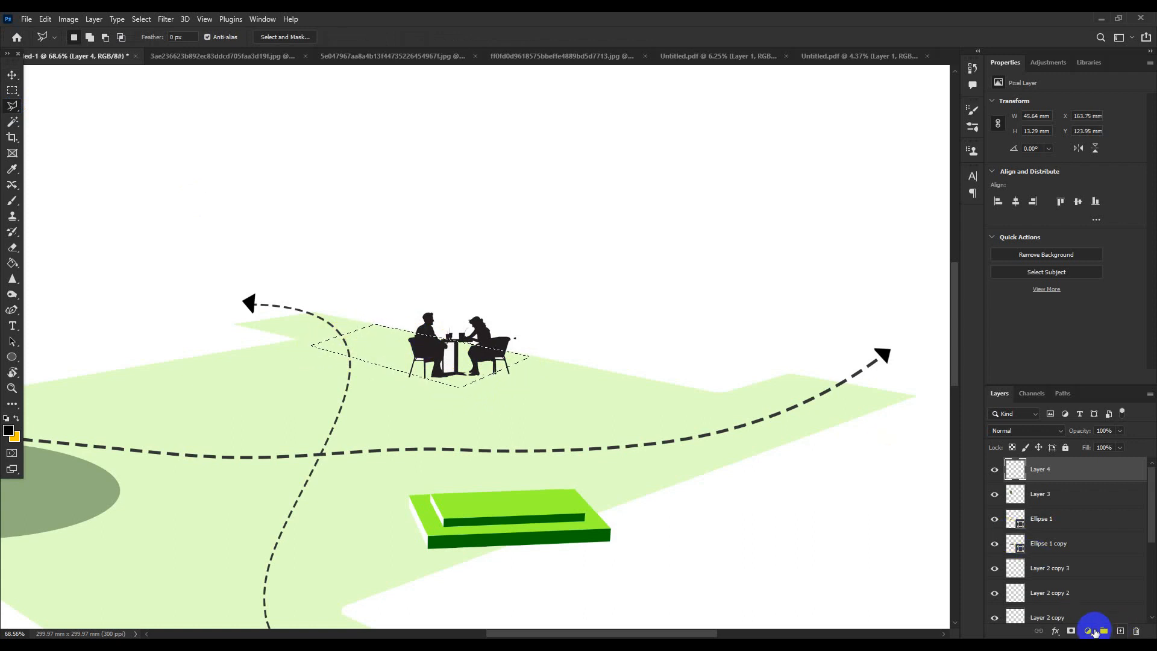
Fill the selected ground patch with a light grey solid colour layer, #cacaca
{"action": "left_click", "coordinate": [1089, 632]}
{"action": "left_click", "coordinate": [1076, 416]}
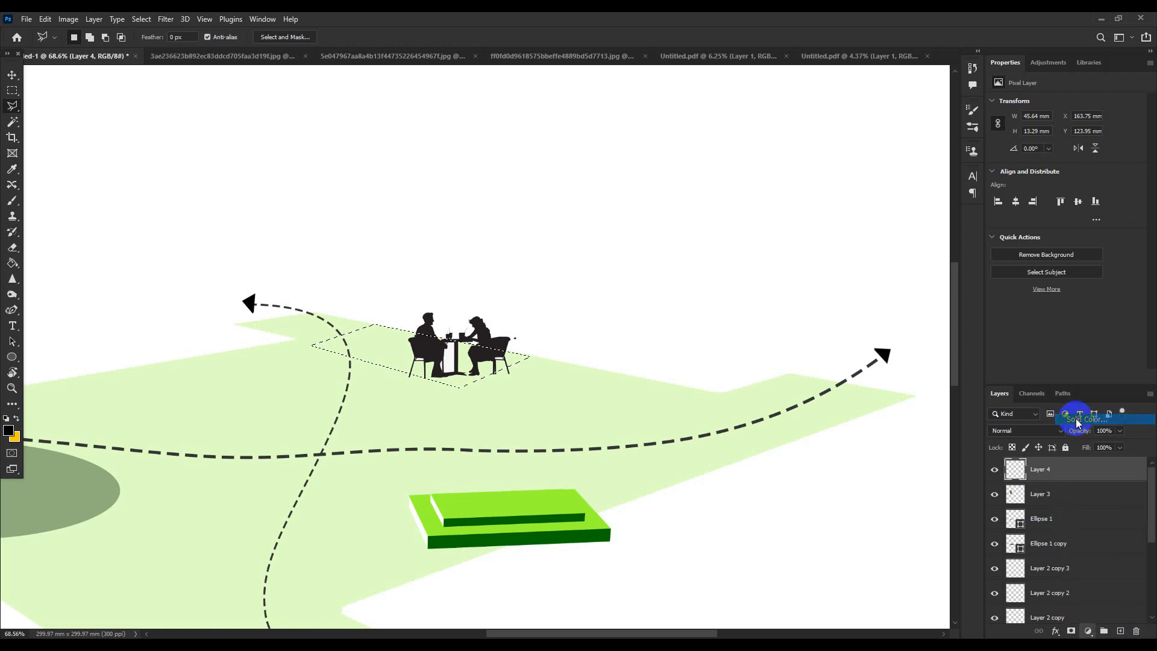
{"action": "left_click_drag", "start_coordinate": [862, 120], "coordinate": [825, 82]}
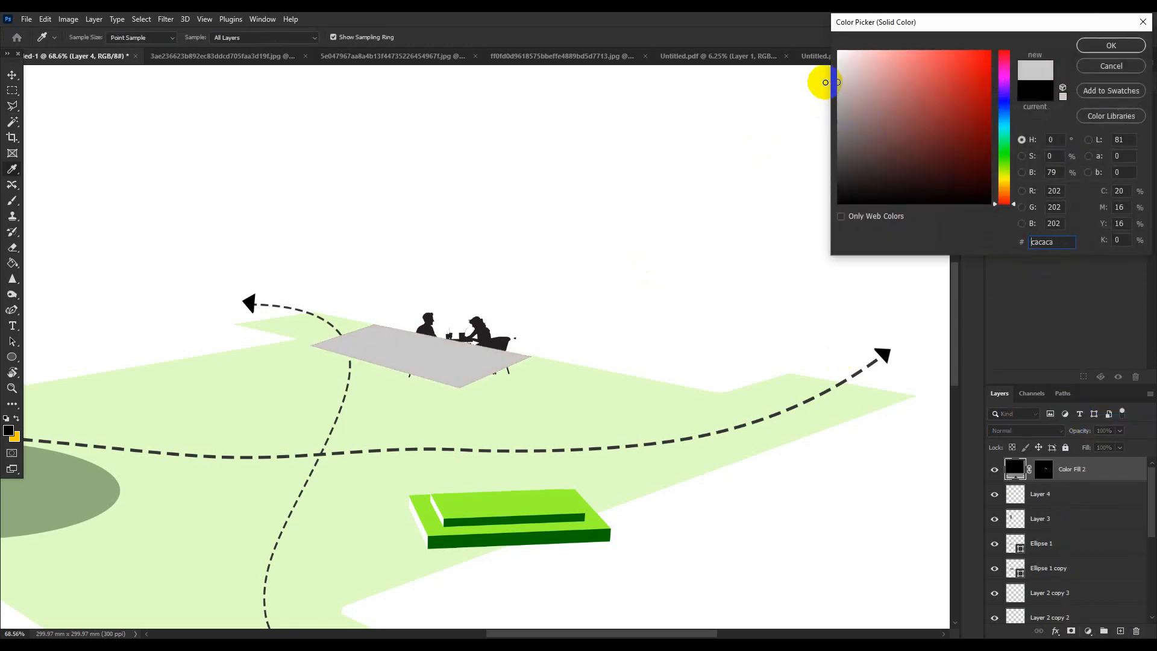
{"action": "left_click", "coordinate": [1111, 45]}
Order the grey fill layer beneath the seated couple and tree layers and reduce its opacity to 38%
{"action": "left_click_drag", "start_coordinate": [1104, 478], "coordinate": [1106, 524]}
{"action": "left_click", "coordinate": [1119, 430]}
{"action": "left_click_drag", "start_coordinate": [1091, 446], "coordinate": [1086, 445]}
{"action": "scroll", "coordinate": [660, 331], "scroll_direction": "down", "scroll_amount": 5}
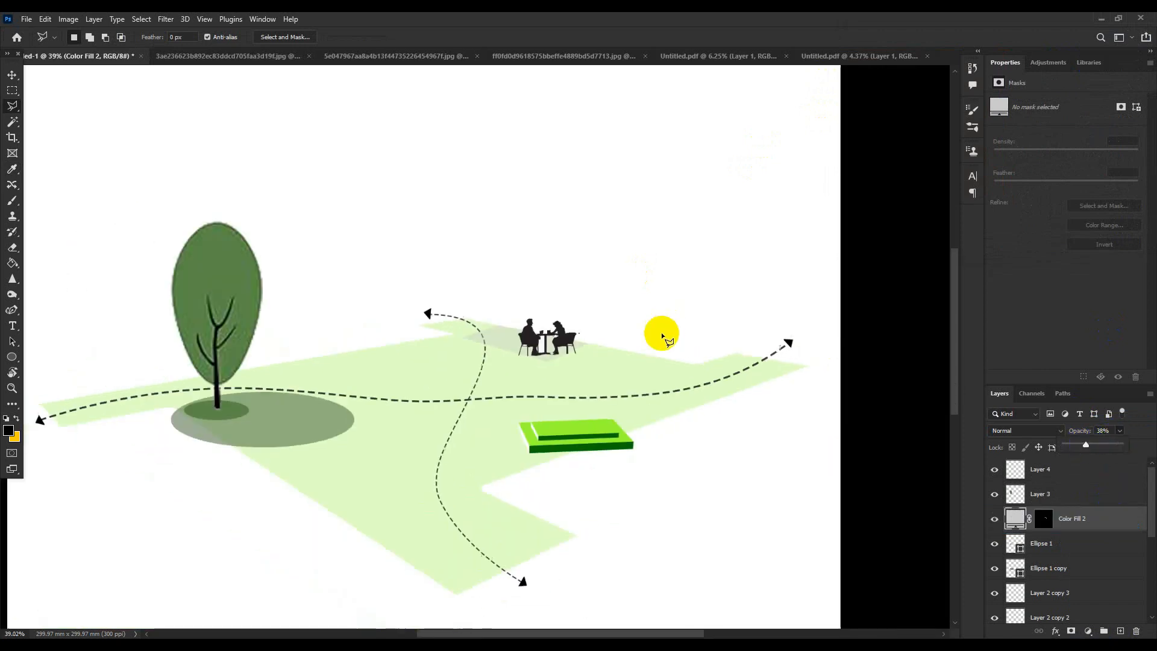
Remove the leftover white area beneath the seated couple's table using the Magic Wand
{"action": "scroll", "coordinate": [491, 302], "scroll_direction": "up", "scroll_amount": 3}
{"action": "key", "text": "w"}
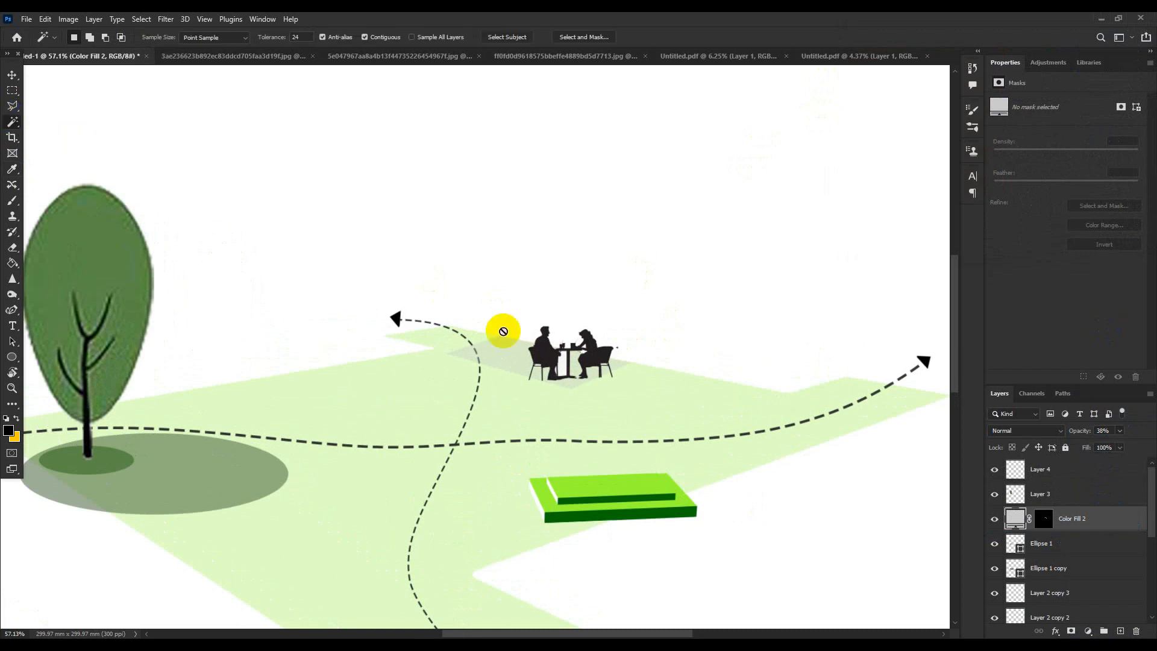
{"action": "left_click", "coordinate": [11, 74]}
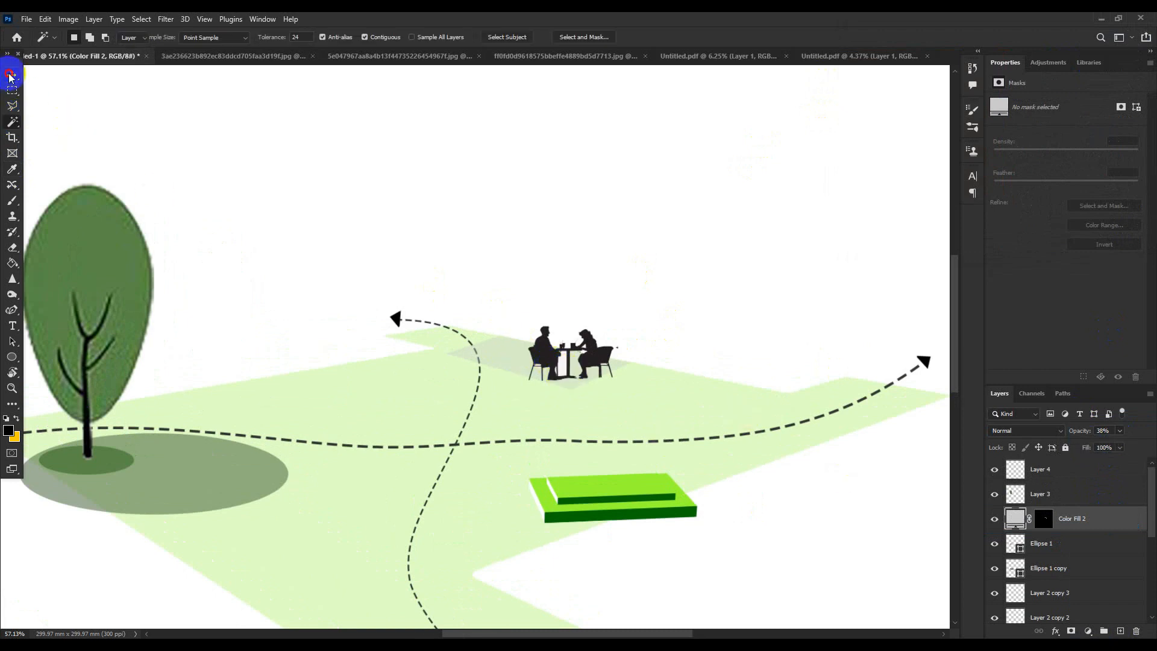
{"action": "left_click", "coordinate": [564, 360]}
{"action": "left_click", "coordinate": [12, 122]}
{"action": "left_click", "coordinate": [560, 370]}
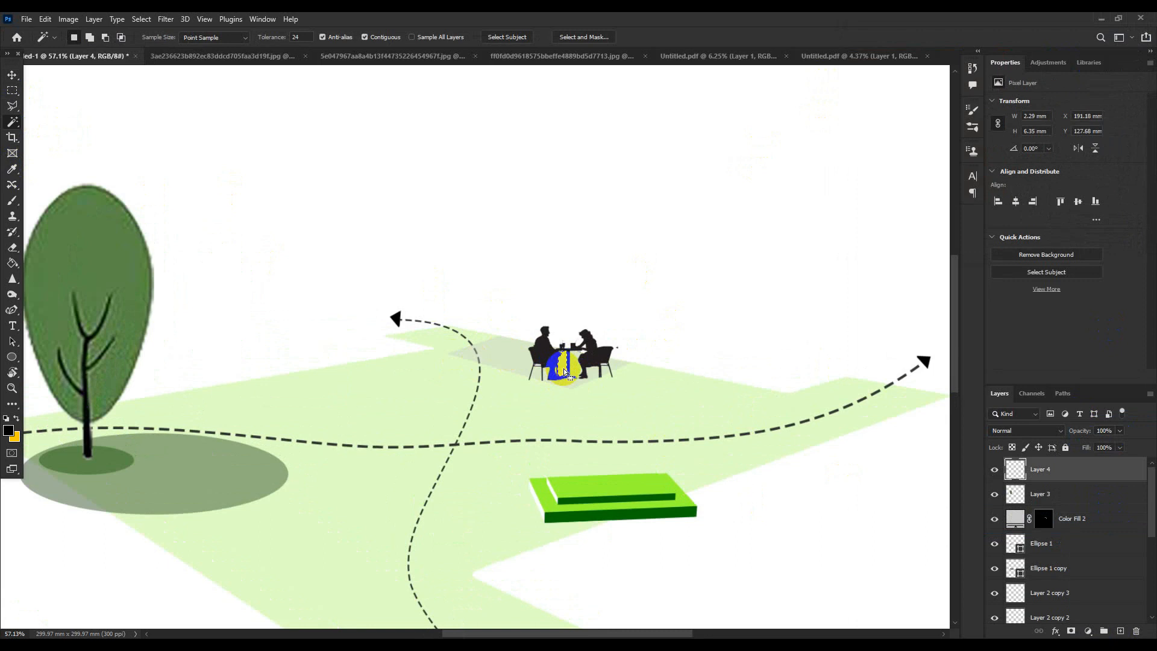
{"action": "scroll", "coordinate": [565, 372], "scroll_direction": "down", "scroll_amount": 2}
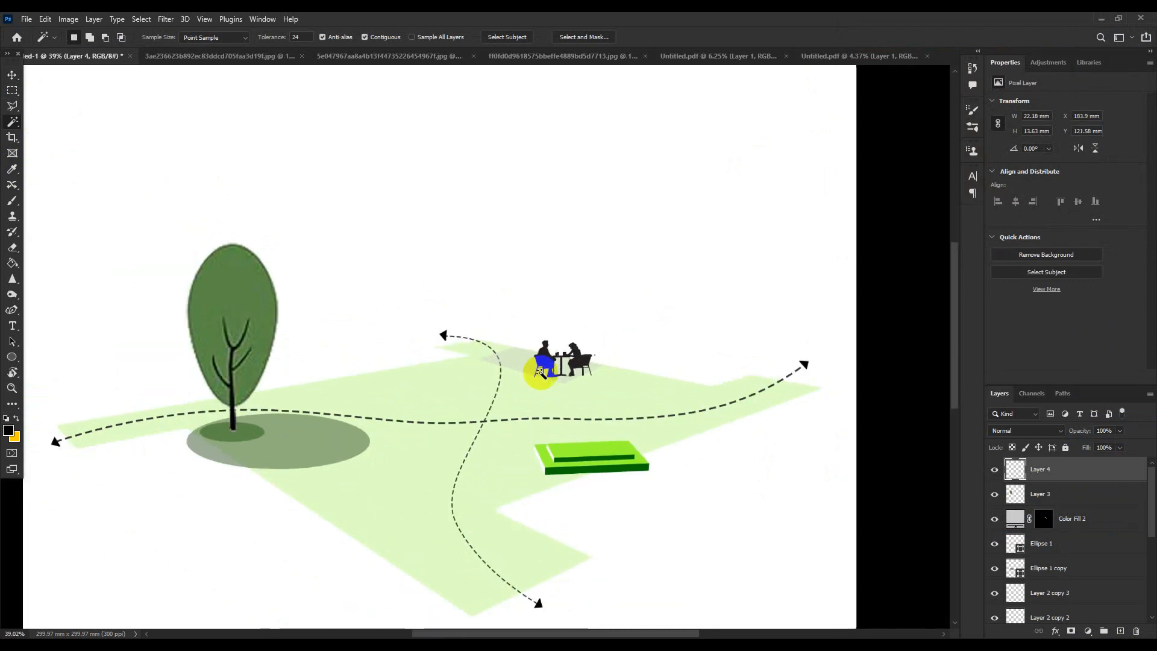
Outline the middle seated pair in the silhouette image's top row with the Polygonal Lasso and place it beside the first couple, about 12.5 by 9 mm
{"action": "left_click", "coordinate": [253, 57]}
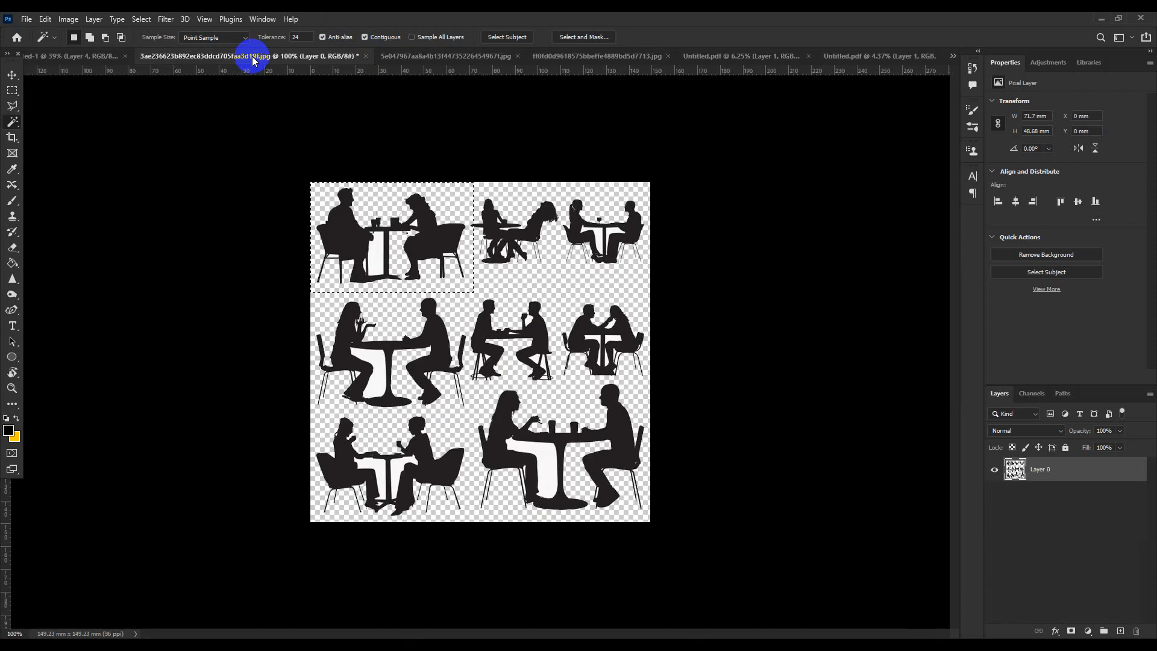
{"action": "left_click", "coordinate": [540, 222]}
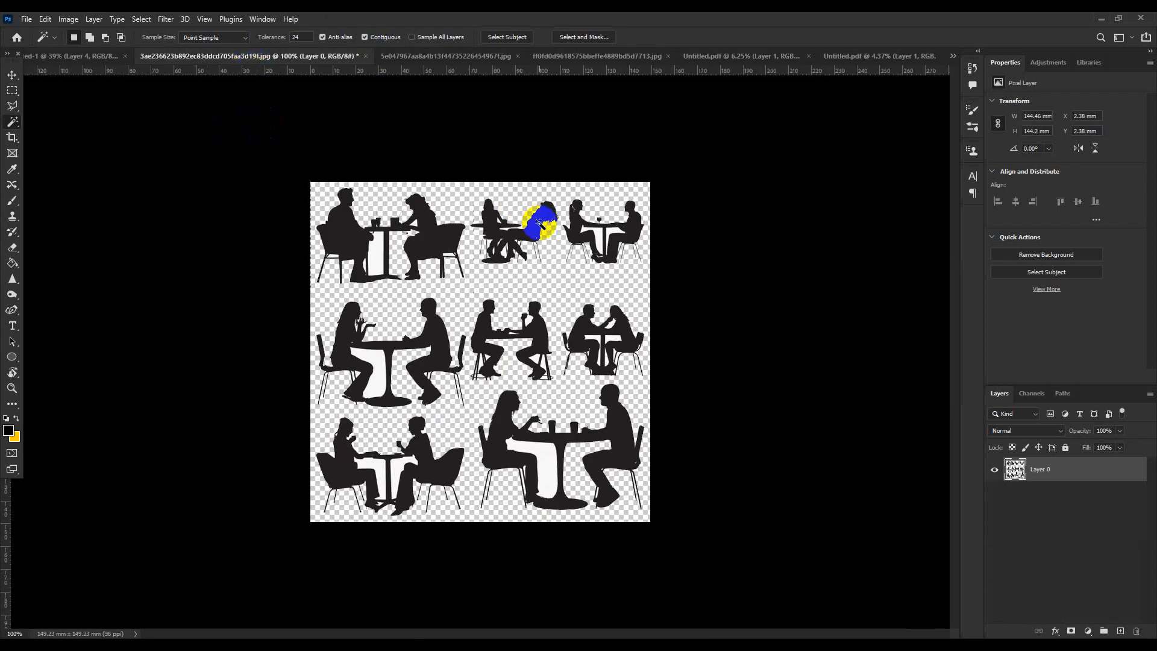
{"action": "left_click", "coordinate": [12, 90]}
{"action": "scroll", "coordinate": [555, 228], "scroll_direction": "up", "scroll_amount": 4}
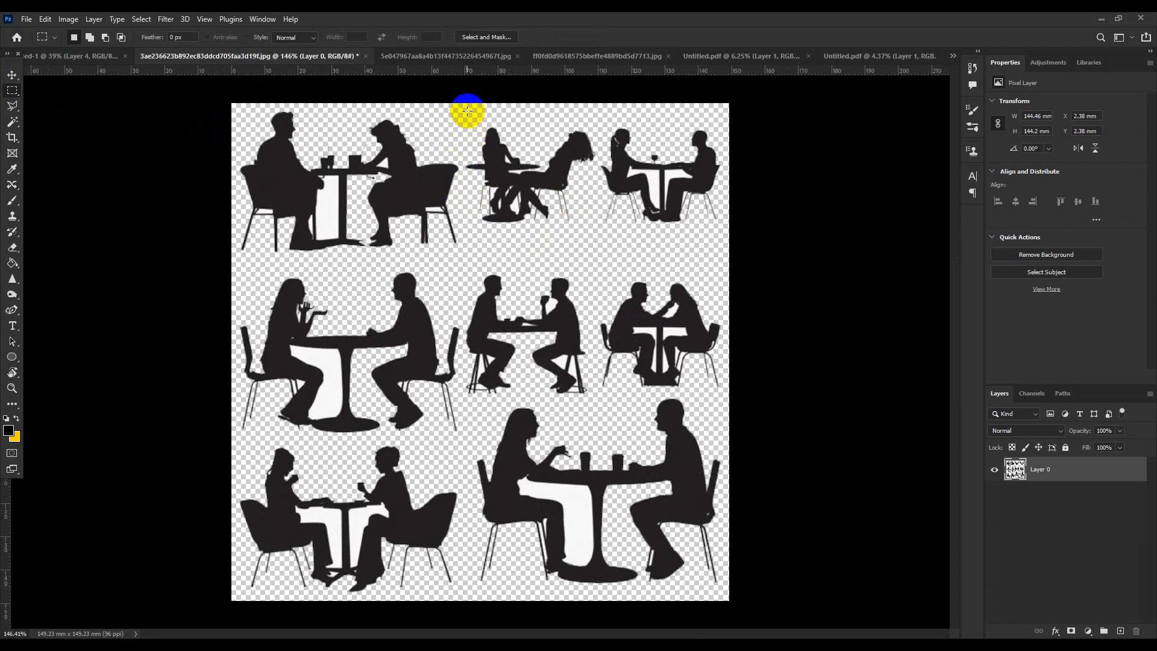
{"action": "left_click", "coordinate": [12, 105]}
{"action": "left_click", "coordinate": [453, 121]}
{"action": "left_click", "coordinate": [463, 192]}
{"action": "left_click", "coordinate": [490, 228]}
{"action": "left_click", "coordinate": [591, 226]}
{"action": "left_click", "coordinate": [601, 154]}
{"action": "left_click", "coordinate": [595, 114]}
{"action": "left_click", "coordinate": [539, 102]}
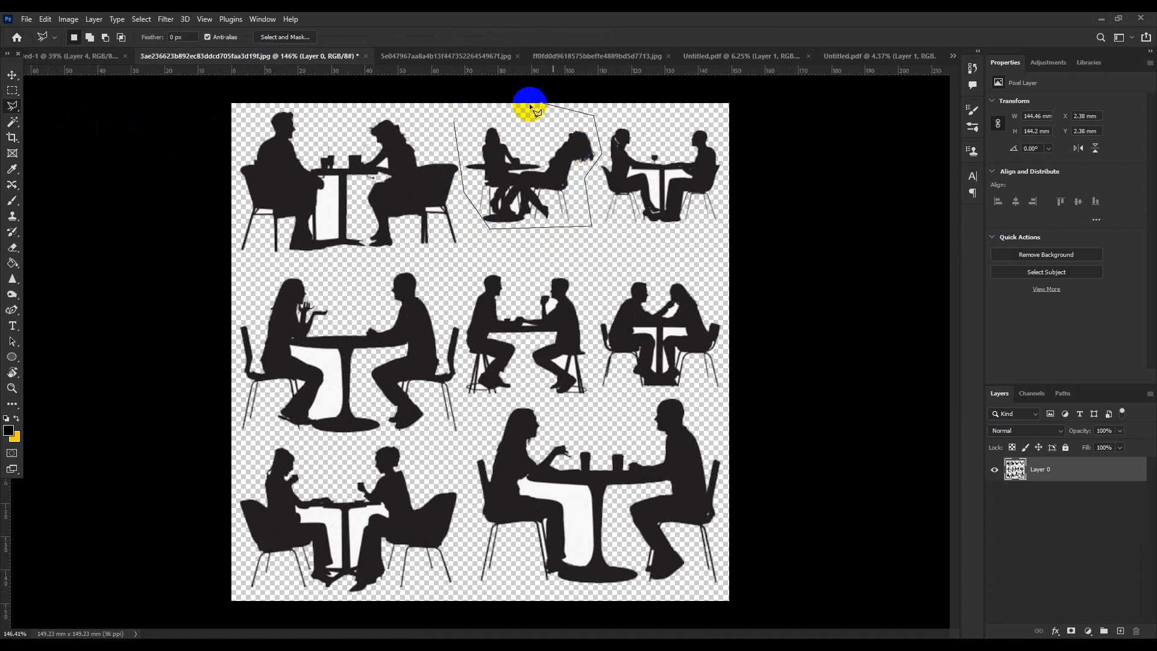
{"action": "left_click", "coordinate": [458, 123]}
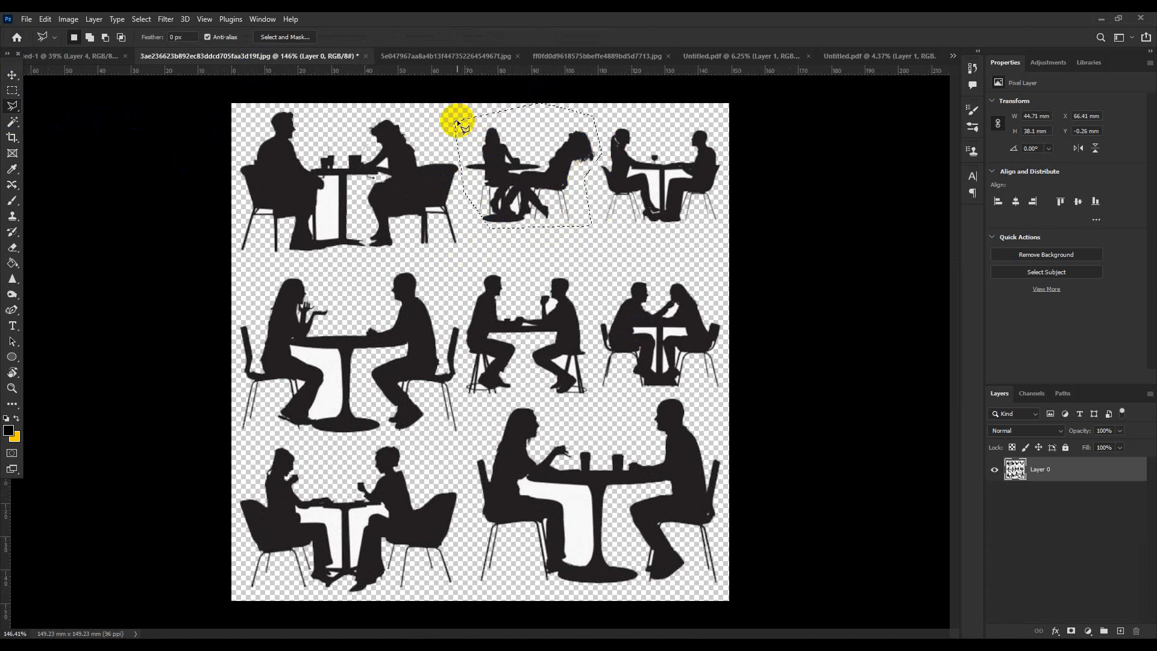
{"action": "key", "text": "v"}
{"action": "mouse_move", "coordinate": [516, 155]}
{"action": "left_mouse_down"}
{"action": "mouse_move", "coordinate": [194, 38]}
{"action": "mouse_move", "coordinate": [77, 52]}
{"action": "mouse_move", "coordinate": [119, 57]}
{"action": "mouse_move", "coordinate": [501, 317]}
{"action": "mouse_move", "coordinate": [525, 360]}
{"action": "left_mouse_up"}
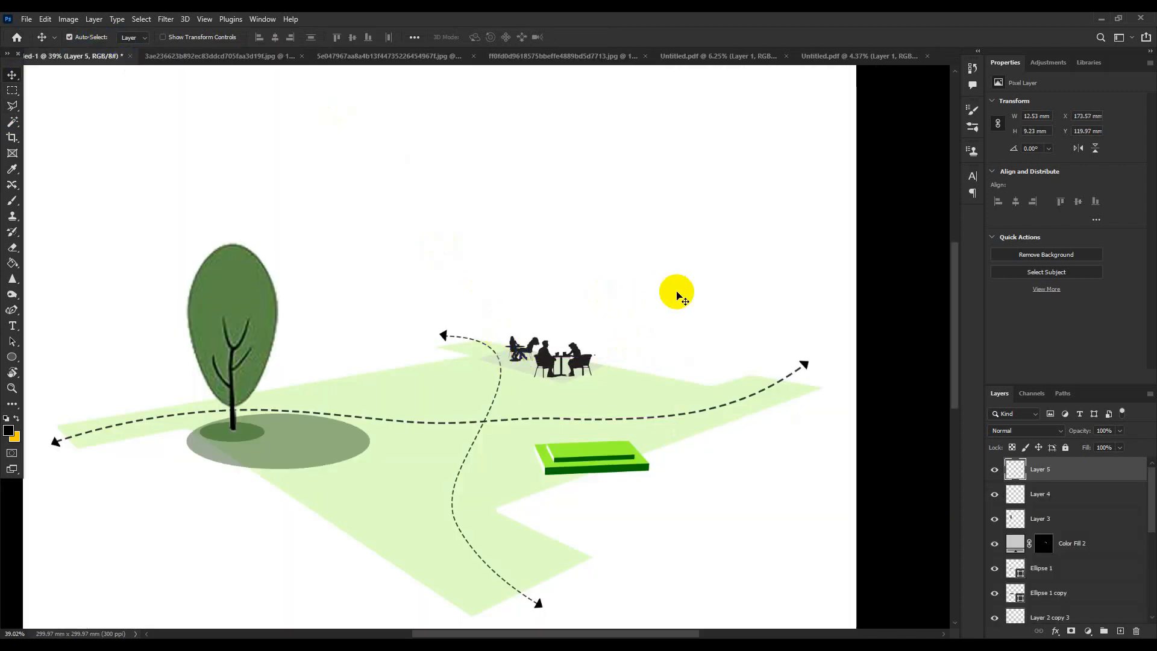
Return to the children silhouette image and clear its selection
{"action": "left_click", "coordinate": [211, 56]}
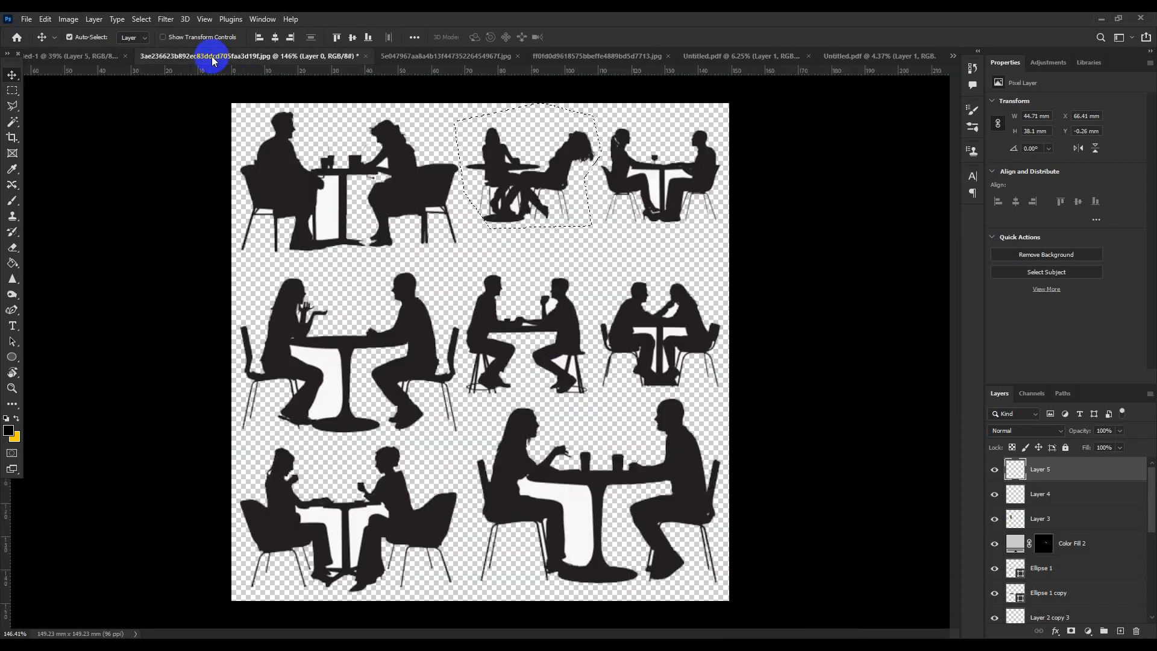
{"action": "left_click", "coordinate": [416, 60]}
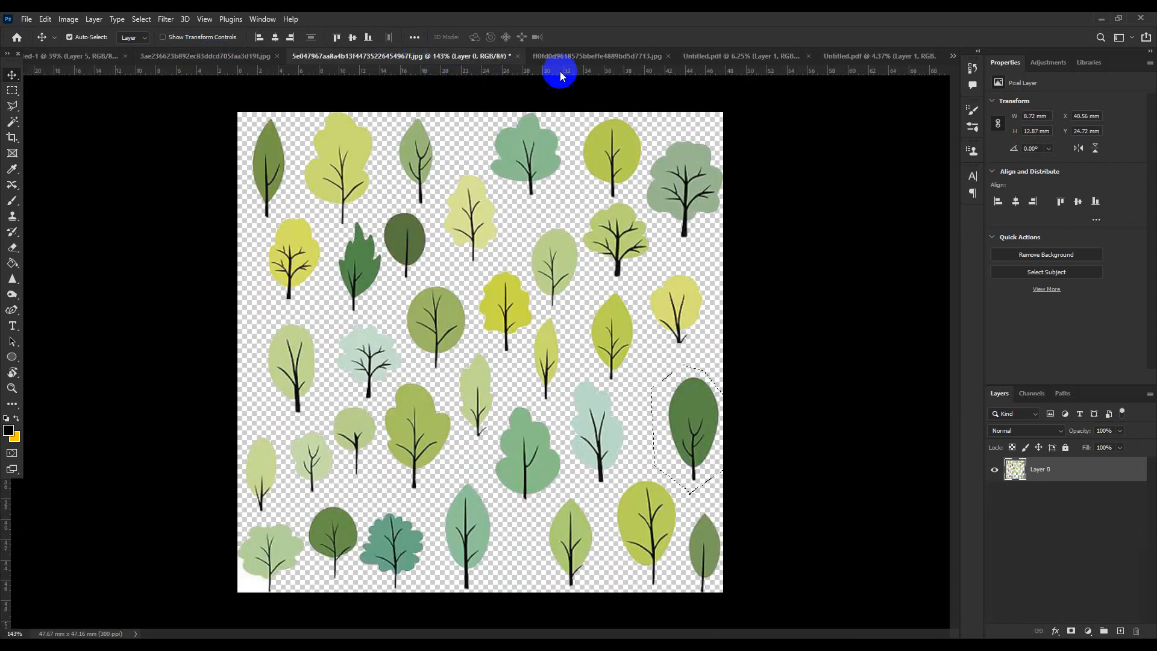
{"action": "left_click", "coordinate": [580, 55]}
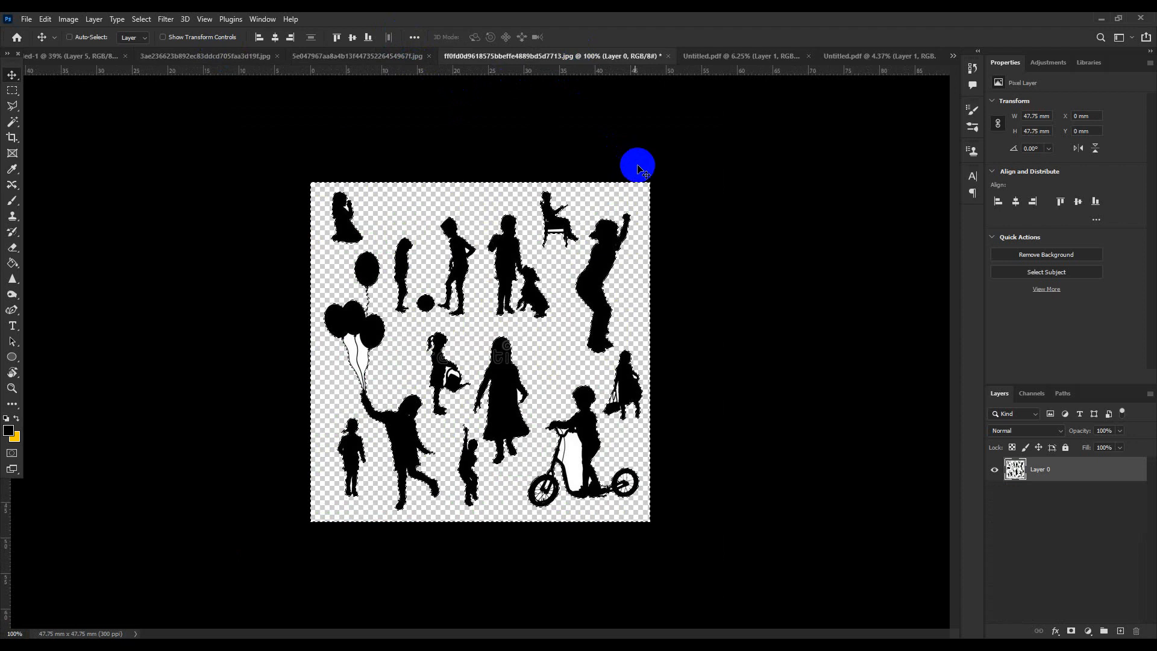
{"action": "key", "text": "ctrl+d"}
Outline the child riding a scooter in the silhouette image with the Polygonal Lasso
{"action": "left_click", "coordinate": [12, 105]}
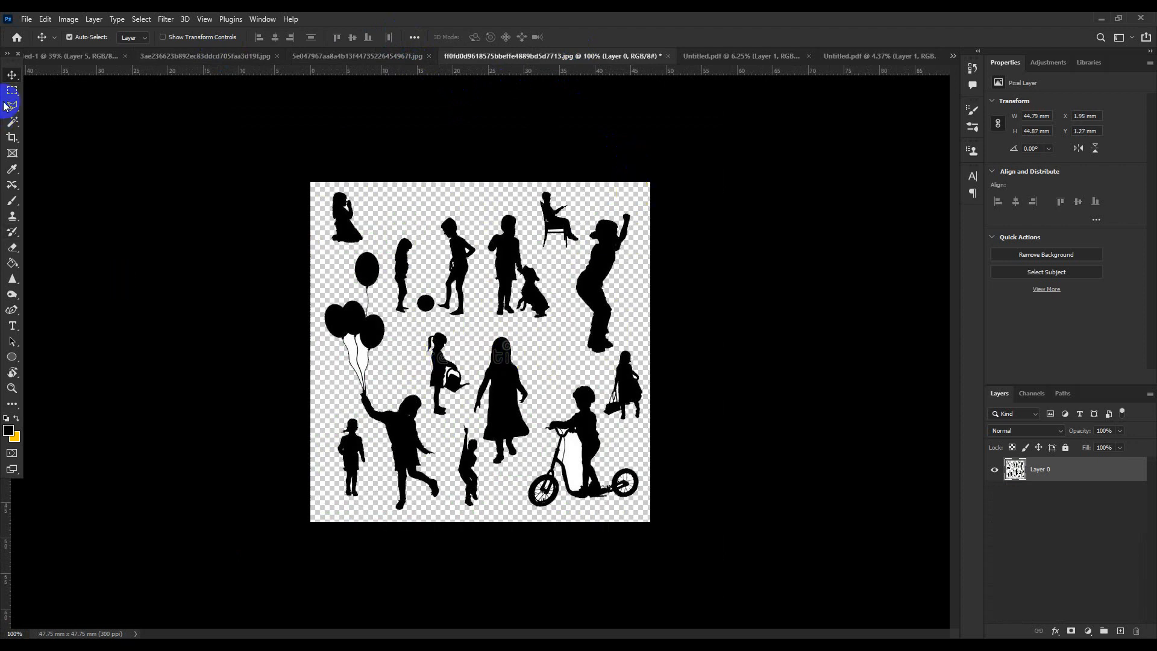
{"action": "left_click", "coordinate": [94, 120]}
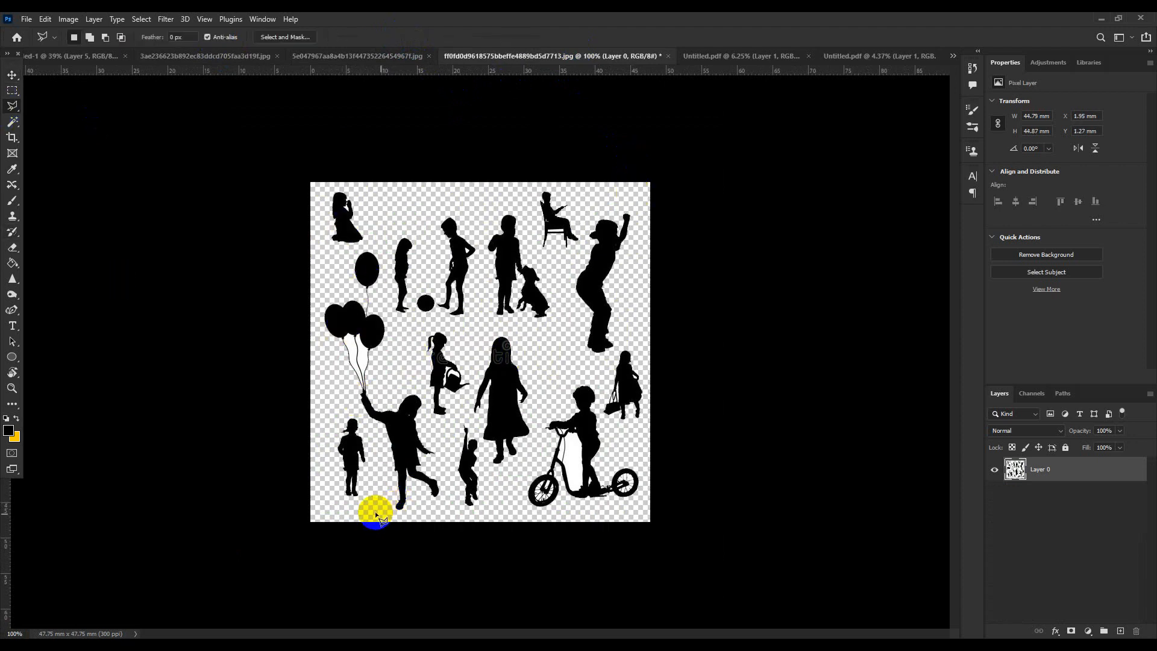
{"action": "left_click", "coordinate": [603, 505]}
{"action": "left_click", "coordinate": [520, 507]}
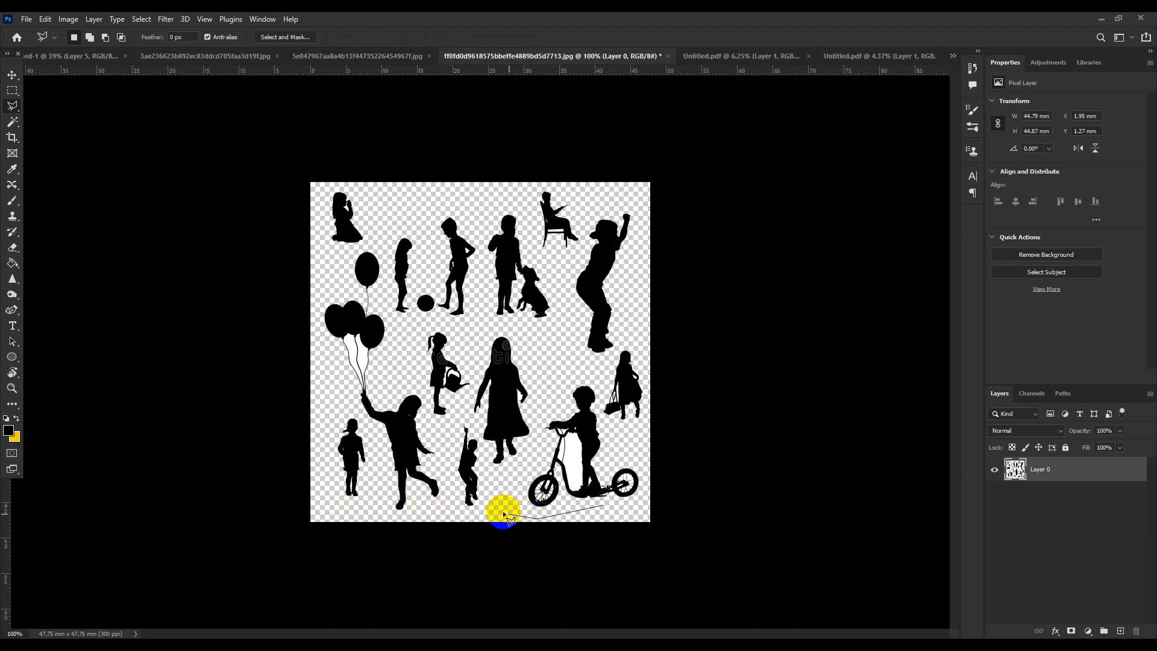
{"action": "left_click", "coordinate": [540, 436]}
{"action": "left_click", "coordinate": [540, 388]}
{"action": "left_click", "coordinate": [576, 371]}
{"action": "left_click", "coordinate": [599, 387]}
{"action": "left_click", "coordinate": [628, 452]}
{"action": "left_click", "coordinate": [648, 473]}
{"action": "left_click", "coordinate": [602, 511]}
Place the scooter child in the site diagram above the green block, sized about 8.8 by 9.7 mm
{"action": "key", "text": "v"}
{"action": "mouse_move", "coordinate": [588, 467]}
{"action": "left_mouse_down"}
{"action": "mouse_move", "coordinate": [18, 40]}
{"action": "mouse_move", "coordinate": [470, 297]}
{"action": "mouse_move", "coordinate": [571, 415]}
{"action": "mouse_move", "coordinate": [565, 402]}
{"action": "mouse_move", "coordinate": [555, 419]}
{"action": "mouse_move", "coordinate": [572, 375]}
{"action": "mouse_move", "coordinate": [554, 408]}
{"action": "left_mouse_up"}
{"action": "key", "text": "ctrl+t"}
{"action": "left_click", "coordinate": [596, 38]}
Remove the white area inside the scooter using the Magic Wand
{"action": "left_click", "coordinate": [13, 122]}
{"action": "scroll", "coordinate": [550, 432], "scroll_direction": "up", "scroll_amount": 5}
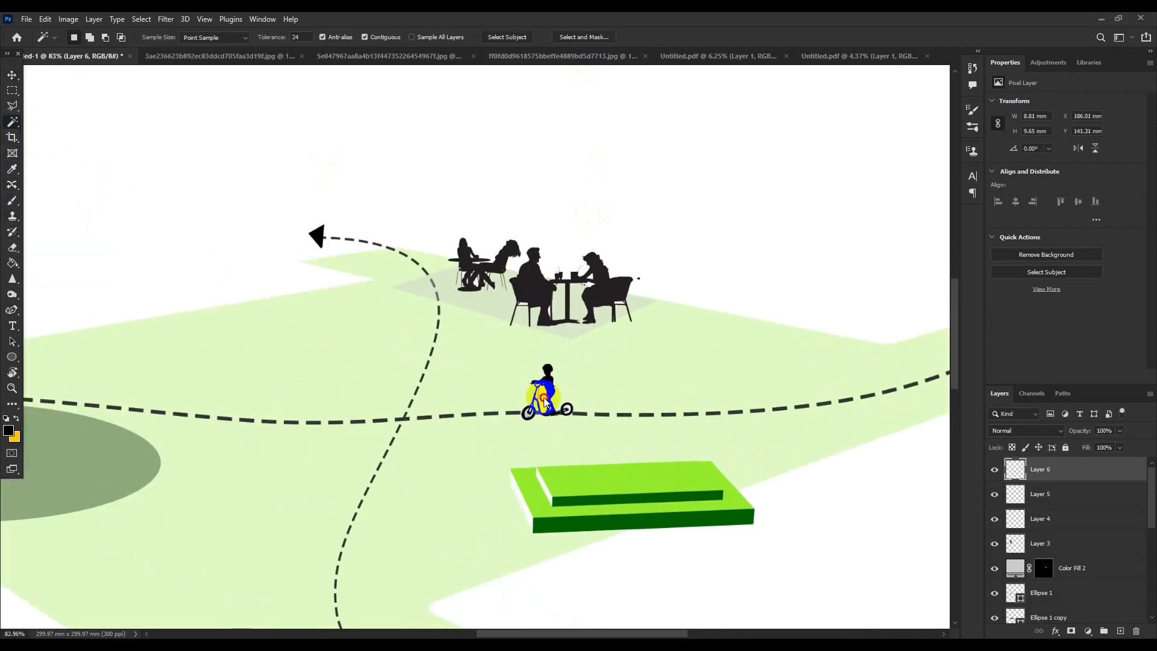
{"action": "scroll", "coordinate": [528, 430], "scroll_direction": "down", "scroll_amount": 3}
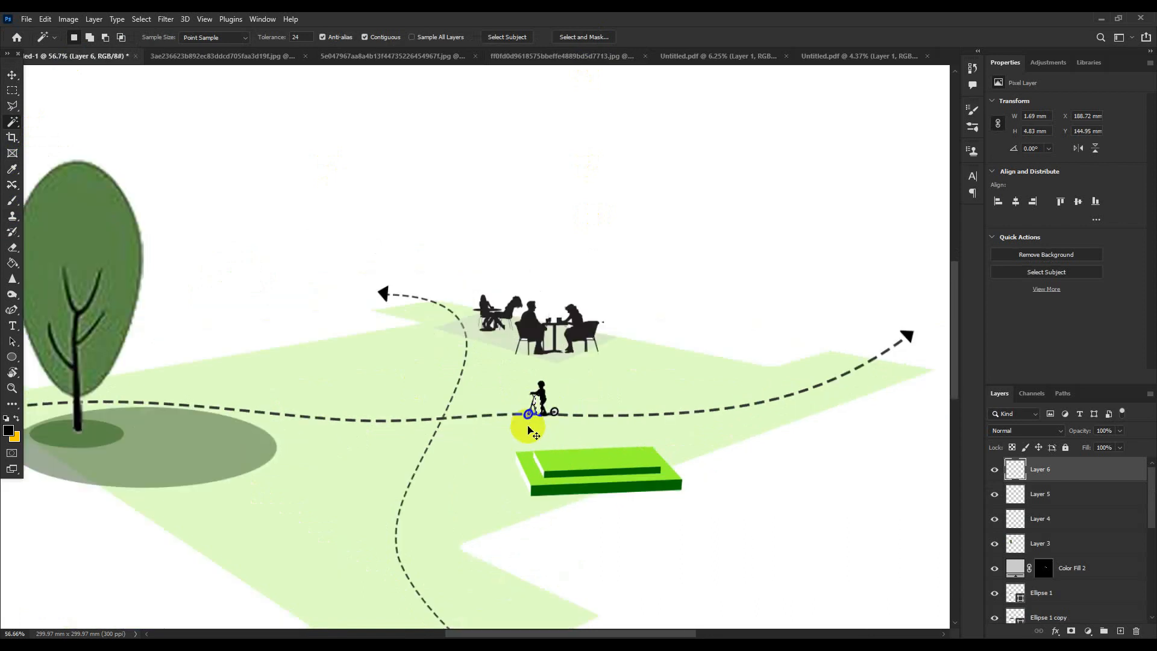
Enlarge the scooter child to 140.41% and move it down to just above the green block
{"action": "key", "text": "ctrl+t"}
{"action": "left_click_drag", "start_coordinate": [559, 377], "coordinate": [581, 370]}
{"action": "left_click", "coordinate": [596, 38]}
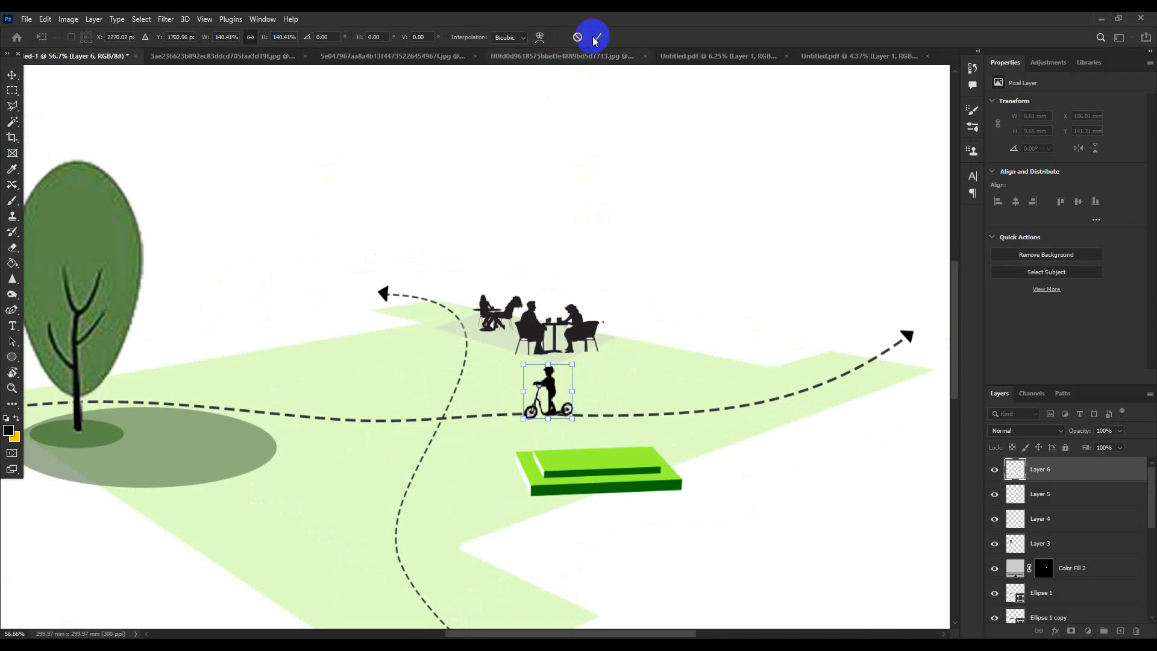
{"action": "key", "text": "w"}
{"action": "scroll", "coordinate": [530, 264], "scroll_direction": "down", "scroll_amount": 3}
{"action": "scroll", "coordinate": [537, 245], "scroll_direction": "up", "scroll_amount": 2}
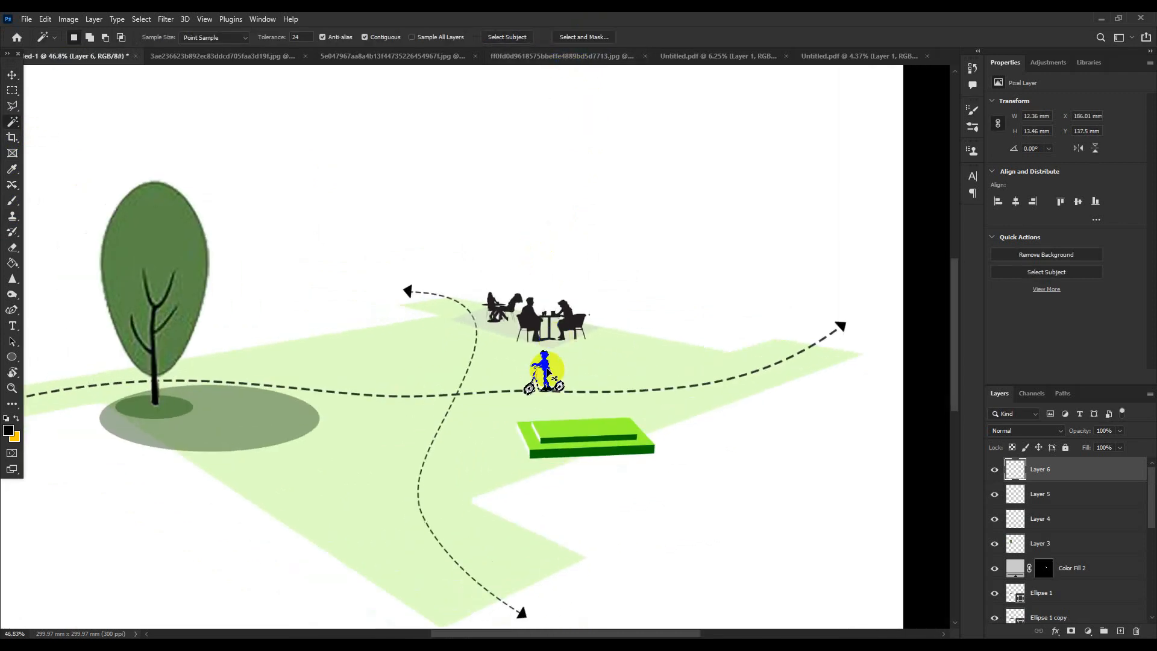
{"action": "key", "text": "v"}
{"action": "left_click_drag", "start_coordinate": [547, 369], "coordinate": [548, 387]}
Outline the small standing child at the silhouette image's lower-left corner with the Polygonal Lasso and place it on the green ground below the tree's shadow
{"action": "left_click", "coordinate": [261, 38]}
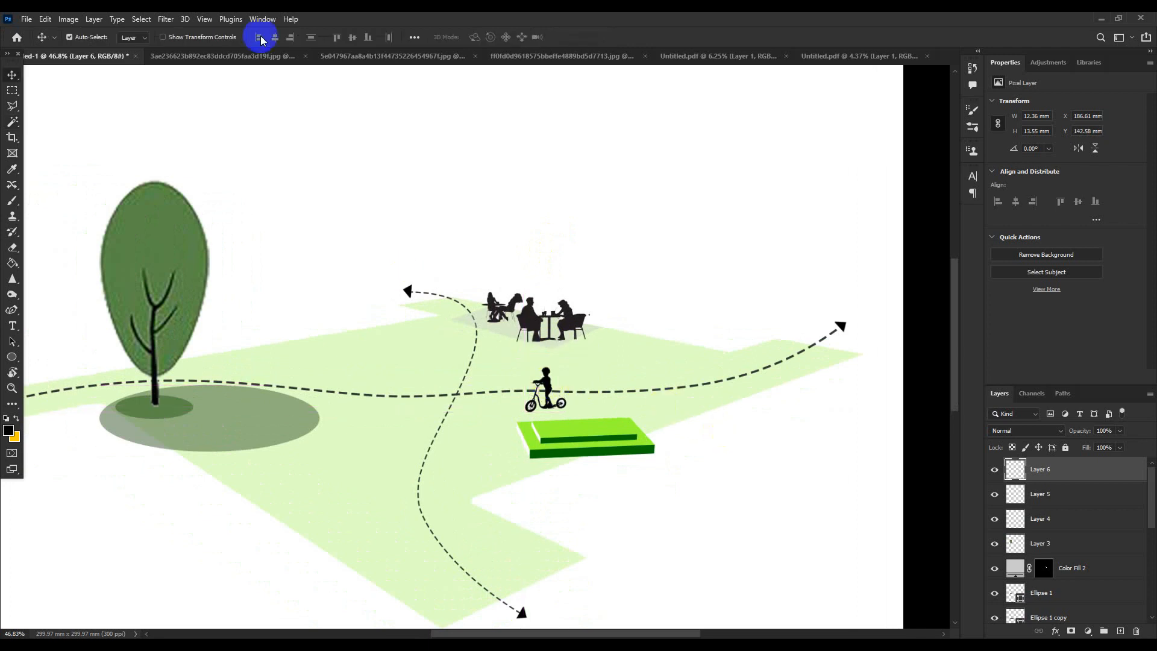
{"action": "left_click", "coordinate": [374, 56]}
{"action": "left_click", "coordinate": [564, 56]}
{"action": "left_click", "coordinate": [599, 304]}
{"action": "left_click", "coordinate": [406, 422]}
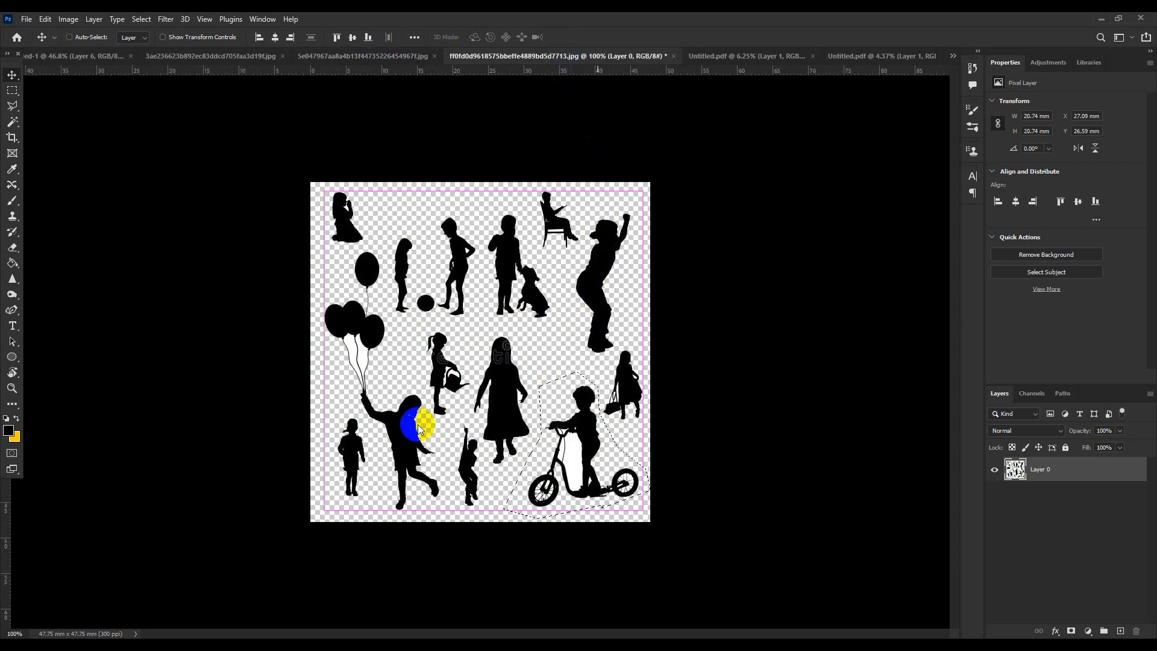
{"action": "left_click", "coordinate": [610, 408]}
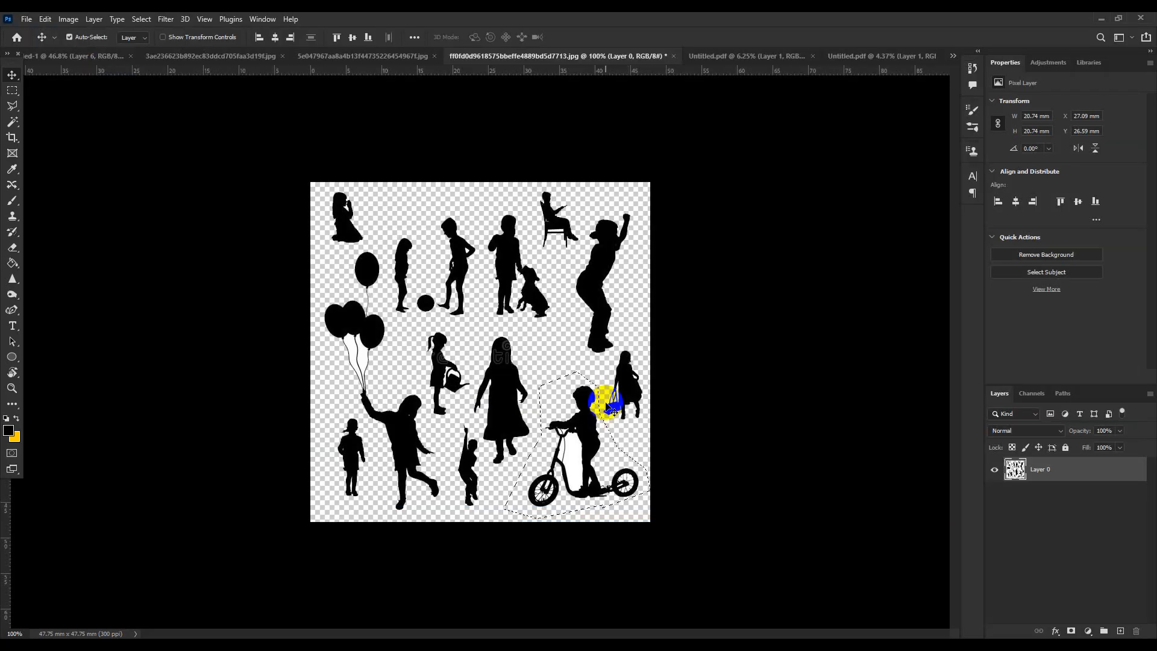
{"action": "left_click", "coordinate": [14, 107]}
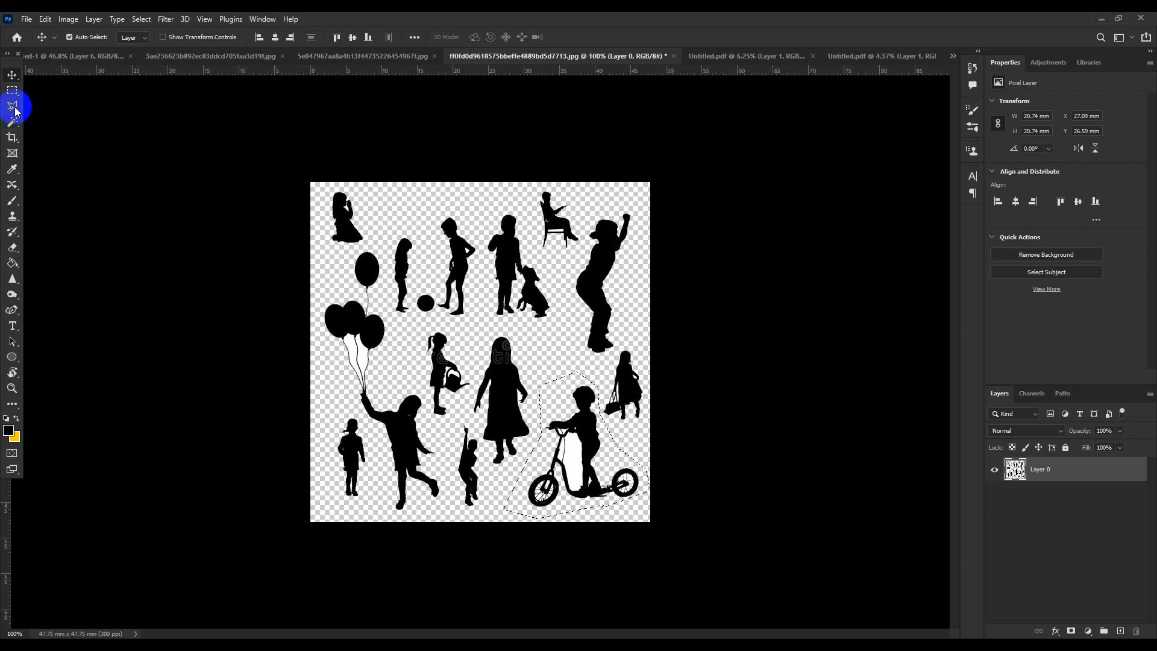
{"action": "left_click", "coordinate": [376, 510]}
{"action": "left_click", "coordinate": [377, 454]}
{"action": "left_click", "coordinate": [335, 411]}
{"action": "key", "text": "ctrl+plus"}
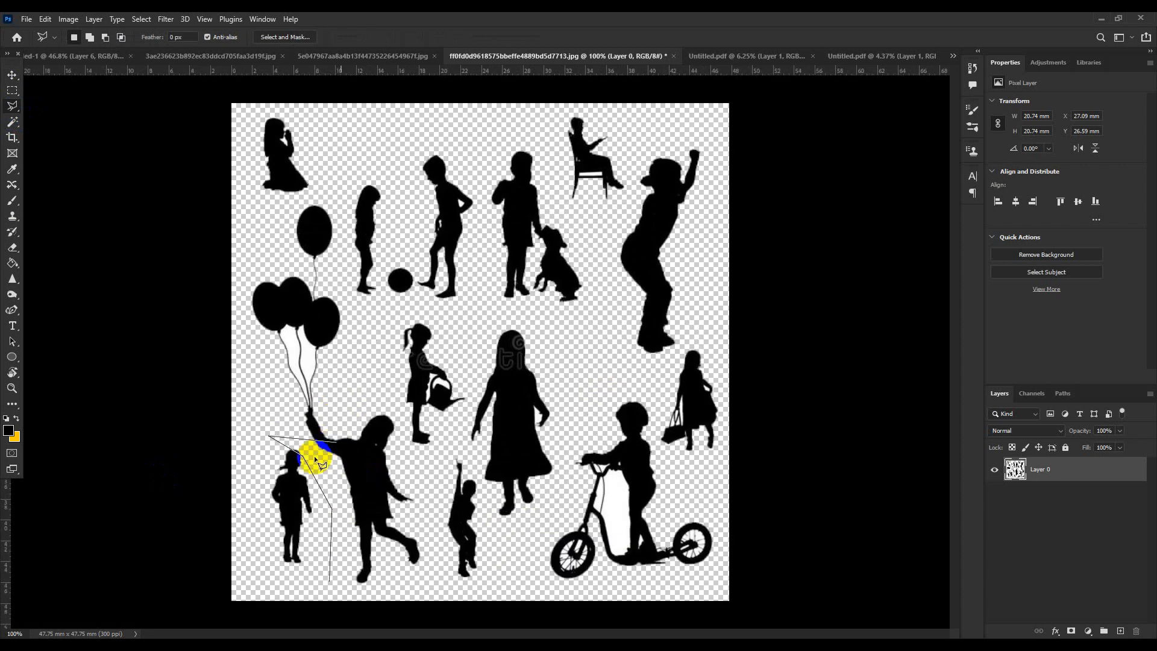
{"action": "left_click", "coordinate": [257, 434]}
{"action": "left_click", "coordinate": [240, 506]}
{"action": "left_click", "coordinate": [268, 560]}
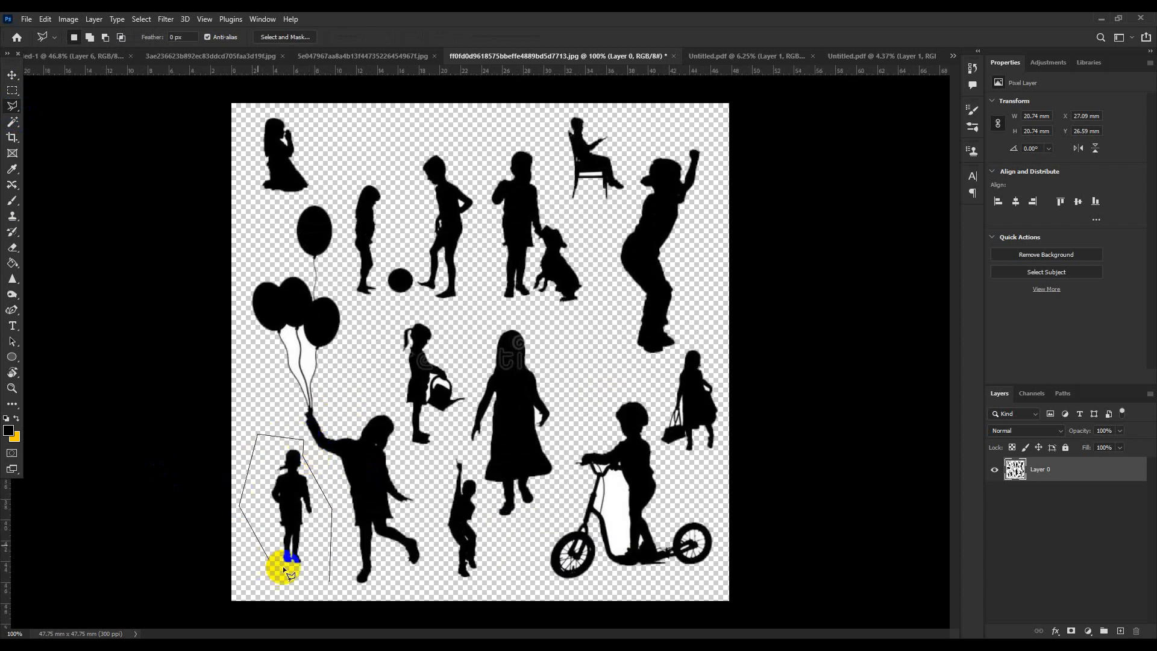
{"action": "left_click", "coordinate": [331, 579]}
{"action": "key", "text": "v"}
{"action": "mouse_move", "coordinate": [293, 517]}
{"action": "left_mouse_down"}
{"action": "mouse_move", "coordinate": [118, 21]}
{"action": "mouse_move", "coordinate": [60, 52]}
{"action": "mouse_move", "coordinate": [395, 483]}
{"action": "left_mouse_up"}
Close the tree image and the seated-couples silhouette image without saving them
{"action": "left_click", "coordinate": [354, 56]}
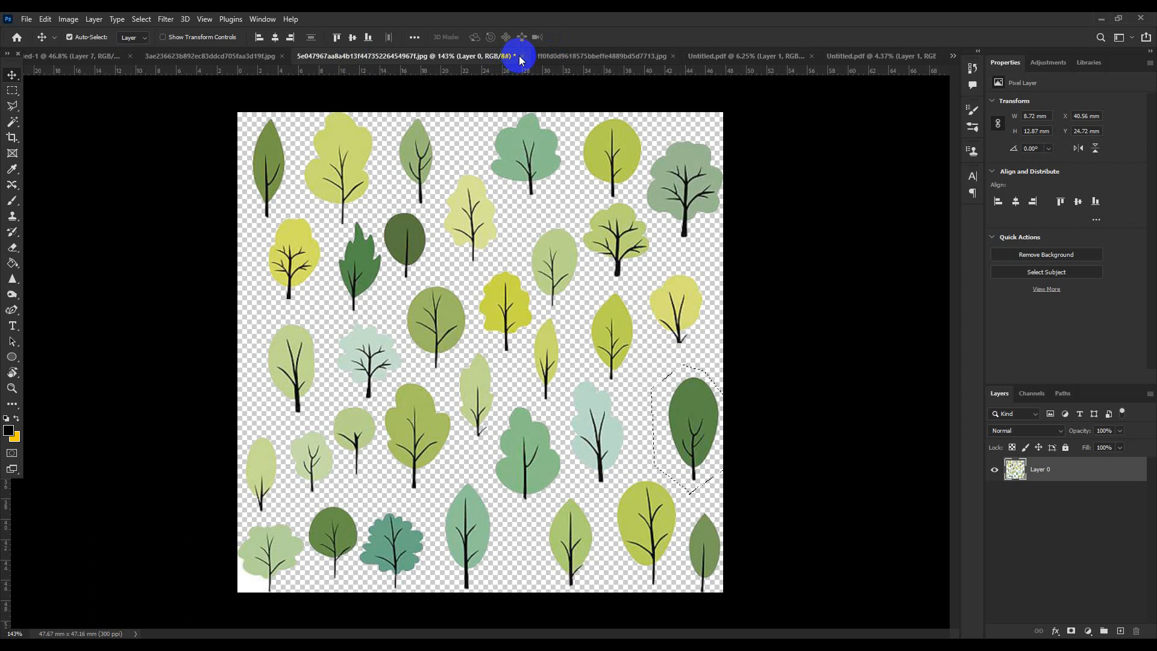
{"action": "left_click", "coordinate": [522, 56]}
{"action": "left_click", "coordinate": [573, 259]}
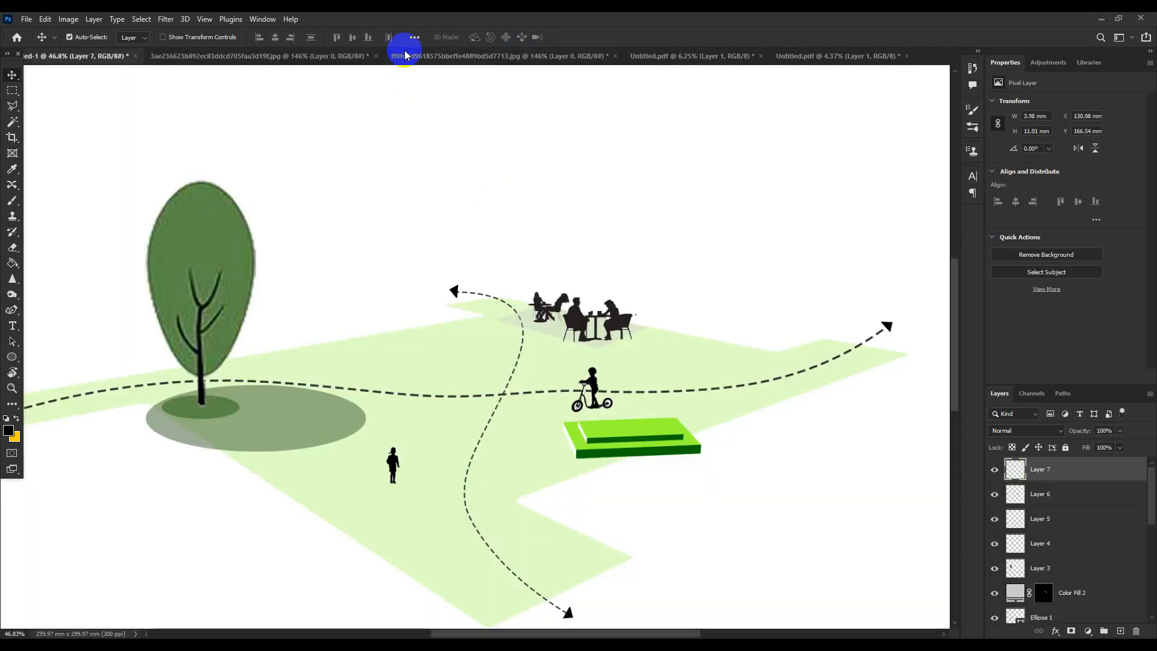
{"action": "left_click", "coordinate": [420, 56]}
{"action": "left_click", "coordinate": [299, 56]}
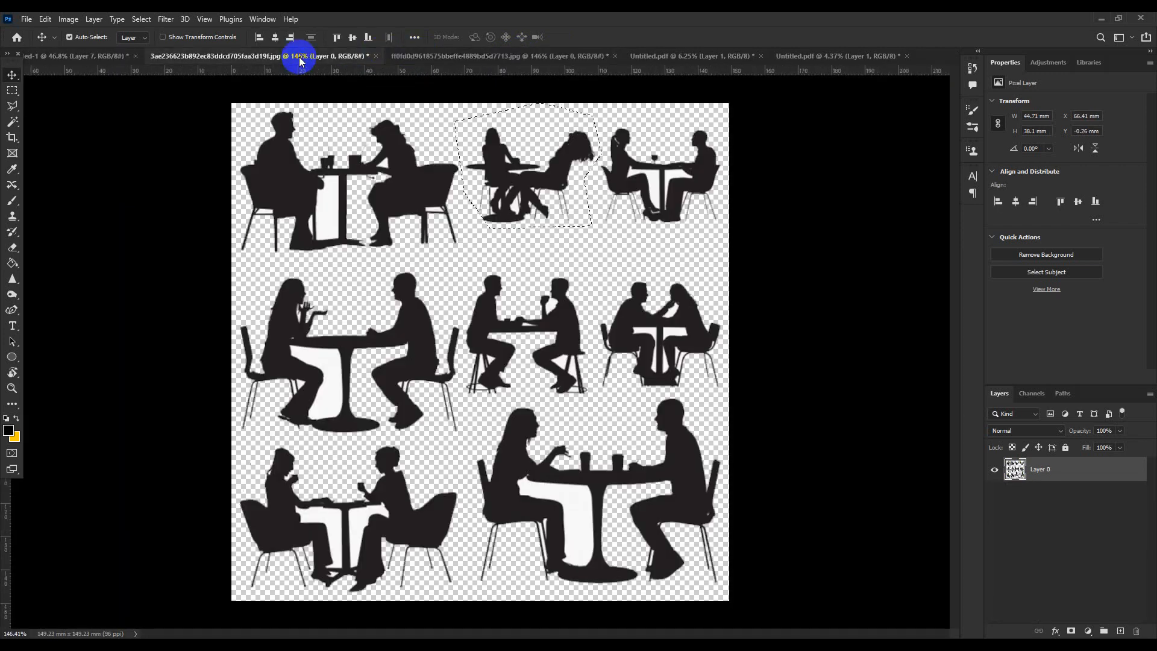
{"action": "left_click", "coordinate": [377, 57]}
{"action": "left_click", "coordinate": [575, 261]}
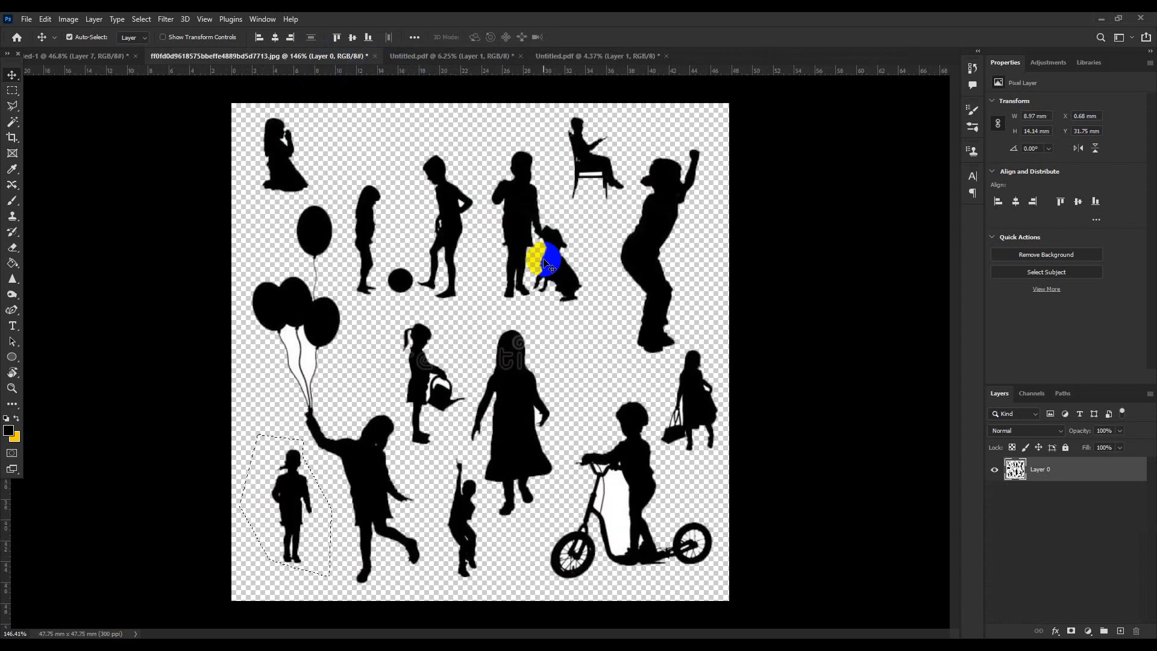
Outline the girl carrying a bag with the Polygonal Lasso and place her above the long dashed path, to the right of the tree
{"action": "left_click", "coordinate": [13, 106]}
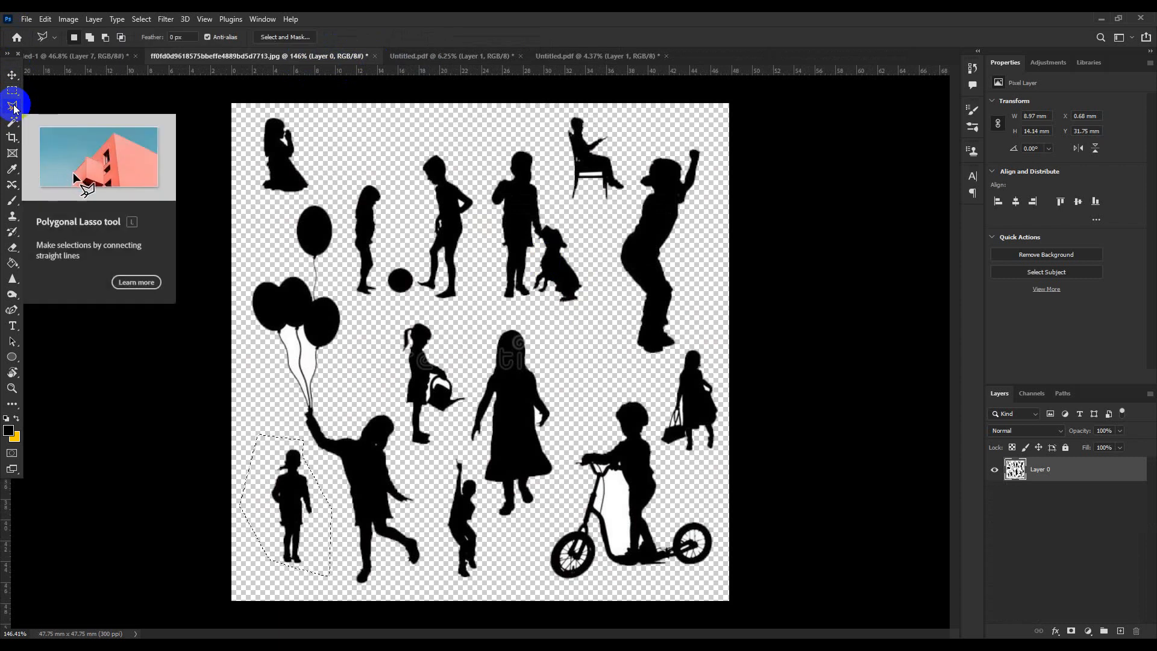
{"action": "left_click", "coordinate": [689, 465]}
{"action": "left_click", "coordinate": [731, 447]}
{"action": "left_click", "coordinate": [668, 364]}
{"action": "left_click", "coordinate": [657, 441]}
{"action": "left_click", "coordinate": [689, 447]}
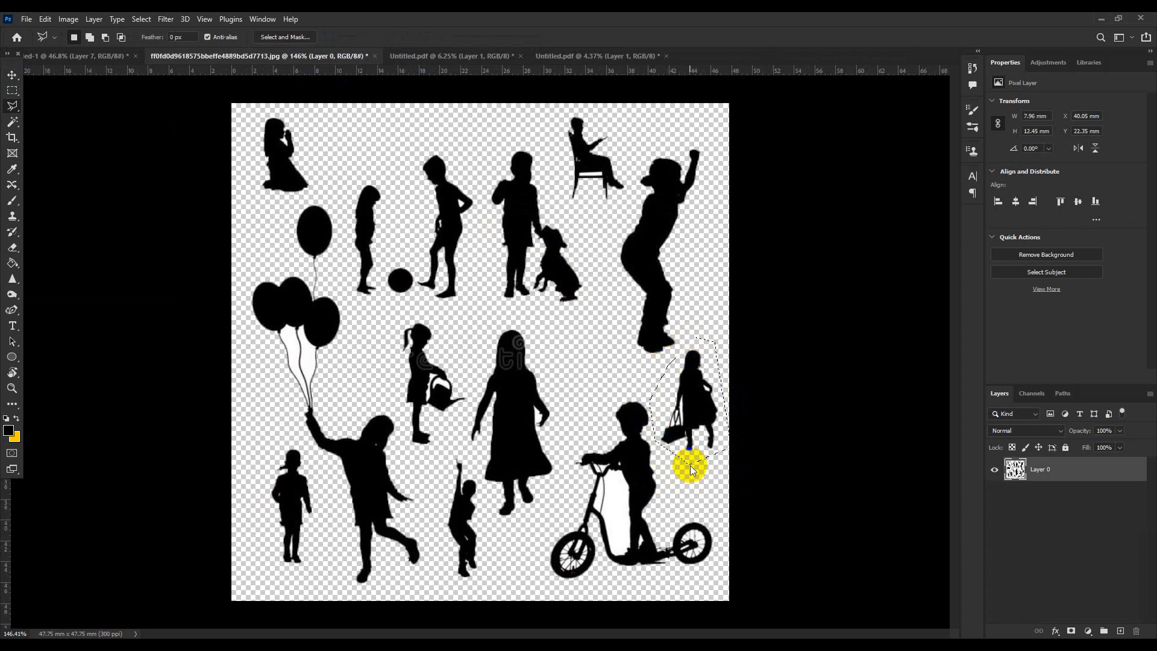
{"action": "left_click", "coordinate": [691, 469]}
{"action": "key", "text": "v"}
{"action": "mouse_move", "coordinate": [693, 401]}
{"action": "left_mouse_down"}
{"action": "mouse_move", "coordinate": [91, 64]}
{"action": "mouse_move", "coordinate": [513, 307]}
{"action": "mouse_move", "coordinate": [459, 427]}
{"action": "left_mouse_up"}
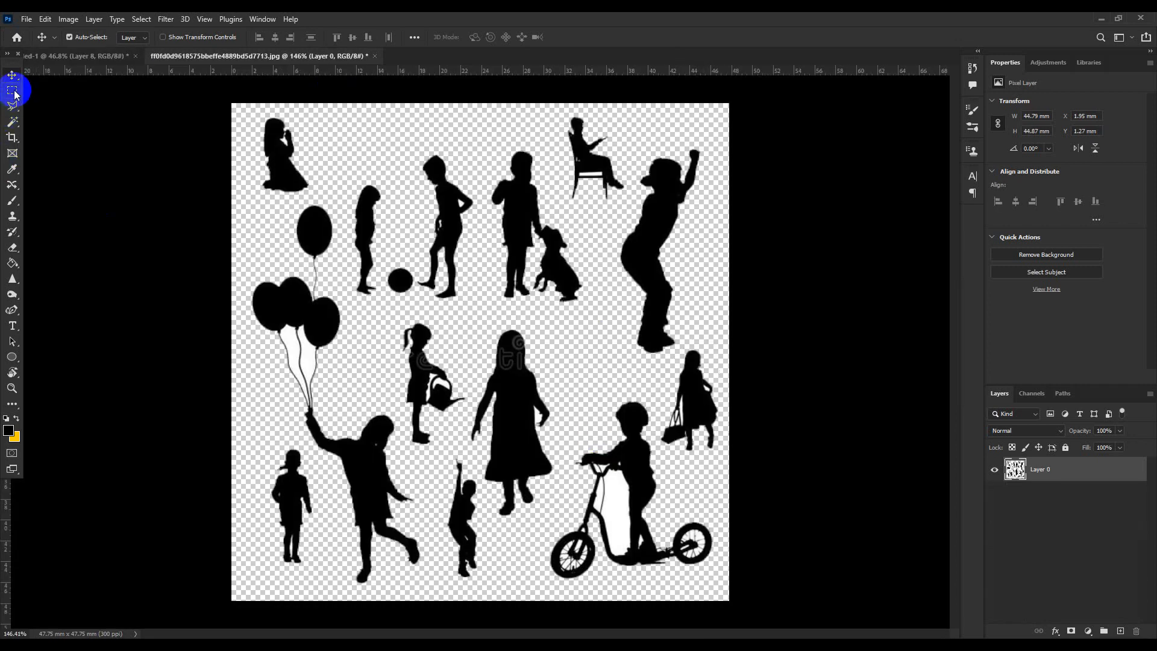
{"action": "left_click", "coordinate": [12, 91]}
{"action": "left_click_drag", "start_coordinate": [480, 140], "coordinate": [478, 274]}
{"action": "key", "text": "v"}
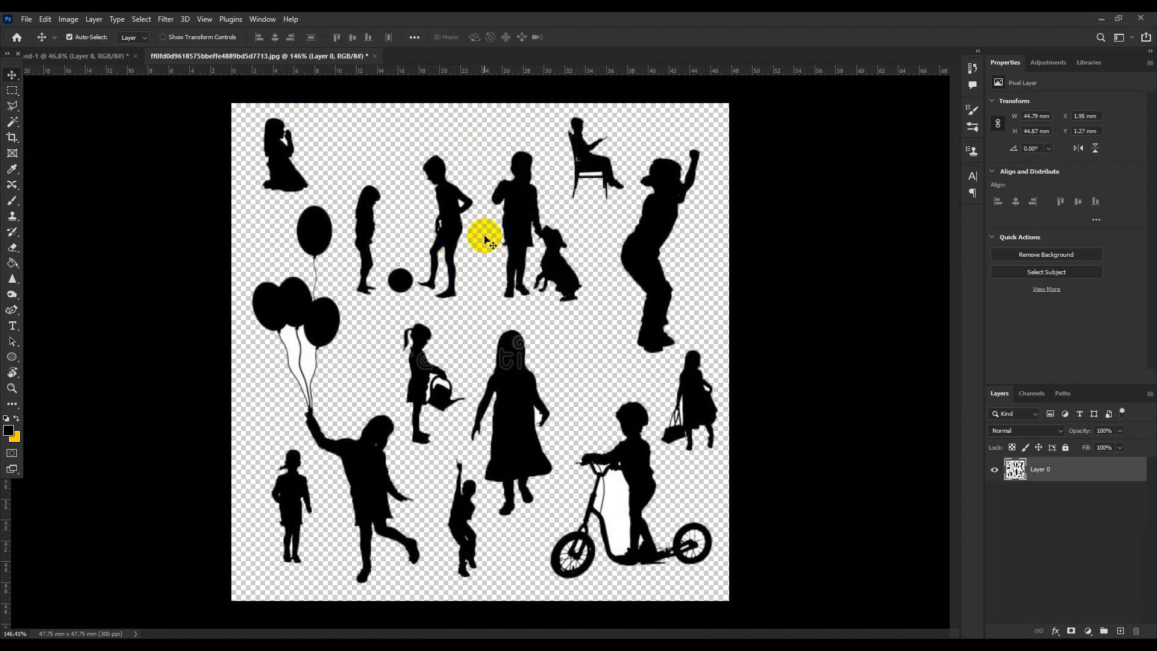
{"action": "left_click", "coordinate": [485, 239]}
Outline the child with the dog using the Polygonal Lasso and place them beside the girl with the bag, about 8.8 by 14.7 mm
{"action": "key", "text": "l"}
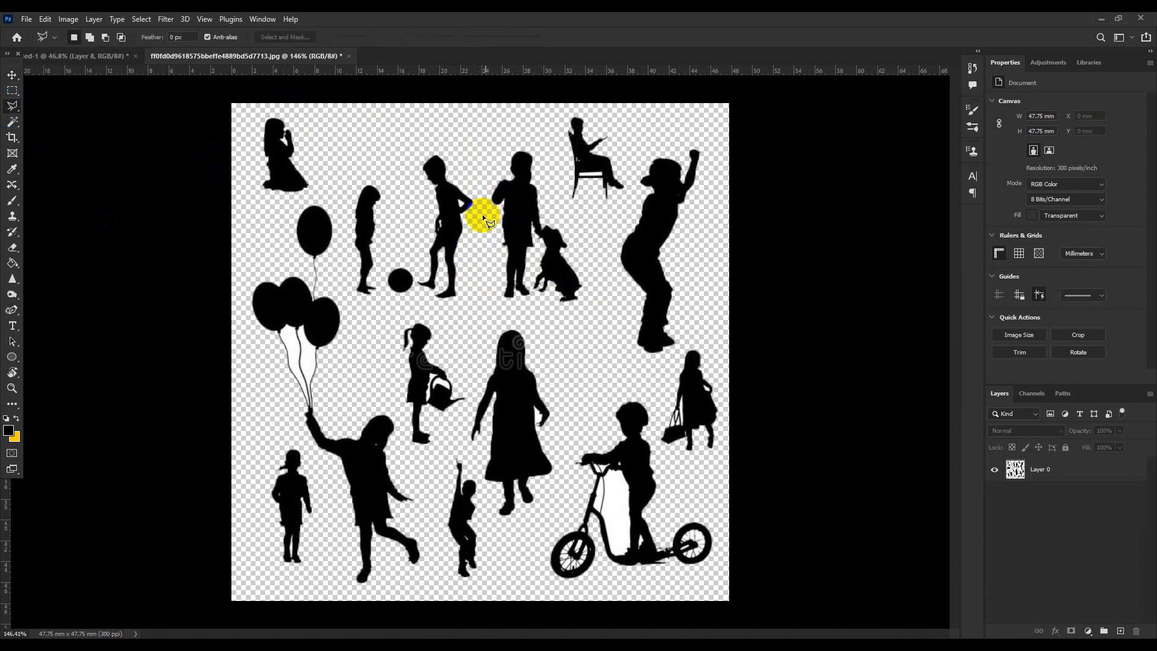
{"action": "left_click", "coordinate": [483, 300]}
{"action": "left_click", "coordinate": [595, 247]}
{"action": "left_click", "coordinate": [554, 184]}
{"action": "left_click", "coordinate": [542, 135]}
{"action": "left_click", "coordinate": [482, 164]}
{"action": "key", "text": "v"}
{"action": "mouse_move", "coordinate": [515, 192]}
{"action": "left_mouse_down"}
{"action": "mouse_move", "coordinate": [91, 46]}
{"action": "mouse_move", "coordinate": [462, 248]}
{"action": "mouse_move", "coordinate": [452, 362]}
{"action": "left_mouse_up"}
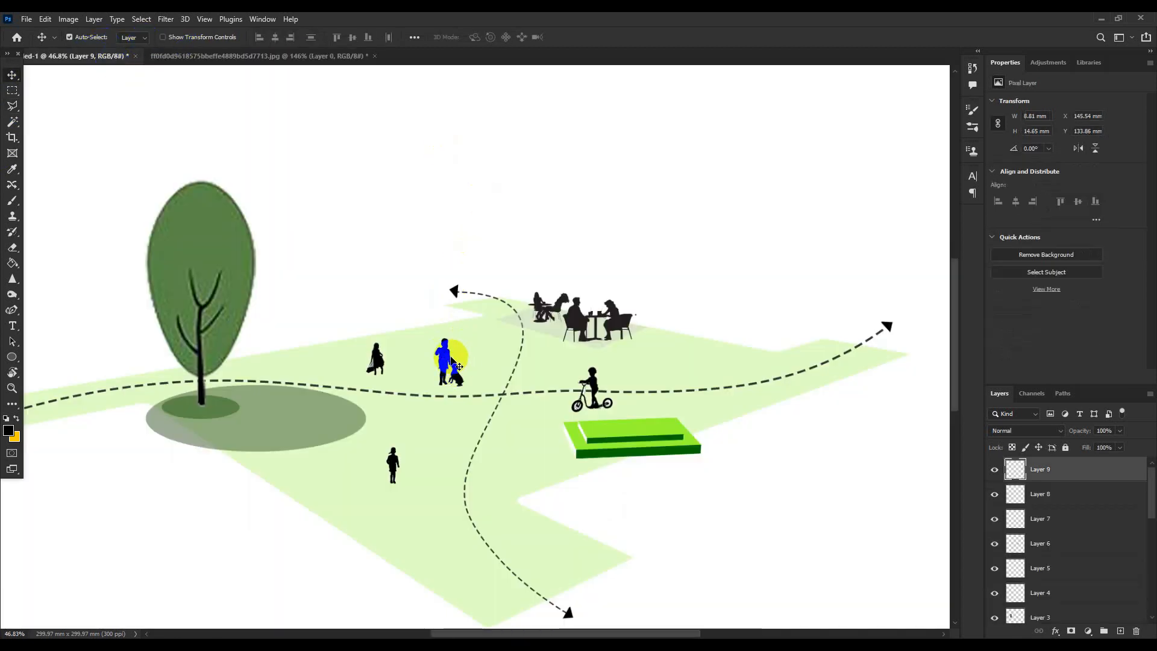
Outline the kneeling girl in the silhouette image with the Polygonal Lasso and place her beside the tree trunk, about 4.6 by 7.2 mm
{"action": "left_click", "coordinate": [239, 56]}
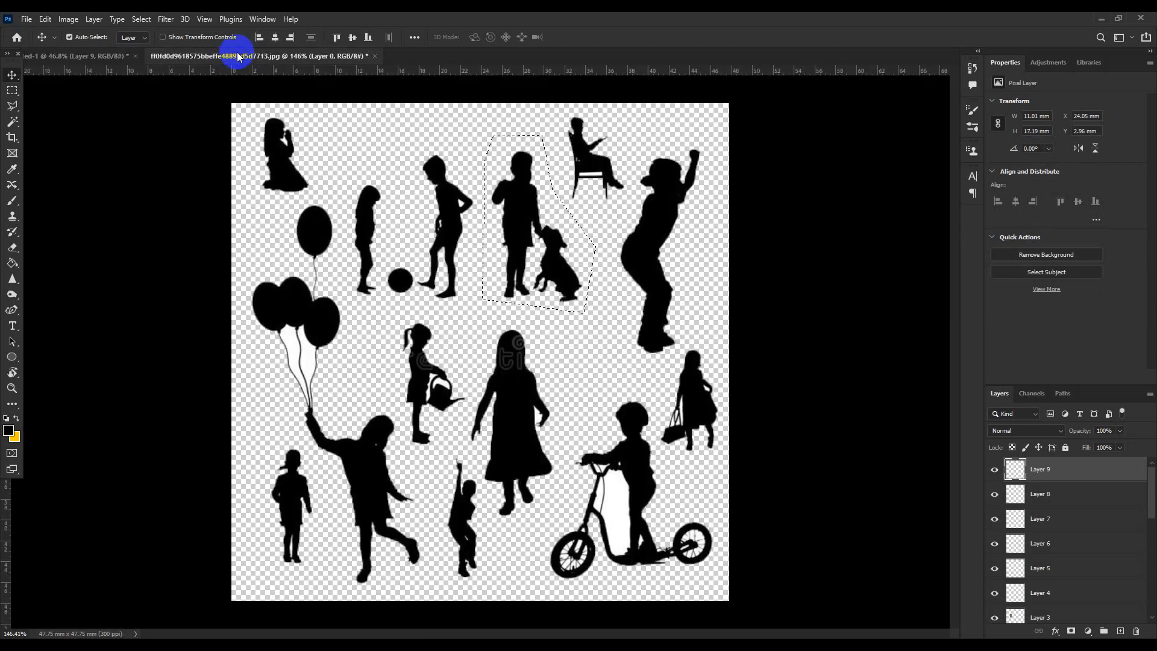
{"action": "left_click", "coordinate": [364, 463]}
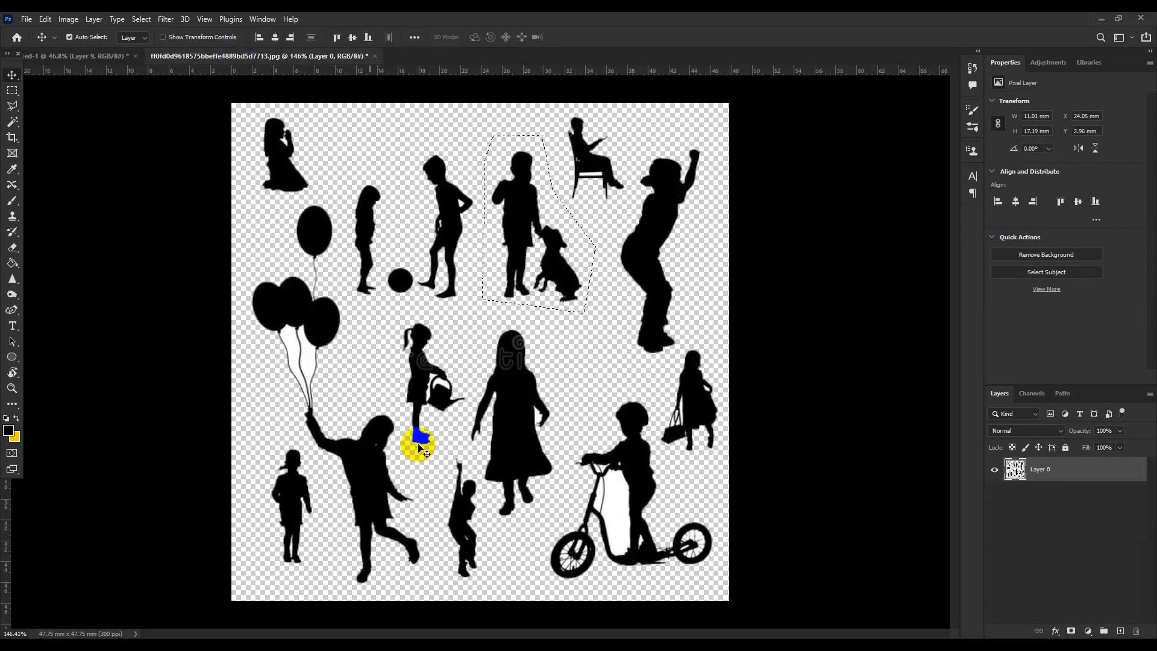
{"action": "scroll", "coordinate": [424, 443], "scroll_direction": "up", "scroll_amount": 1}
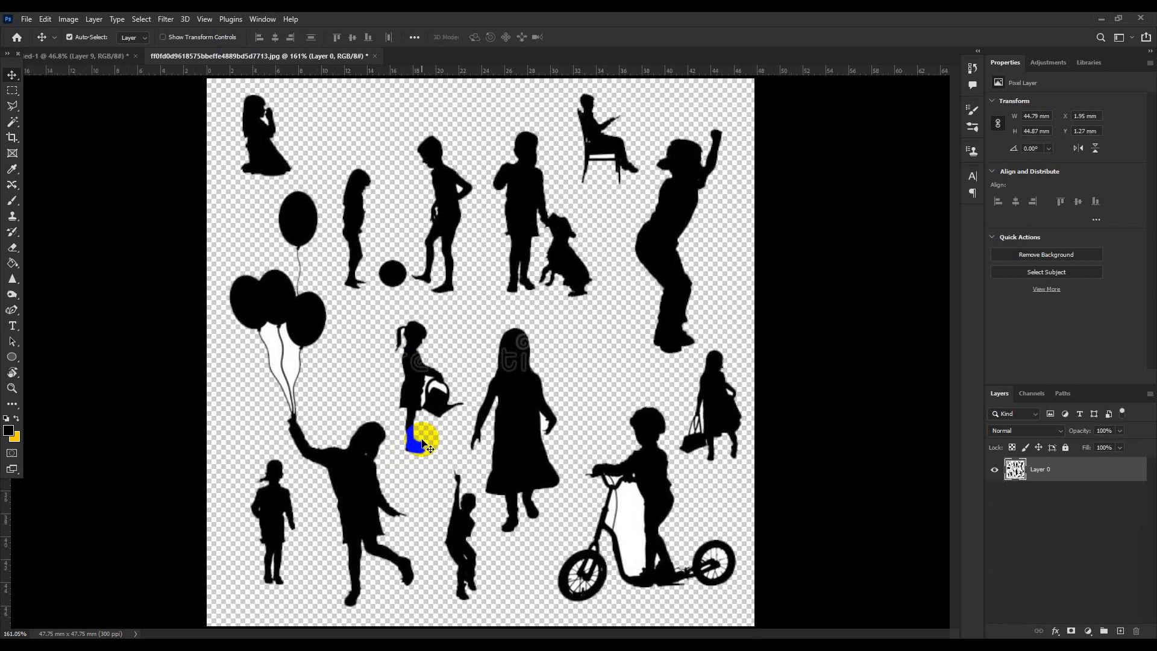
{"action": "left_click", "coordinate": [23, 136]}
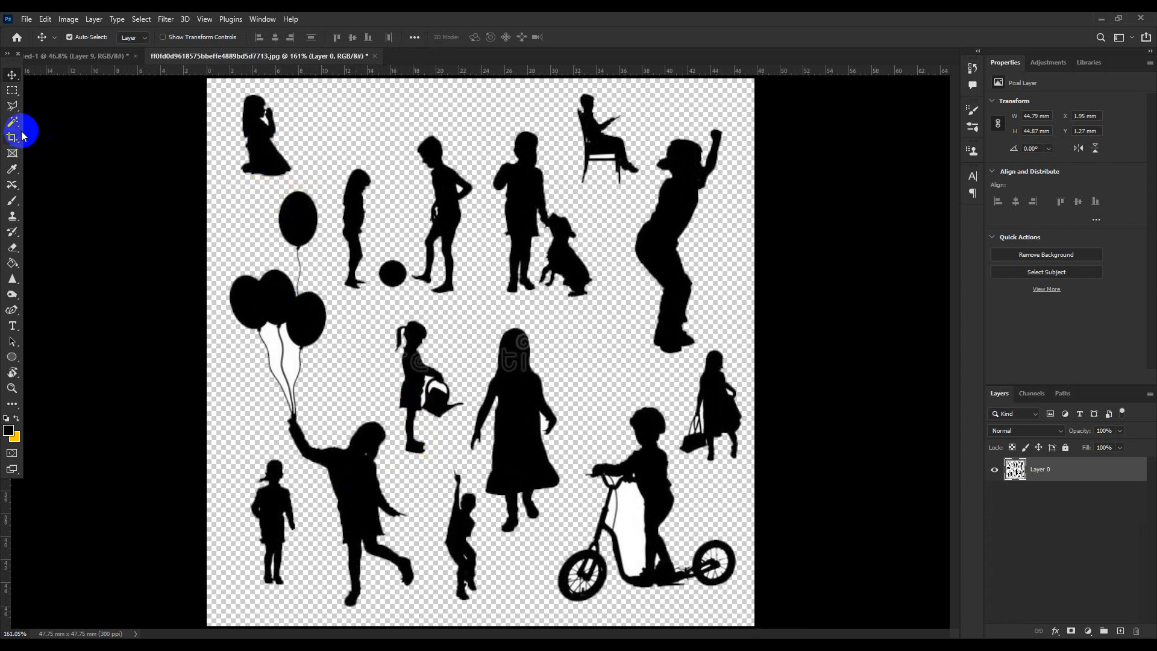
{"action": "left_click", "coordinate": [207, 197]}
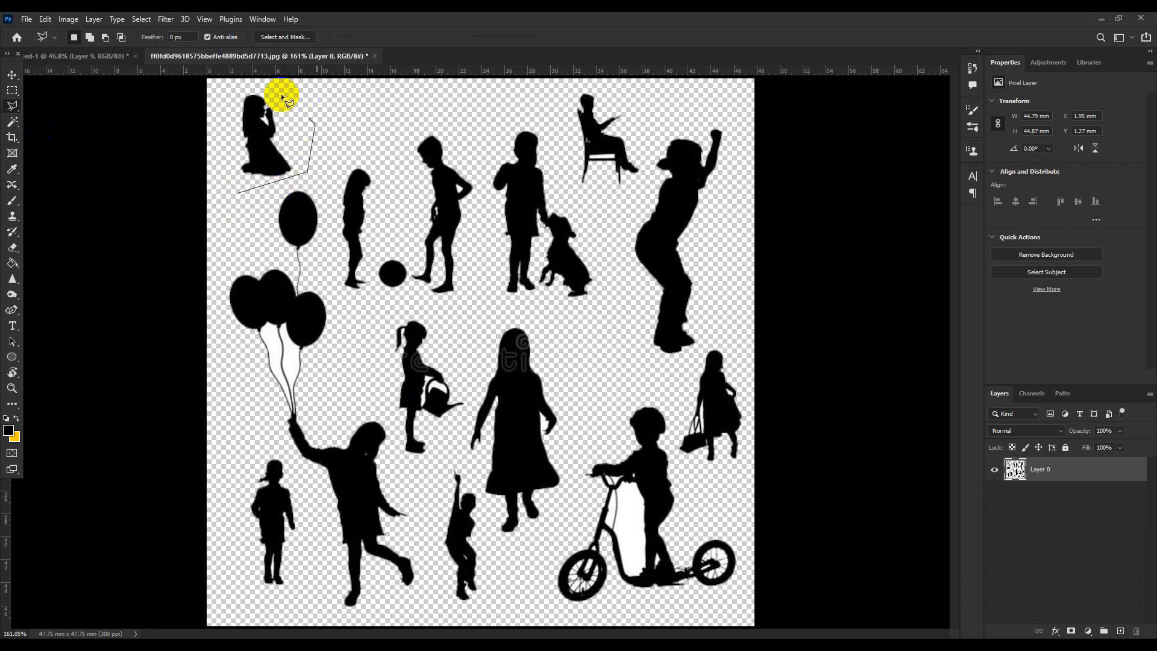
{"action": "left_click", "coordinate": [233, 168]}
{"action": "key", "text": "v"}
{"action": "mouse_move", "coordinate": [267, 161]}
{"action": "left_mouse_down"}
{"action": "mouse_move", "coordinate": [253, 118]}
{"action": "mouse_move", "coordinate": [93, 55]}
{"action": "mouse_move", "coordinate": [282, 417]}
{"action": "mouse_move", "coordinate": [176, 406]}
{"action": "mouse_move", "coordinate": [163, 418]}
{"action": "left_mouse_up"}
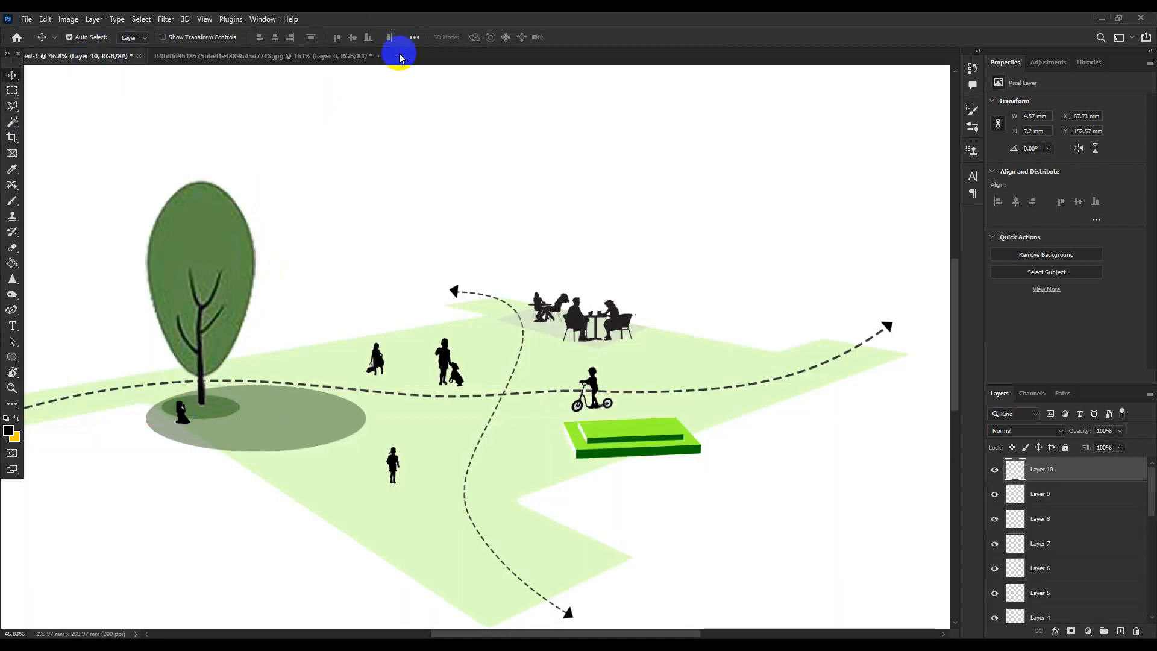
Outline the child with one arm raised in the silhouette image using the Polygonal Lasso
{"action": "left_click", "coordinate": [333, 56]}
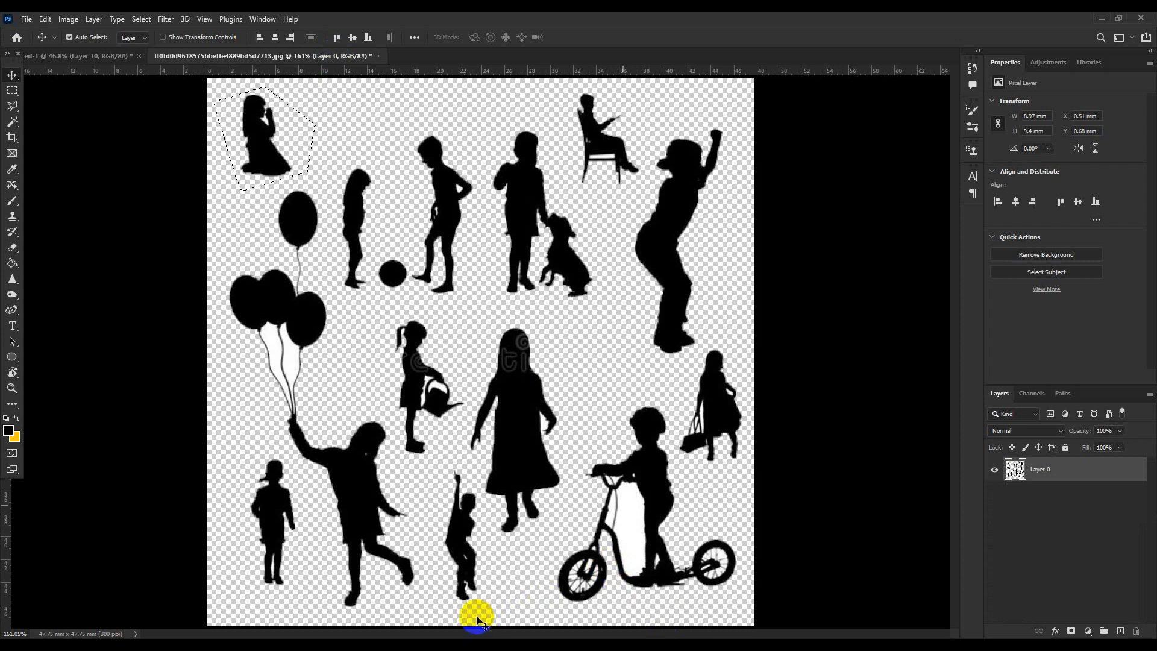
{"action": "left_click", "coordinate": [13, 107]}
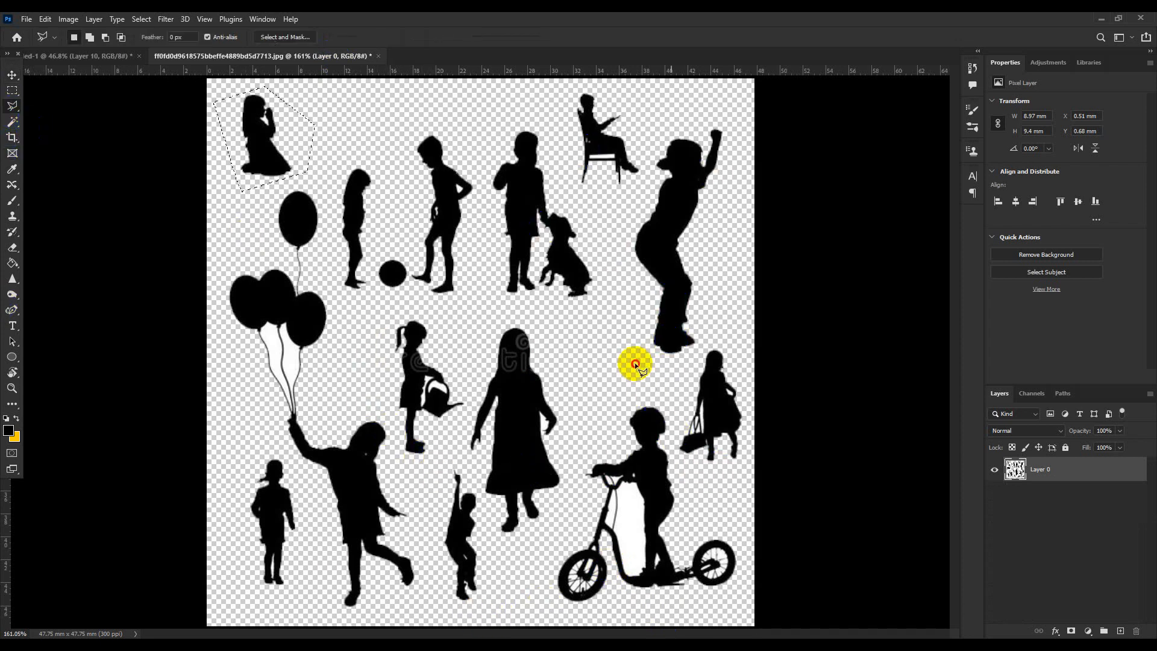
{"action": "left_click", "coordinate": [612, 268]}
{"action": "left_click", "coordinate": [646, 181]}
{"action": "left_click", "coordinate": [658, 116]}
{"action": "left_click", "coordinate": [740, 109]}
{"action": "left_click", "coordinate": [742, 282]}
{"action": "left_click", "coordinate": [716, 338]}
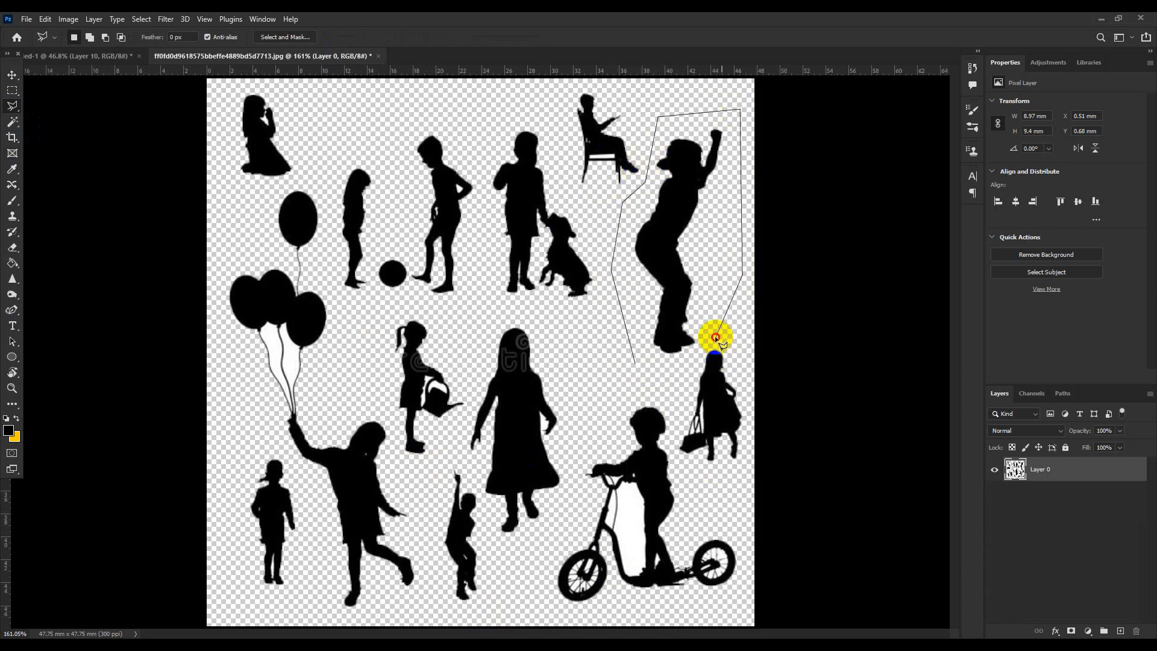
{"action": "left_click", "coordinate": [685, 365]}
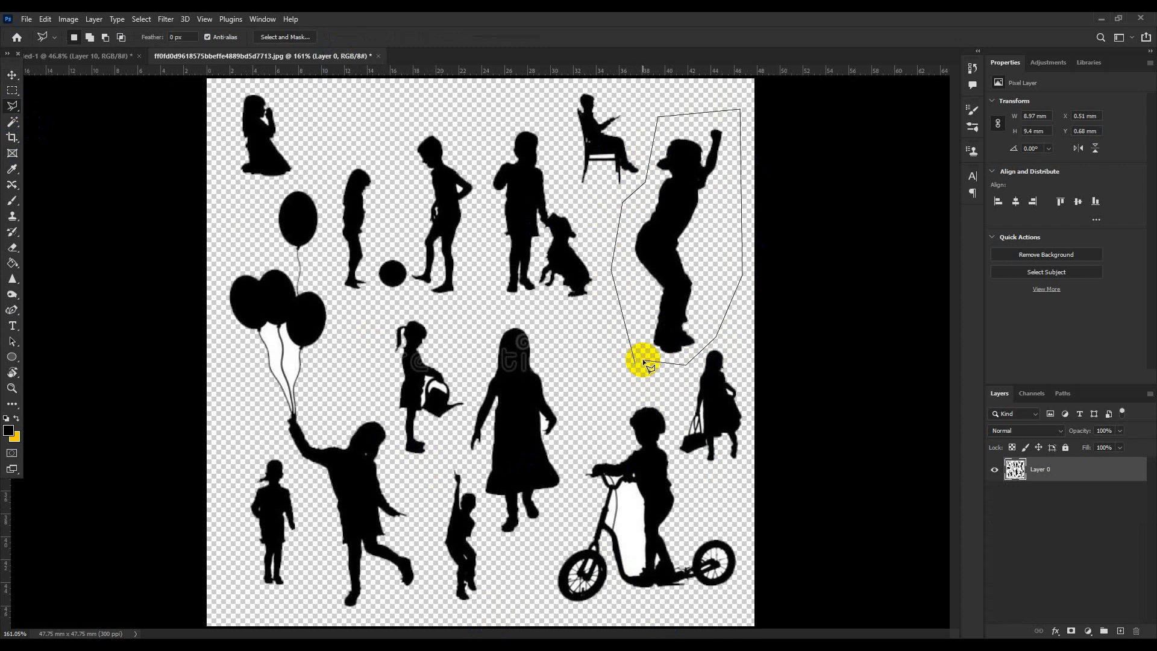
{"action": "left_click", "coordinate": [645, 350]}
Place the child with the raised arm on the green two-tier block in the site diagram, scaled to about 3.6 by 9.2 mm
{"action": "key", "text": "v"}
{"action": "mouse_move", "coordinate": [666, 237]}
{"action": "left_mouse_down"}
{"action": "mouse_move", "coordinate": [110, 57]}
{"action": "mouse_move", "coordinate": [444, 212]}
{"action": "mouse_move", "coordinate": [643, 428]}
{"action": "mouse_move", "coordinate": [645, 398]}
{"action": "left_mouse_up"}
{"action": "key", "text": "ctrl+t"}
{"action": "left_click_drag", "start_coordinate": [641, 355], "coordinate": [639, 397]}
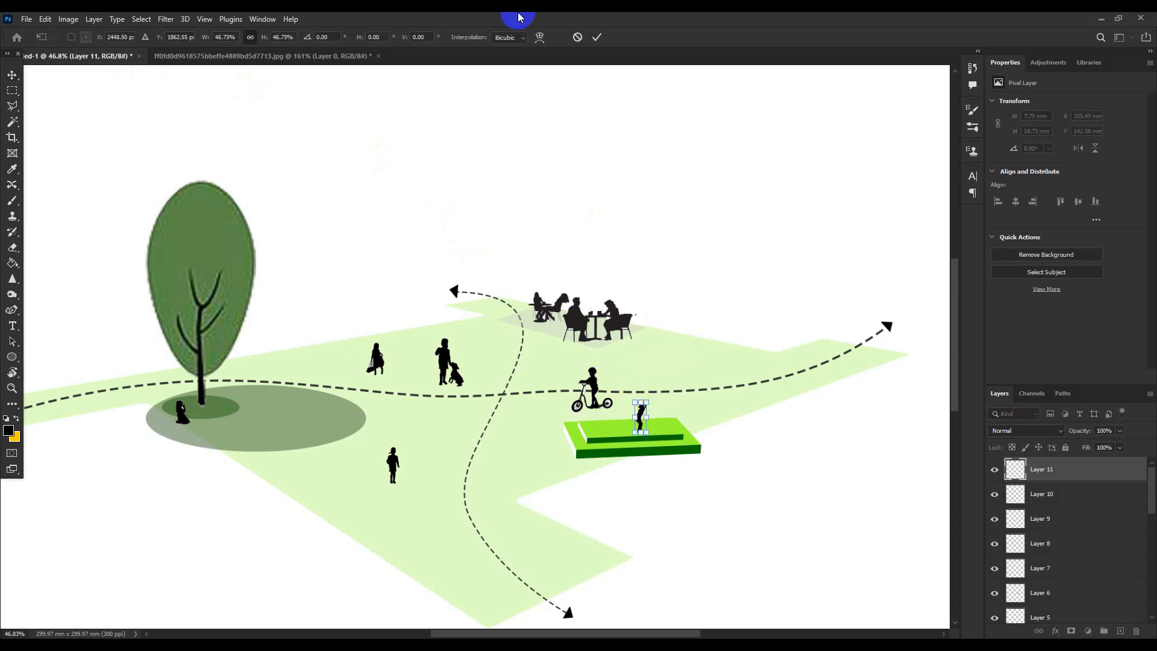
{"action": "left_click", "coordinate": [595, 39]}
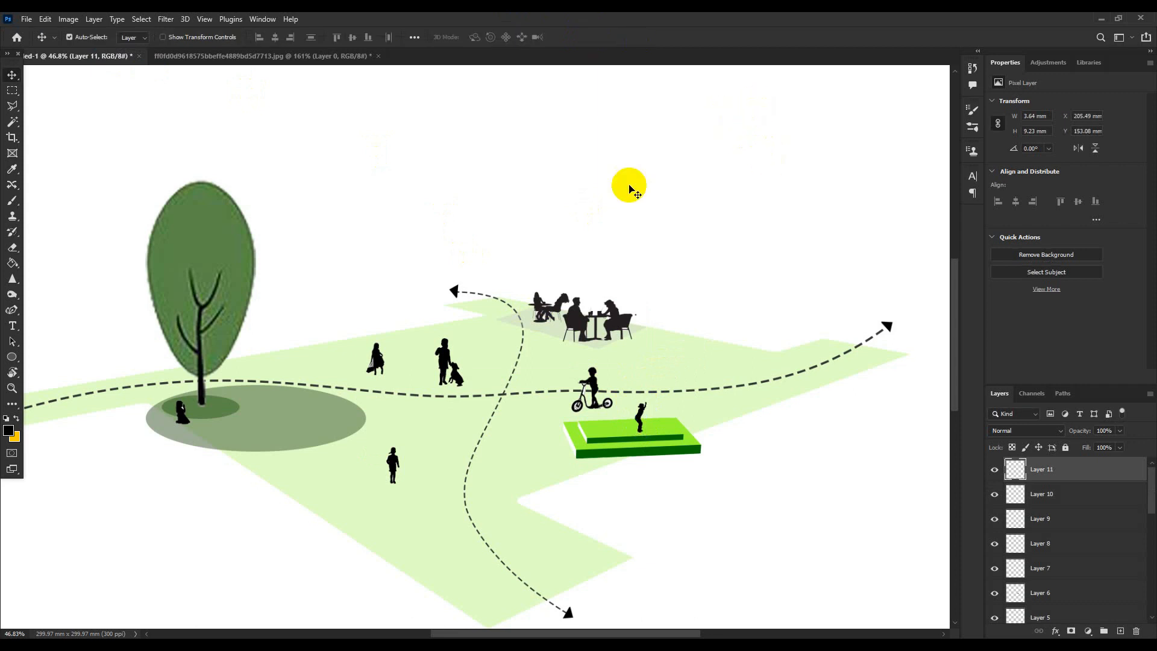
Clear the old selection in the silhouette image and outline the long-haired girl in the dress with the Polygonal Lasso
{"action": "scroll", "coordinate": [395, 393], "scroll_direction": "down", "scroll_amount": 3}
{"action": "scroll", "coordinate": [584, 328], "scroll_direction": "up", "scroll_amount": 1}
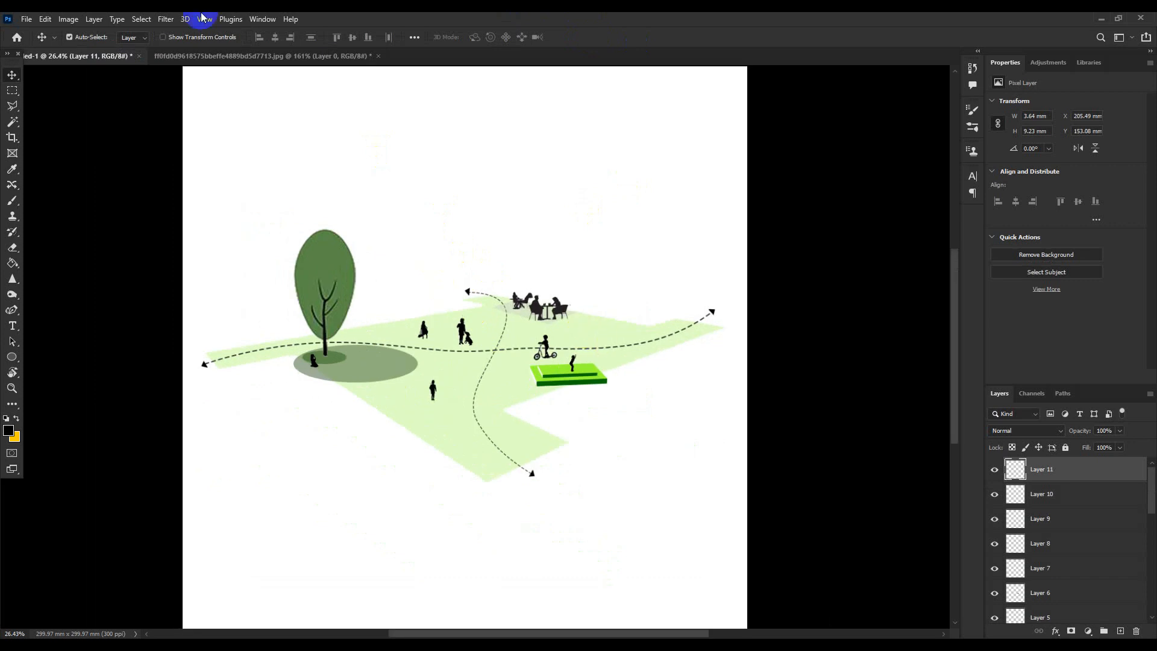
{"action": "left_click", "coordinate": [301, 55]}
{"action": "key", "text": "ctrl+d"}
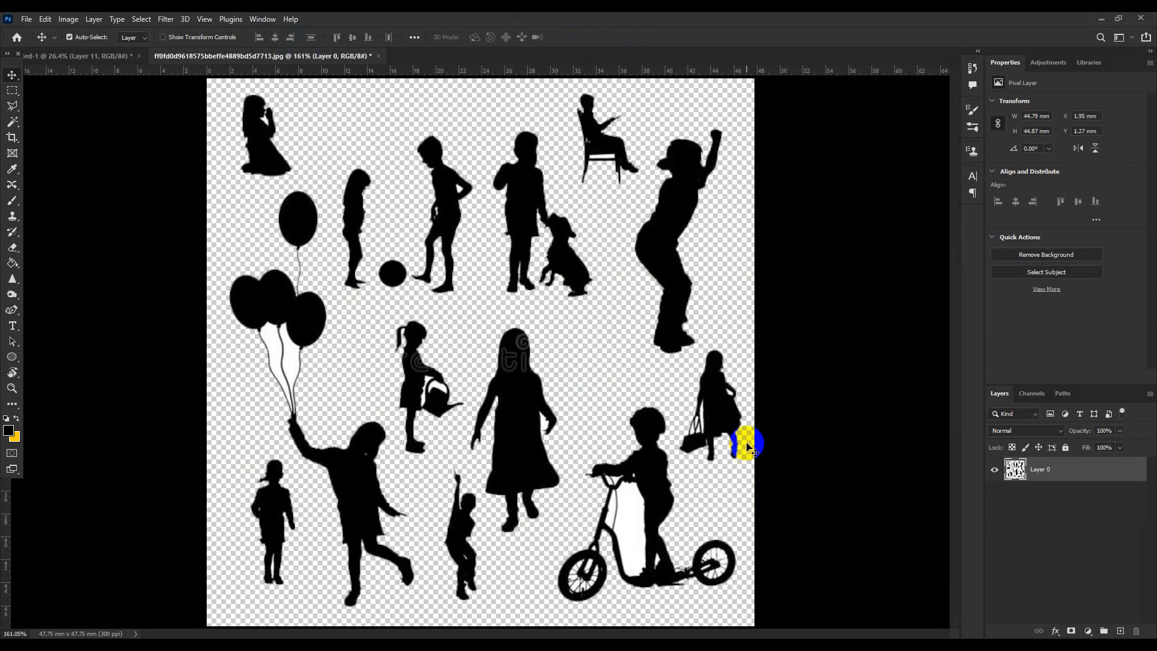
{"action": "left_click", "coordinate": [13, 104]}
{"action": "left_click", "coordinate": [502, 545]}
{"action": "left_click", "coordinate": [571, 514]}
{"action": "left_click", "coordinate": [560, 349]}
{"action": "left_click", "coordinate": [533, 313]}
{"action": "left_click", "coordinate": [480, 322]}
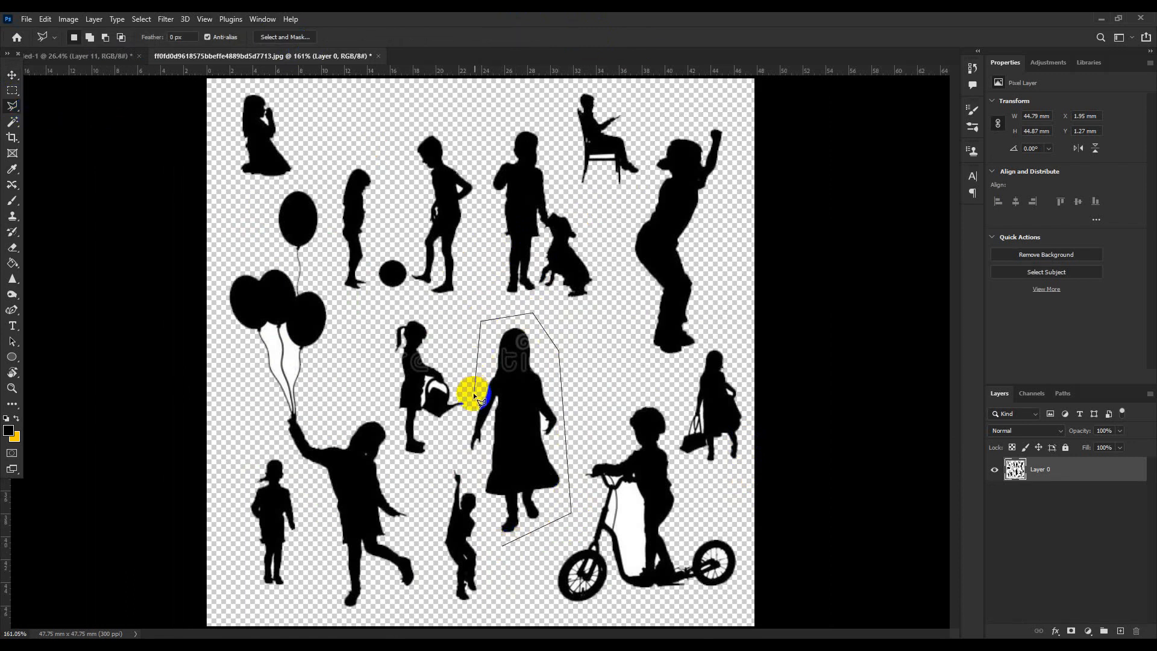
{"action": "left_click", "coordinate": [463, 443]}
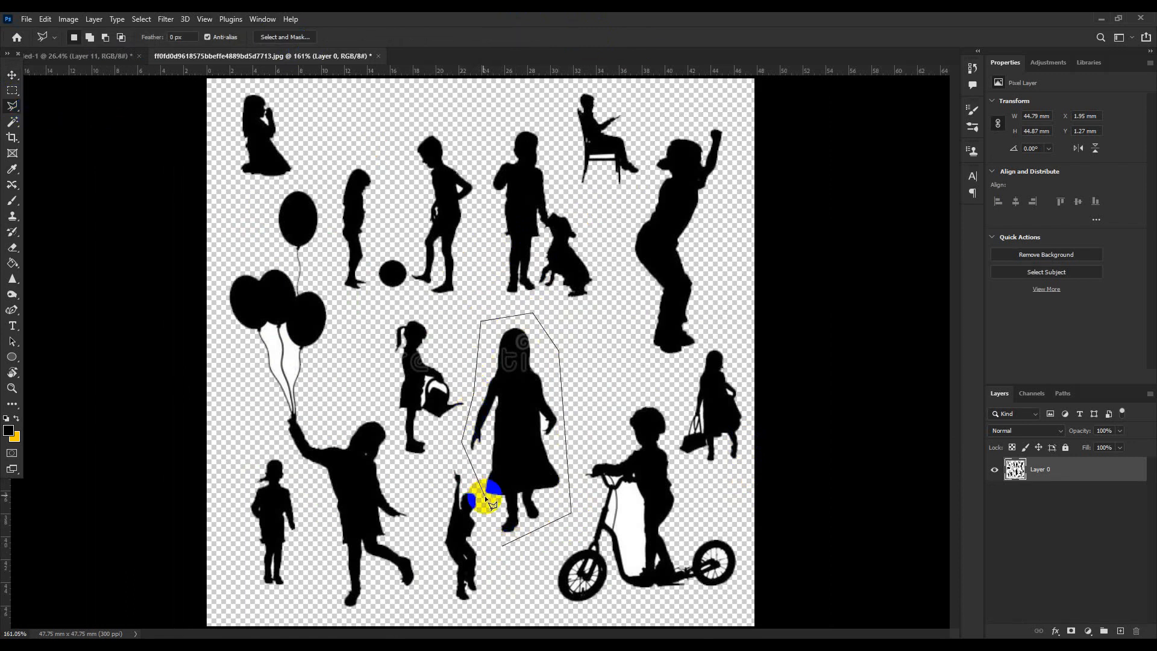
{"action": "left_click", "coordinate": [503, 547]}
Place the girl in the dress on the lower part of the curved dashed path in the site diagram and deselect her layer
{"action": "key", "text": "v"}
{"action": "mouse_move", "coordinate": [535, 421]}
{"action": "left_mouse_down"}
{"action": "mouse_move", "coordinate": [41, 37]}
{"action": "mouse_move", "coordinate": [53, 63]}
{"action": "mouse_move", "coordinate": [293, 254]}
{"action": "mouse_move", "coordinate": [457, 418]}
{"action": "mouse_move", "coordinate": [479, 420]}
{"action": "mouse_move", "coordinate": [475, 406]}
{"action": "left_mouse_up"}
{"action": "left_click", "coordinate": [654, 438]}
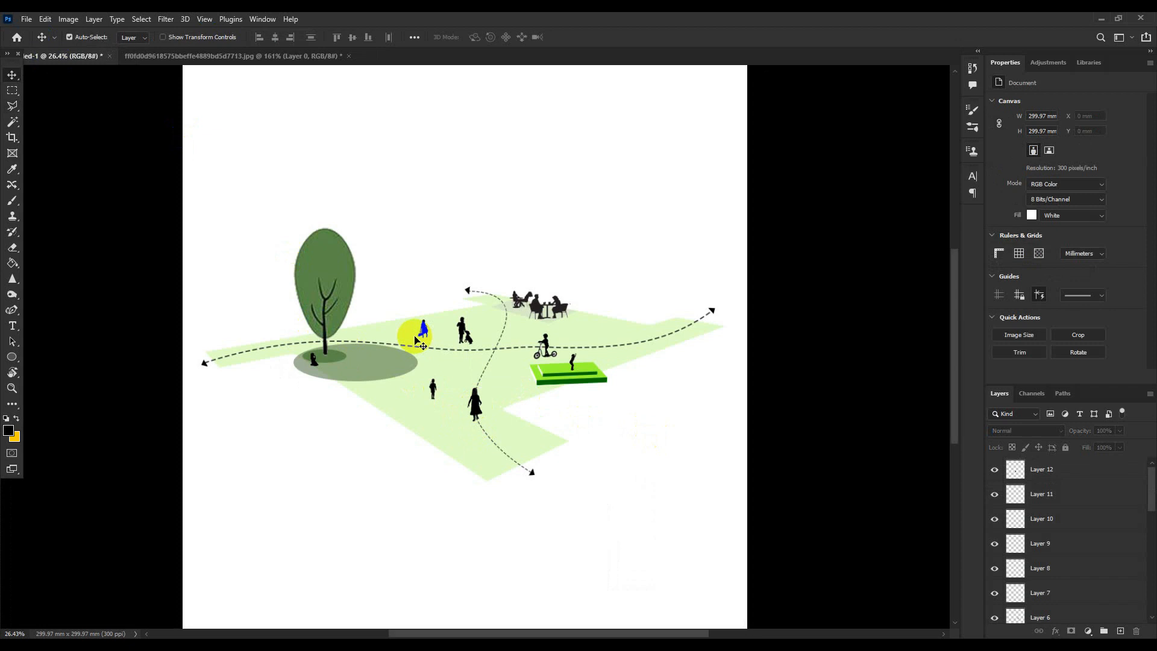
Unlock the white background layer at the bottom of the layer stack and enable a Color Overlay effect on it
{"action": "scroll", "coordinate": [417, 341], "scroll_direction": "down", "scroll_amount": 2}
{"action": "scroll", "coordinate": [416, 338], "scroll_direction": "down", "scroll_amount": 1}
{"action": "scroll", "coordinate": [409, 332], "scroll_direction": "up", "scroll_amount": 3}
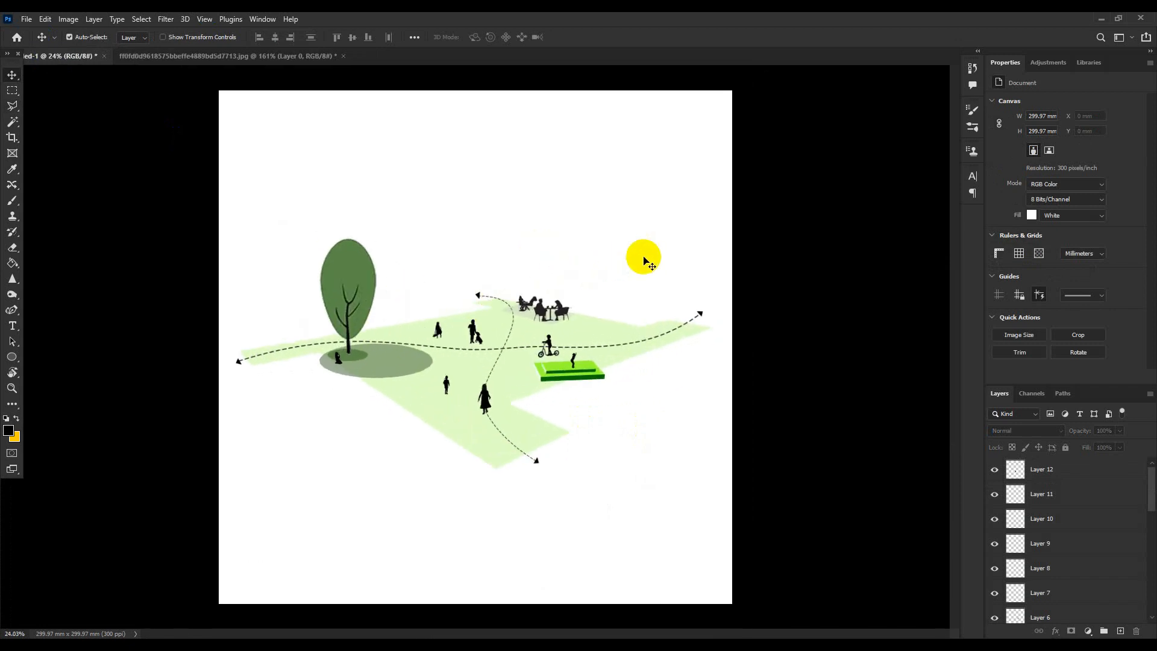
{"action": "scroll", "coordinate": [1116, 518], "scroll_direction": "down", "scroll_amount": 5}
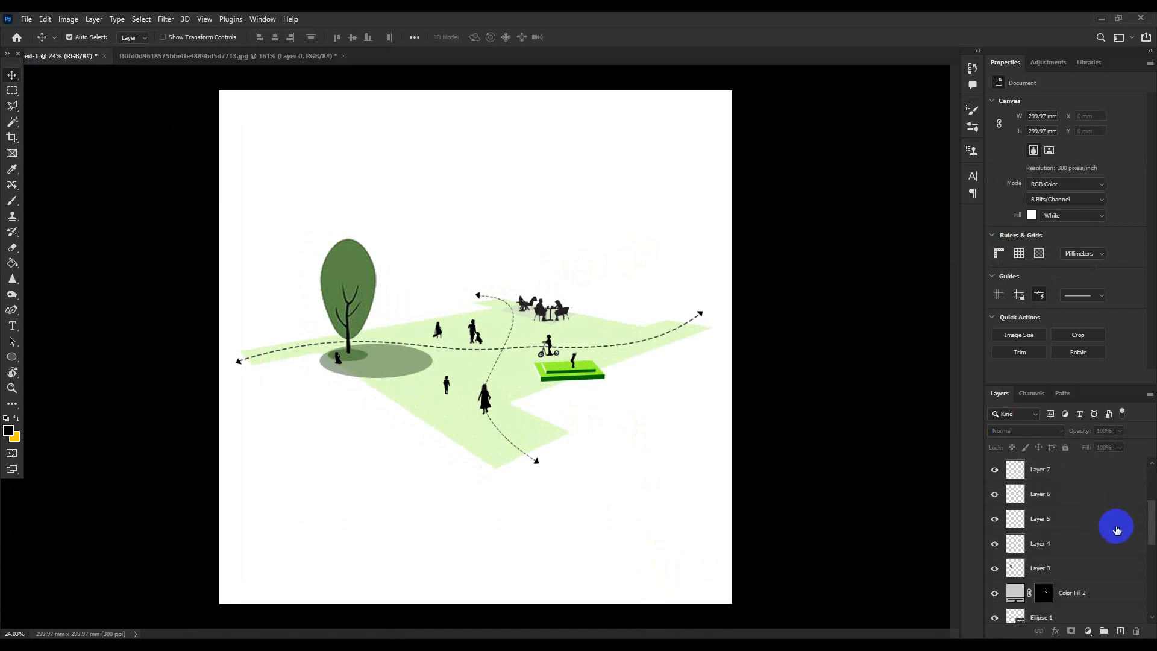
{"action": "left_click", "coordinate": [1132, 611]}
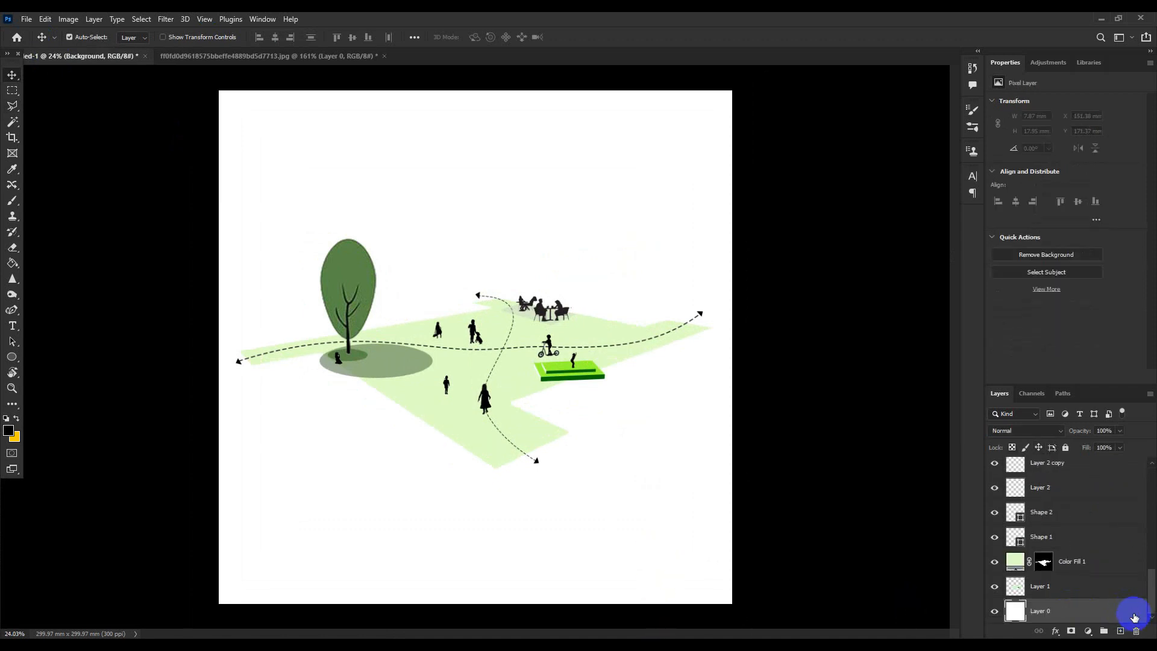
{"action": "double_click", "coordinate": [1108, 612]}
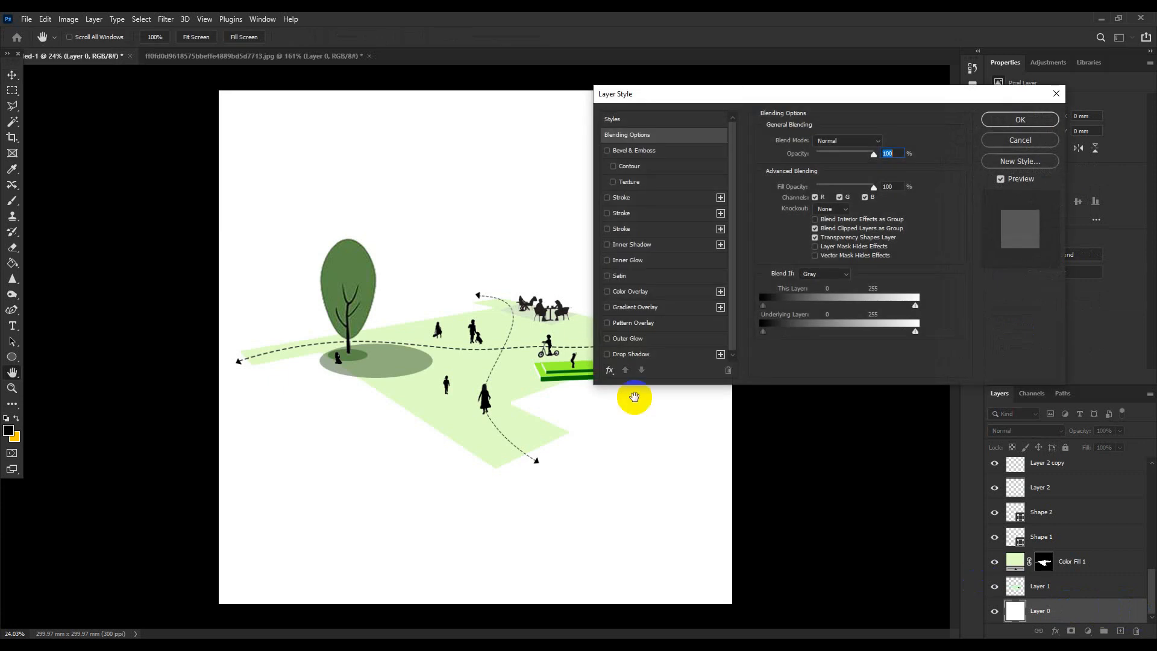
{"action": "left_click", "coordinate": [631, 292]}
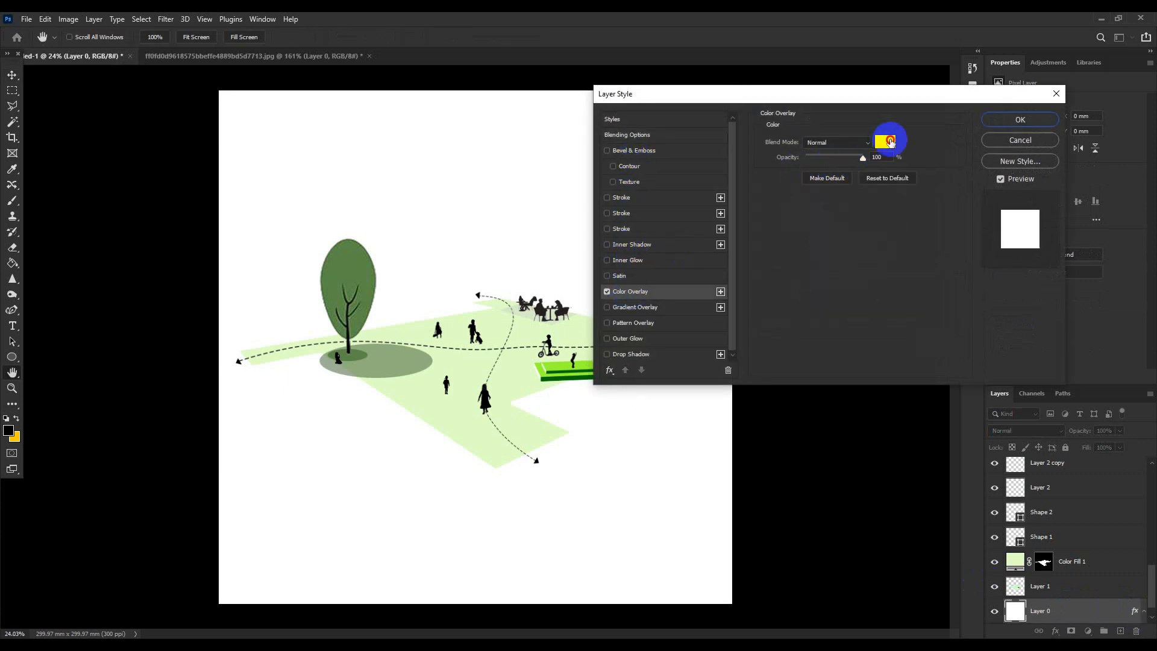
Set the background layer's overlay colour to pale peach, ffecdb
{"action": "left_click", "coordinate": [888, 142]}
{"action": "left_click", "coordinate": [1002, 192]}
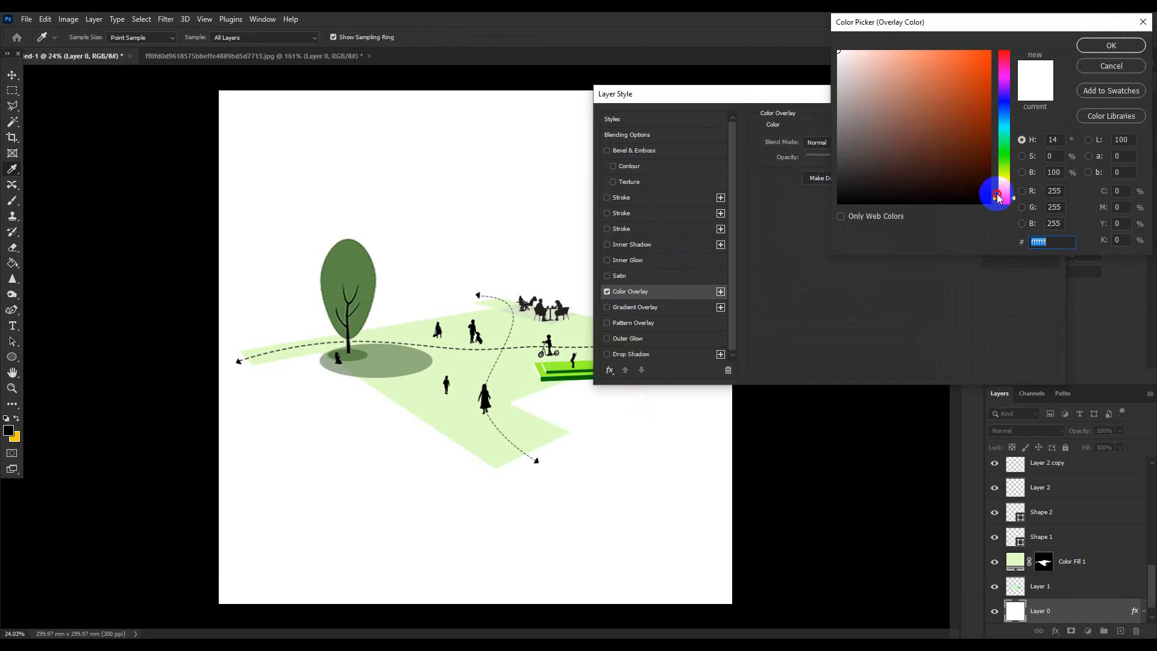
{"action": "left_click", "coordinate": [877, 52]}
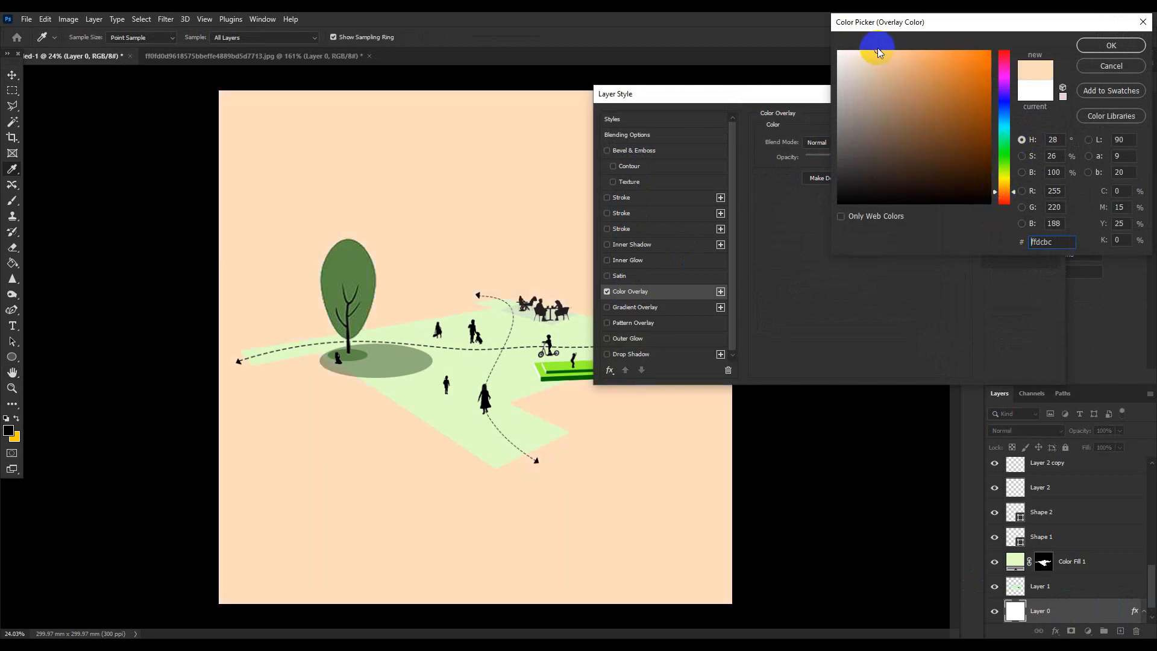
{"action": "left_click_drag", "start_coordinate": [864, 53], "coordinate": [860, 53]}
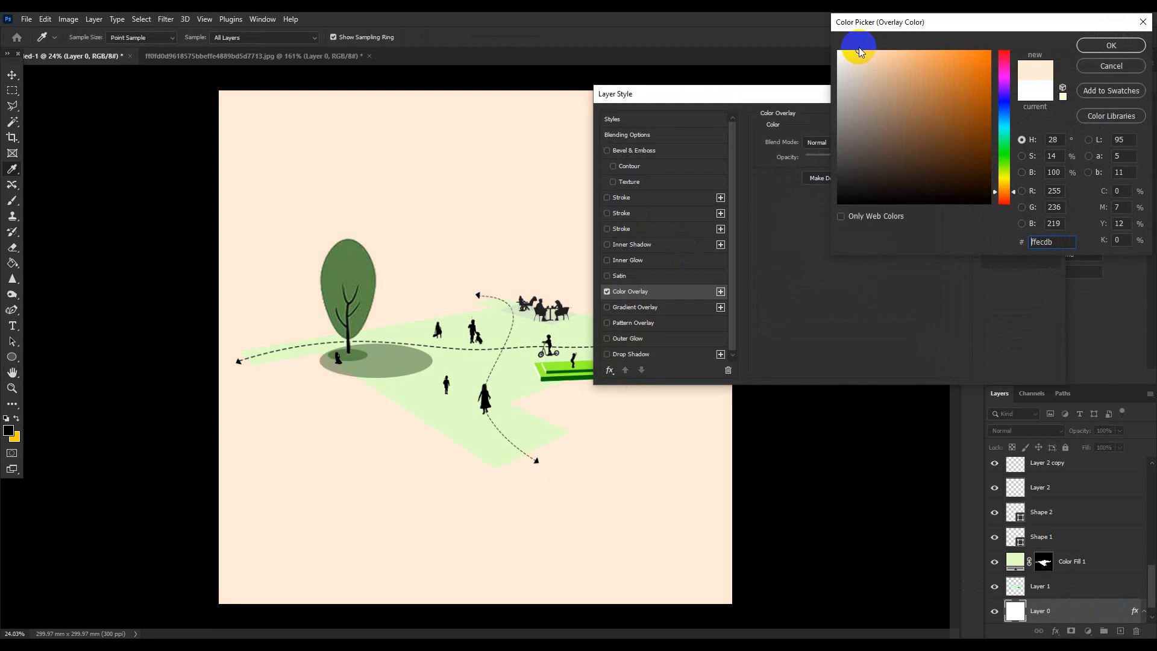